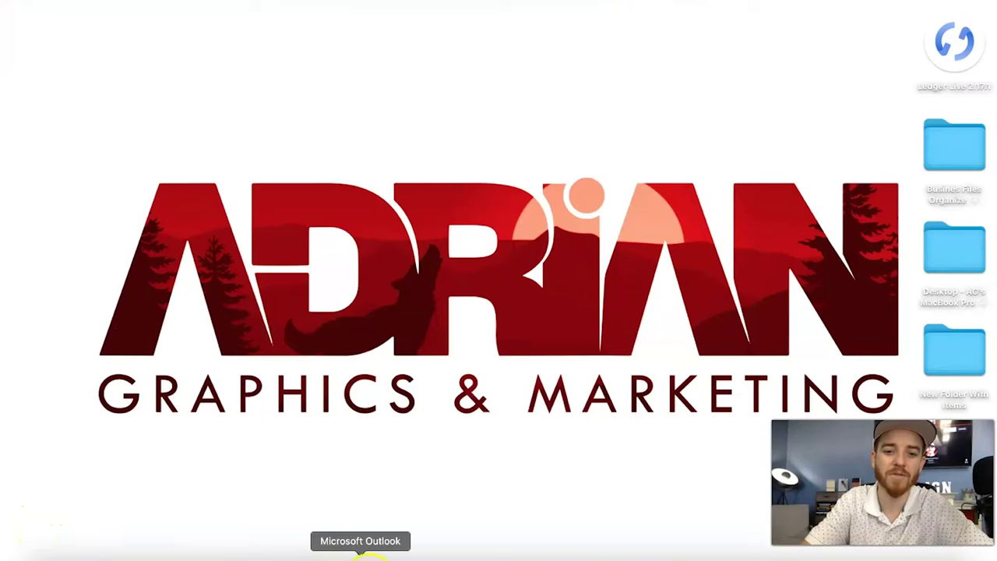
Switch to Photoshop and start a new document with a width of 1920 and a height of 1080 pixels.
left_click(395, 555)
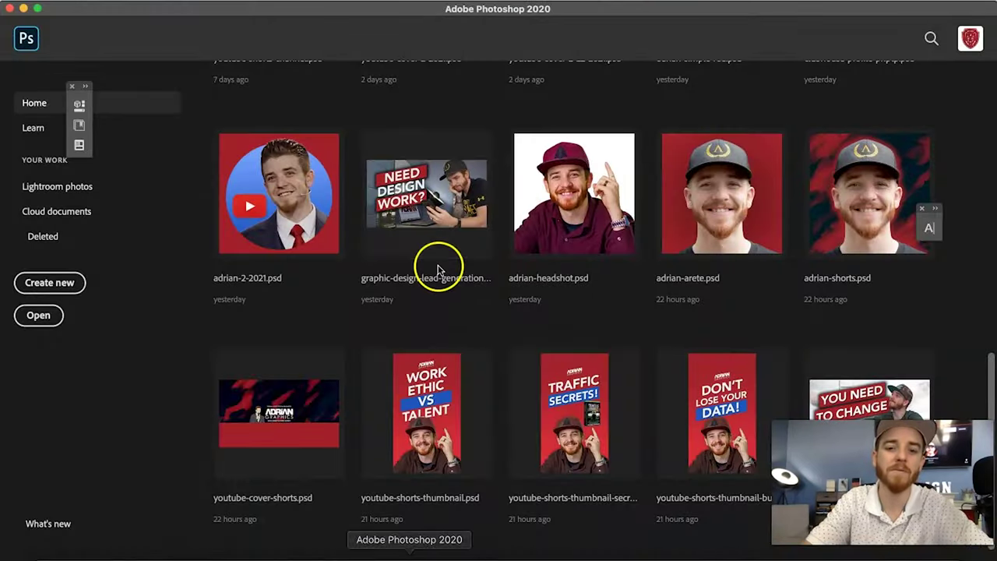
scroll(436, 273, "up", 5)
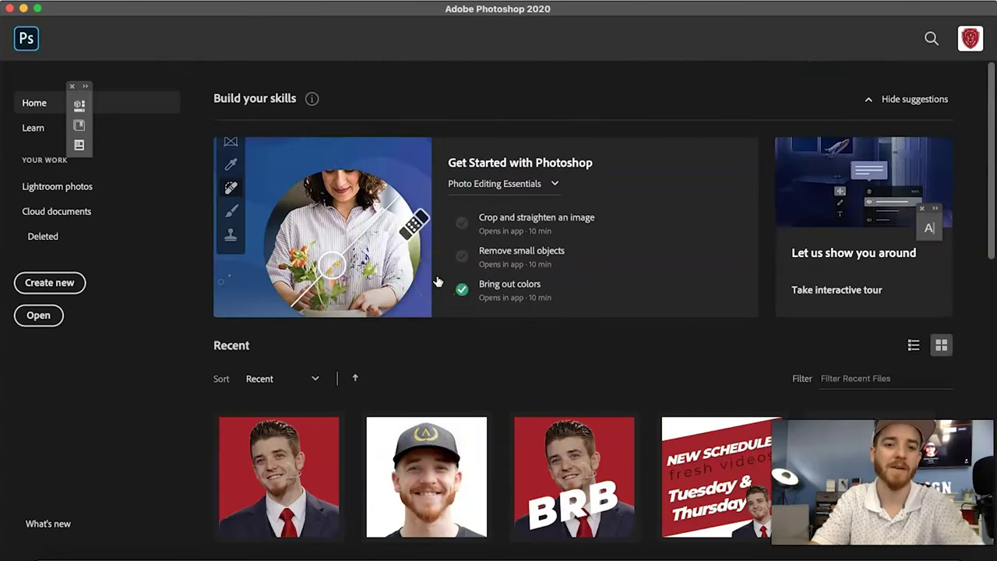
key("super+n")
left_click(693, 159)
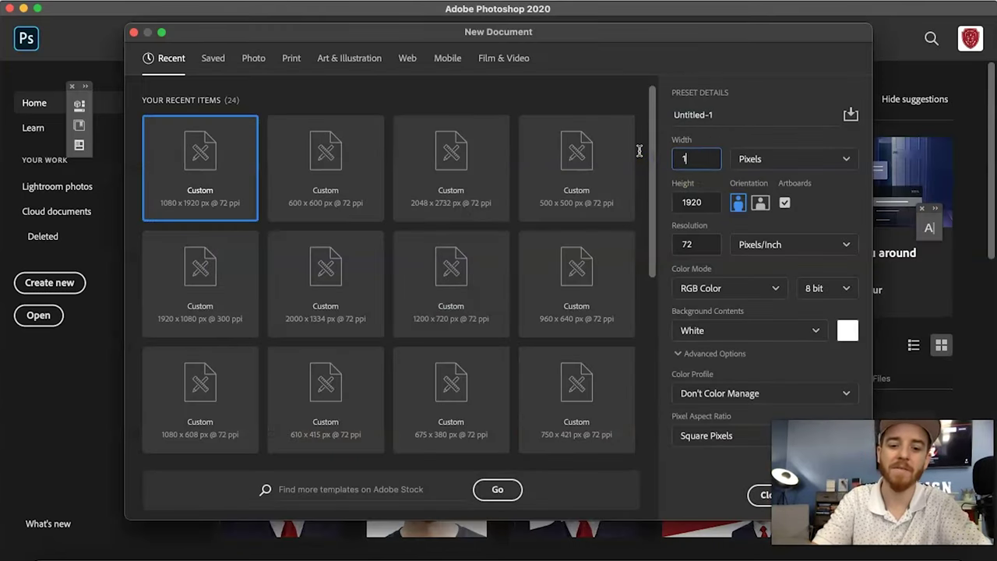
key("Tab")
key("Tab")
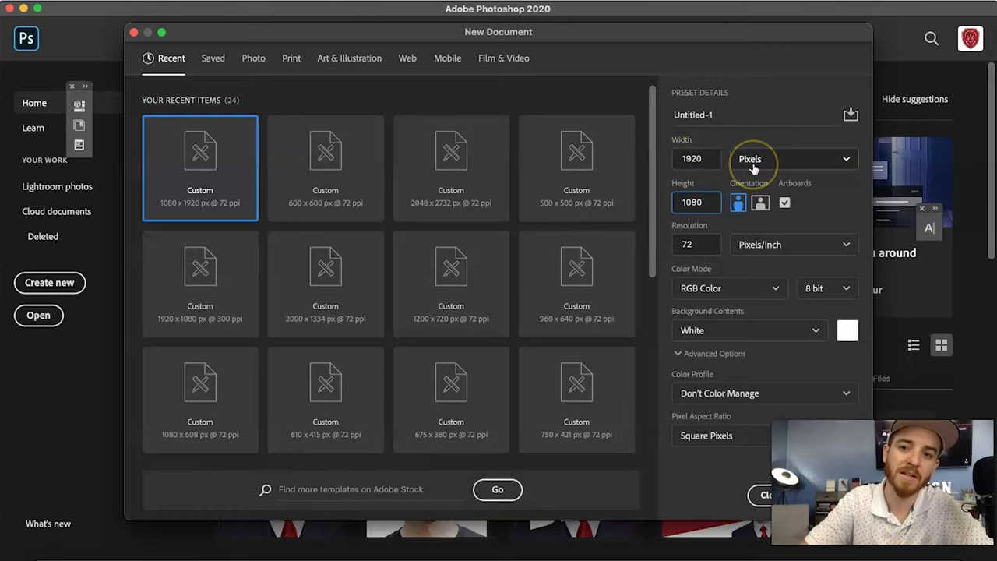
Create the landscape document at a resolution of 72 pixels/inch with artboards enabled.
left_click(701, 171)
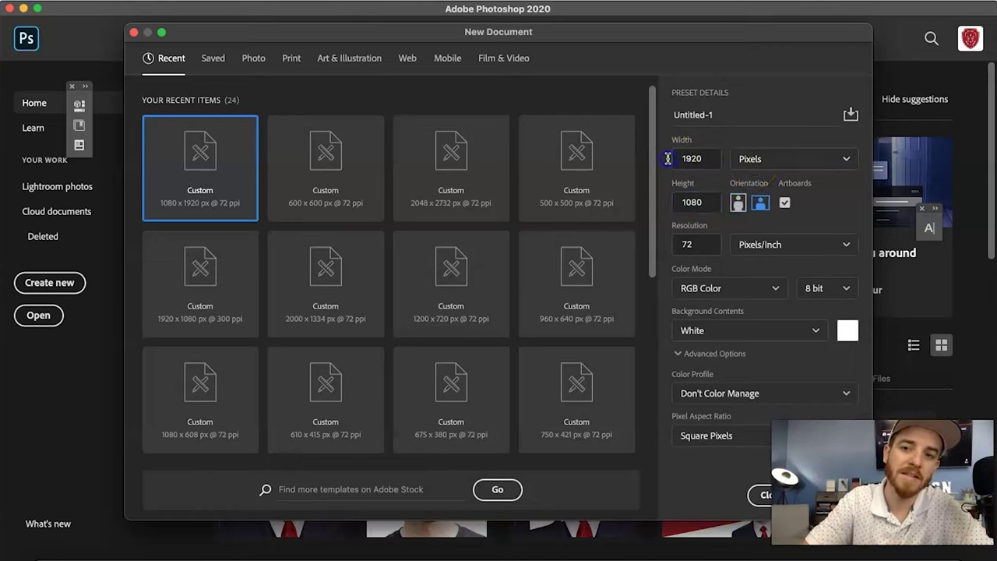
left_click_drag(704, 201, 677, 202)
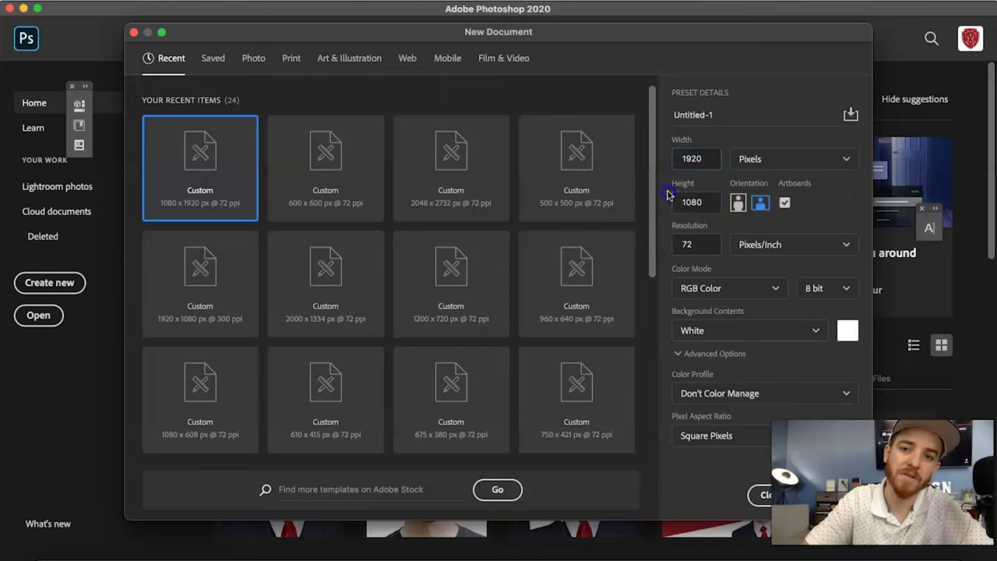
left_click_drag(698, 246, 668, 248)
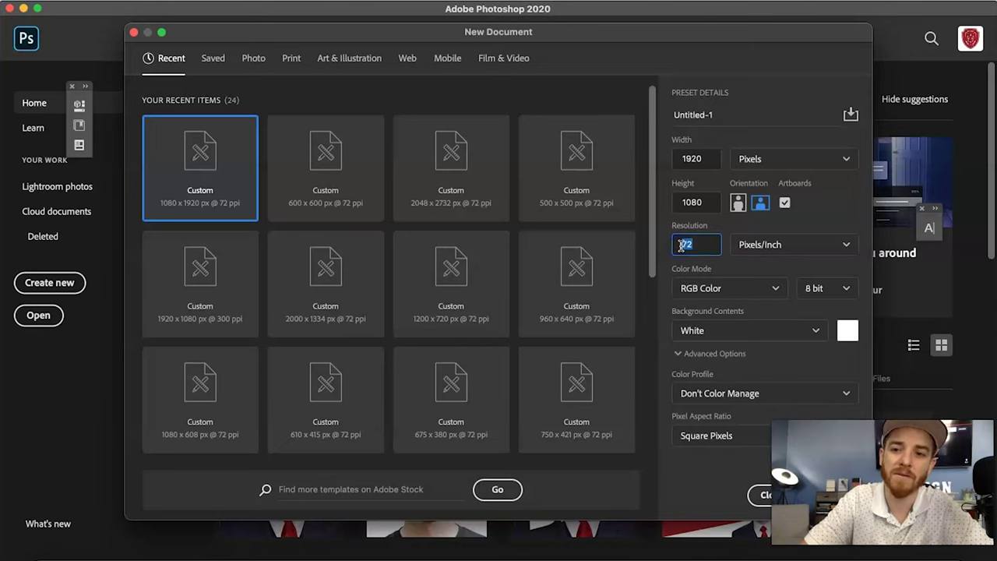
left_click(735, 225)
left_click(785, 203)
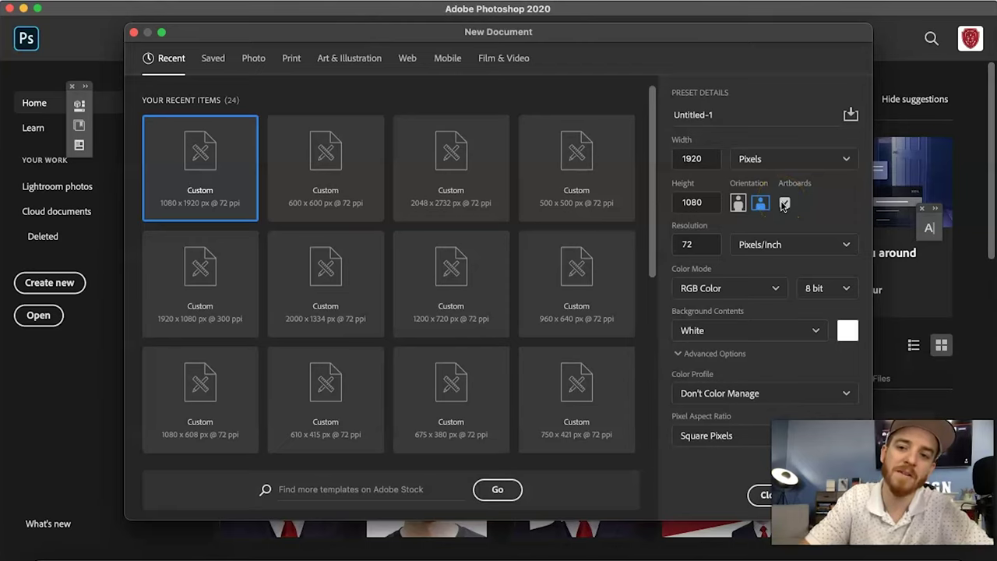
left_click(812, 208)
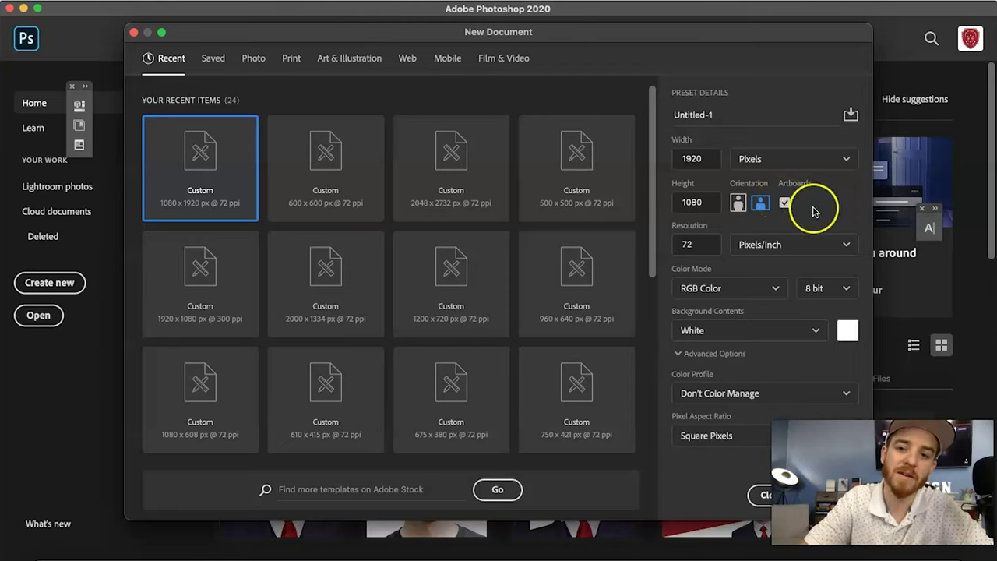
left_click(828, 380)
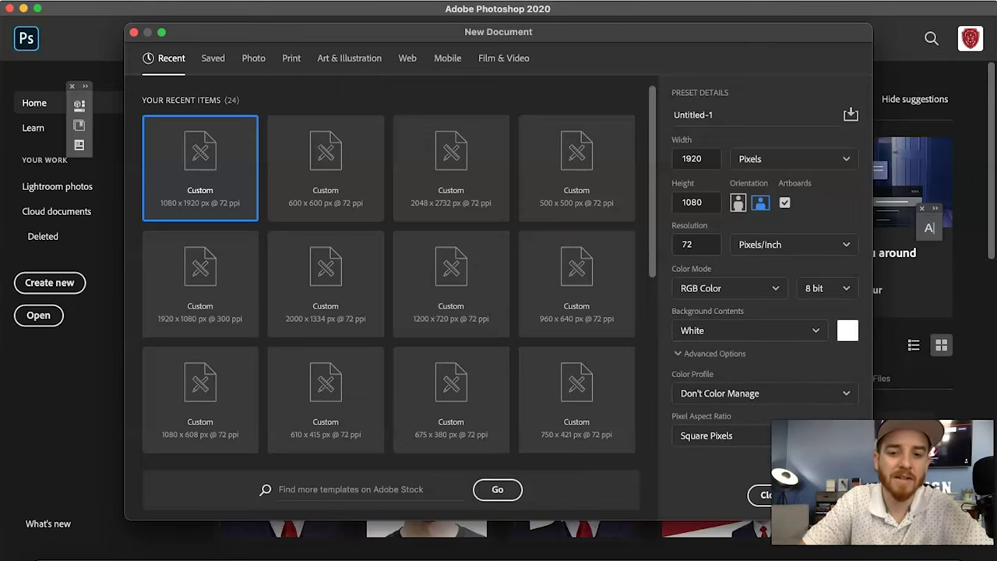
key("Return")
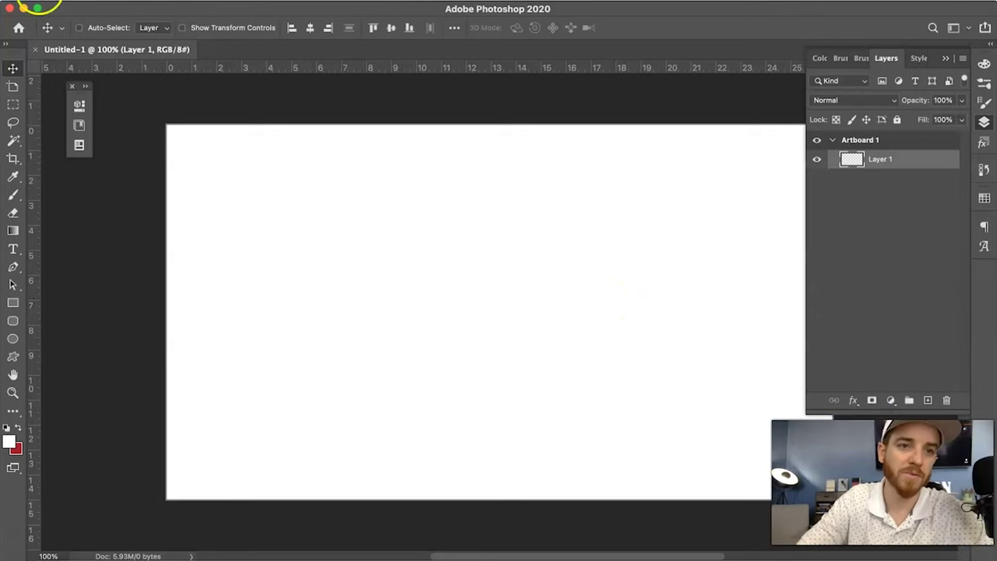
Place the image A7303674.jpg from the Downloads folder onto the artboard.
left_click(105, 0)
left_click(152, 244)
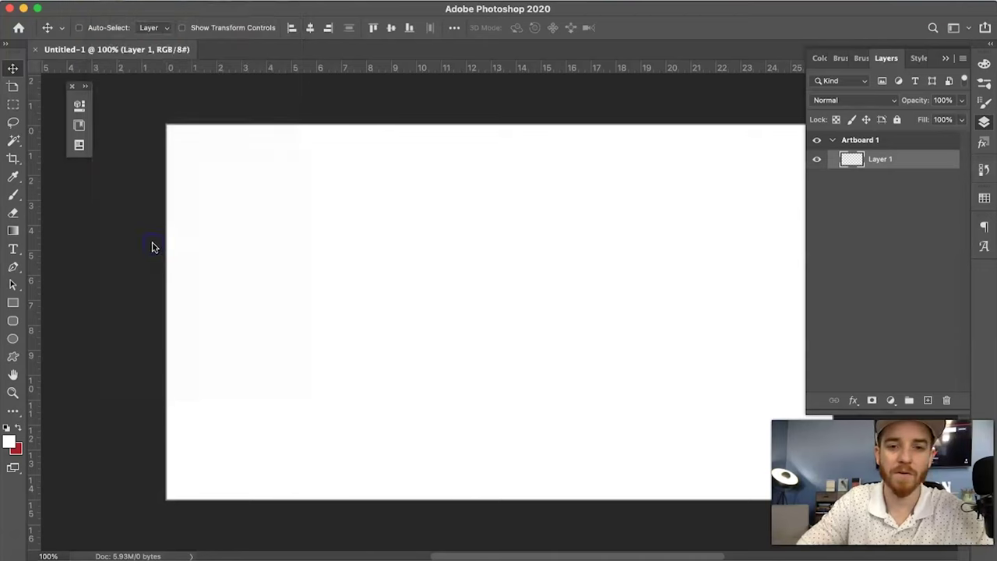
scroll(374, 250, "down", 5)
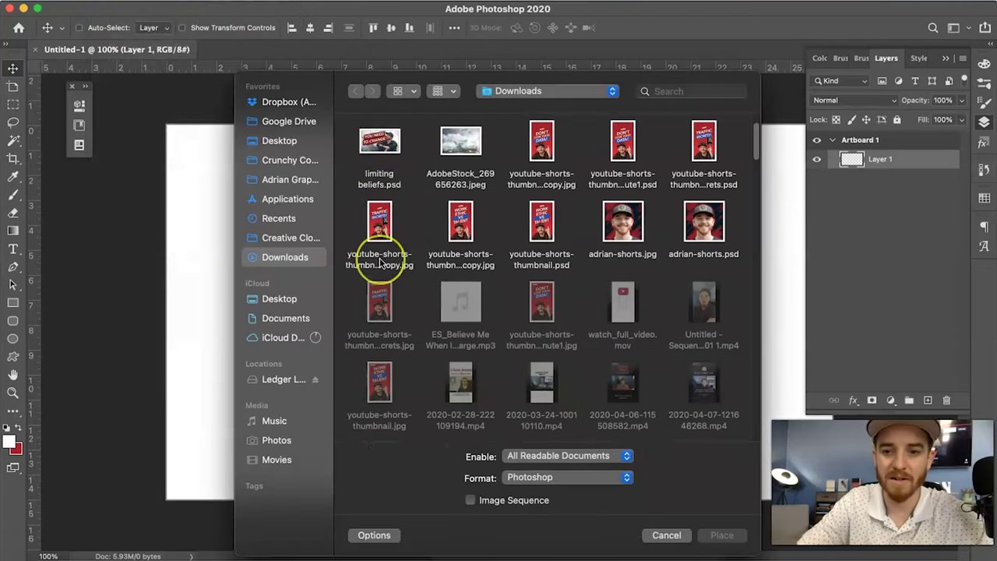
scroll(379, 263, "down", 10)
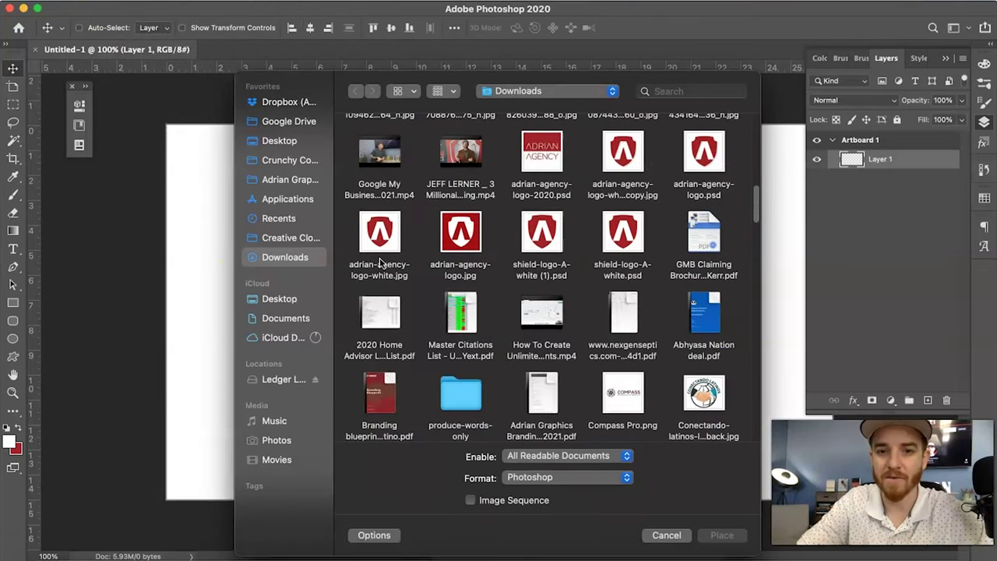
scroll(380, 262, "down", 5)
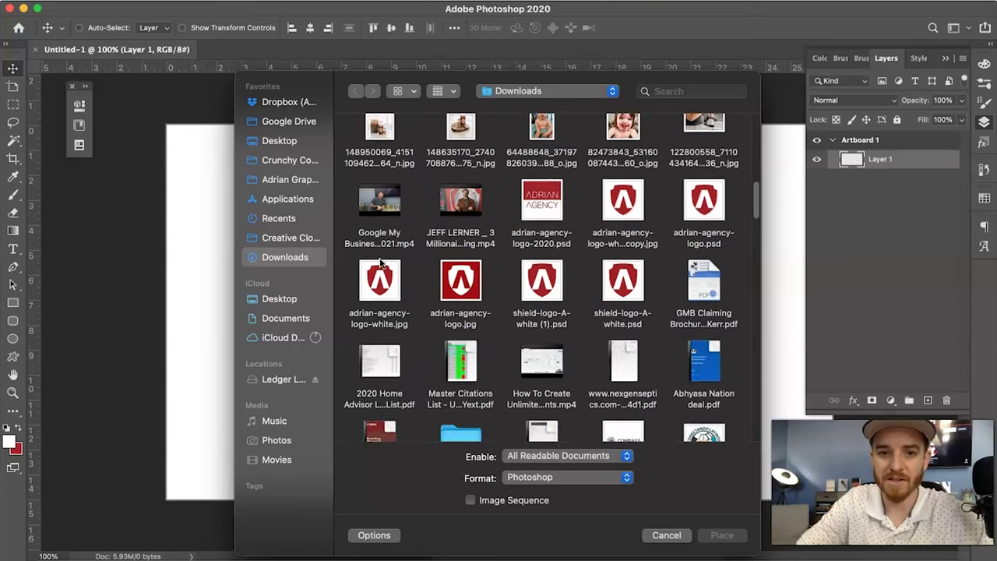
scroll(379, 264, "down", 10)
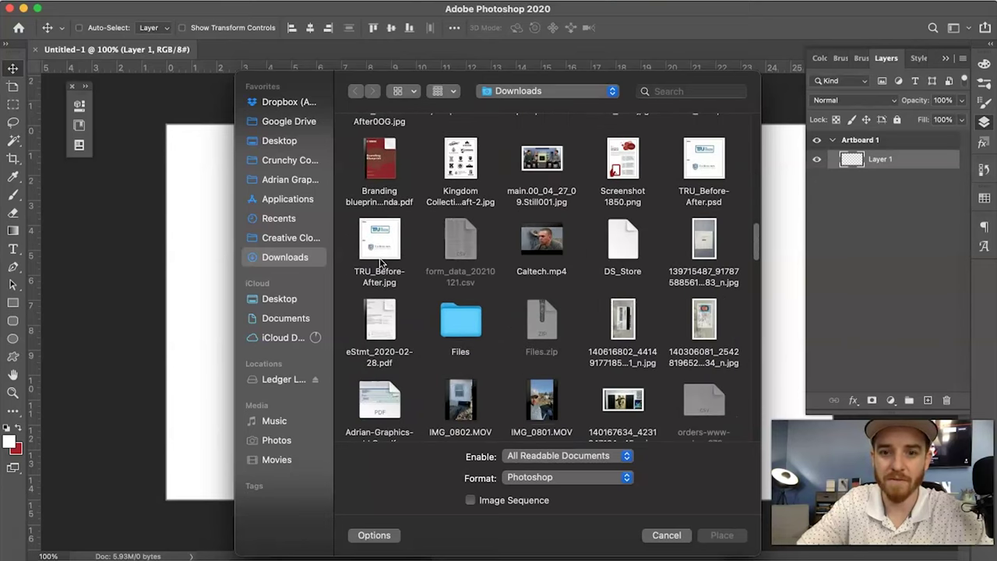
scroll(381, 263, "down", 10)
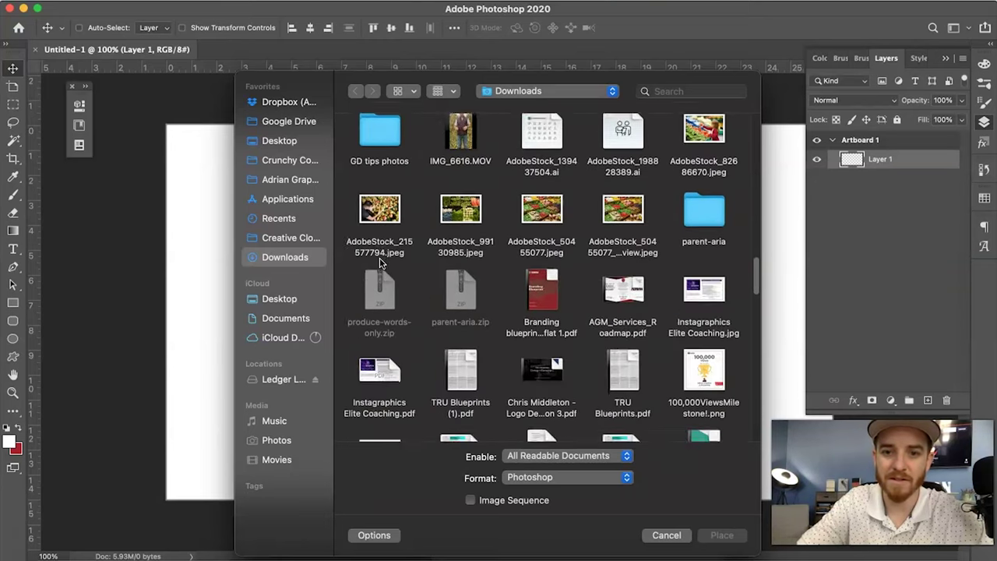
scroll(381, 263, "down", 8)
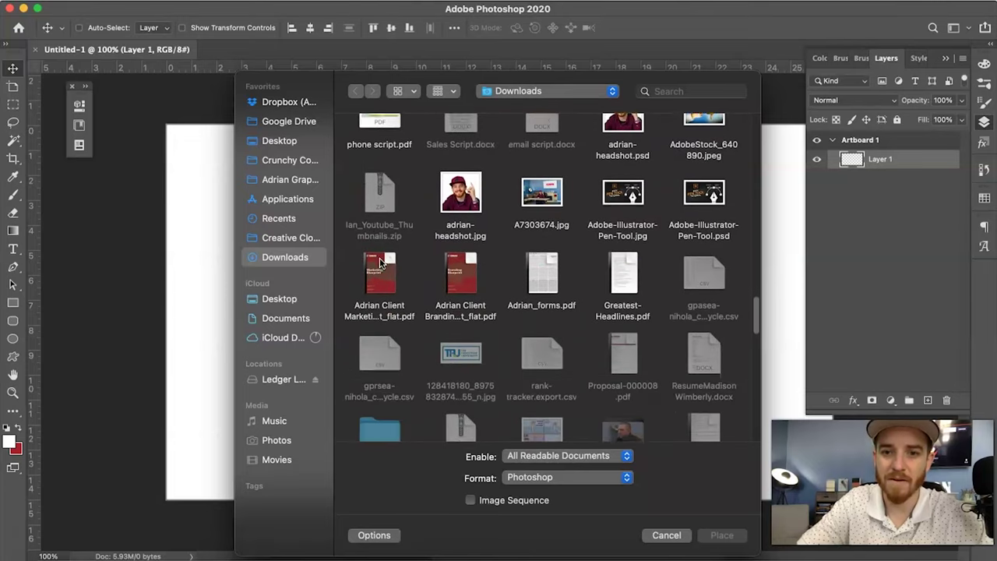
left_click(537, 179)
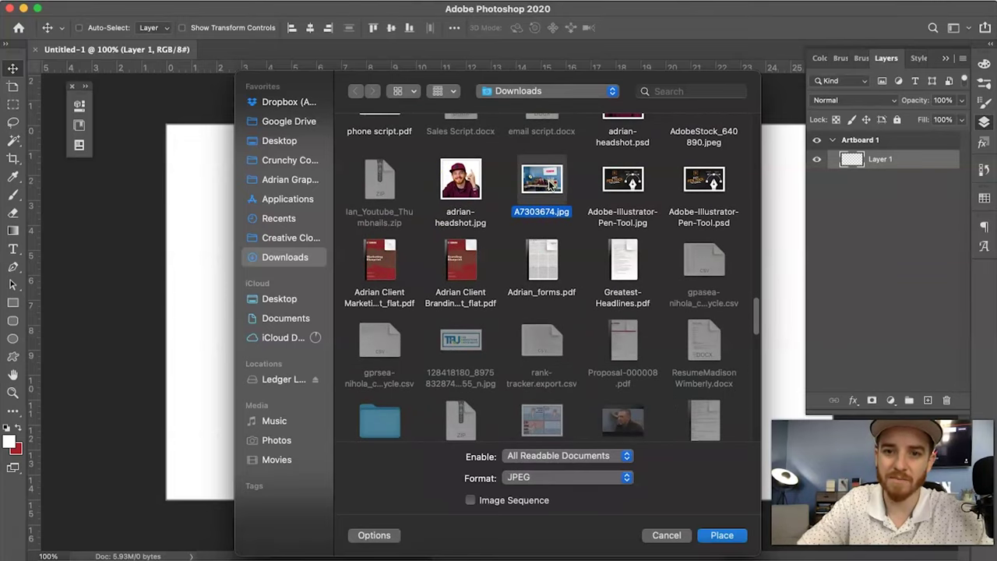
double_click(550, 184)
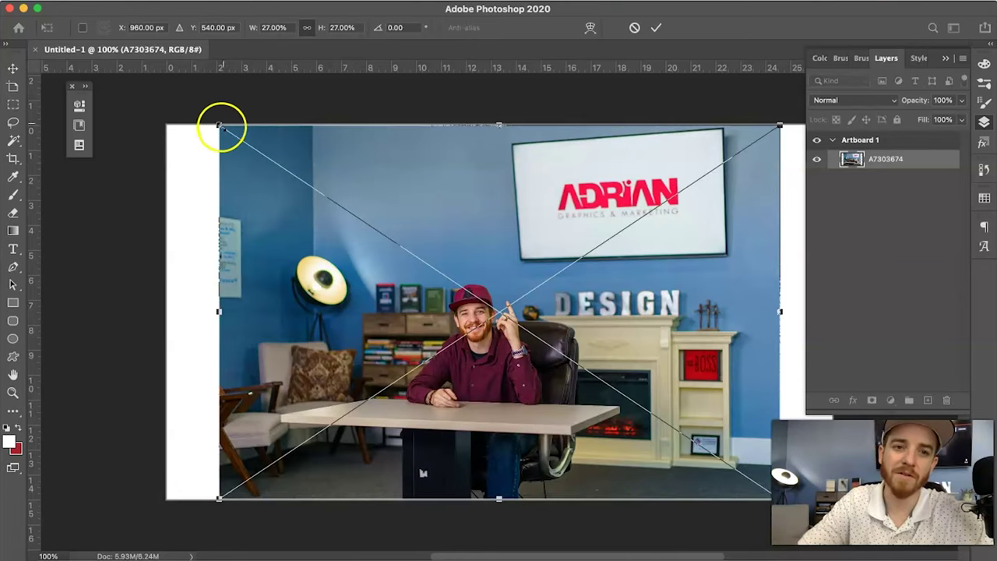
Enlarge and reposition the placed photo so it fills the artboard with the seated man in the right half.
left_click_drag(220, 126, 165, 88)
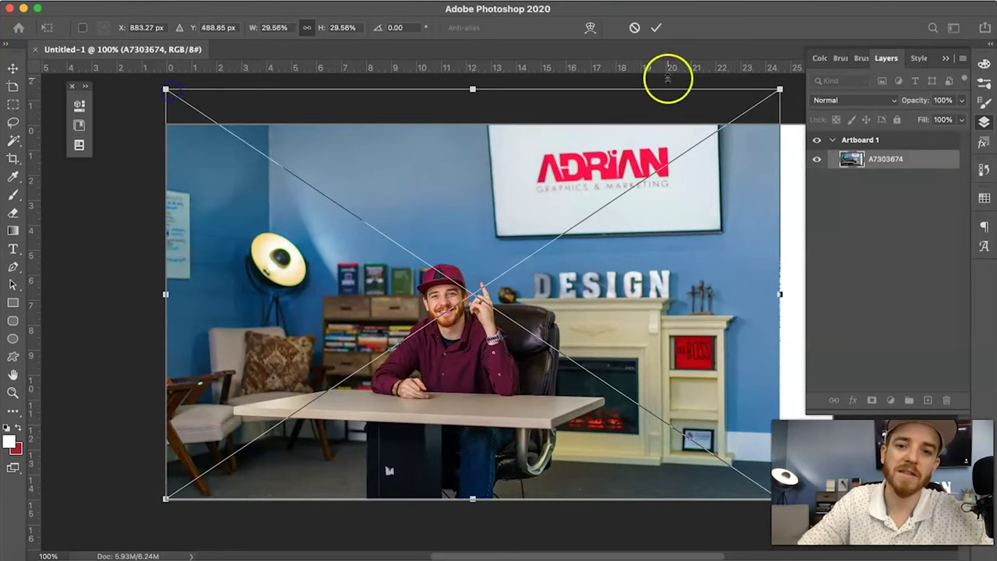
left_click_drag(779, 92, 802, 66)
left_click_drag(601, 267, 497, 308)
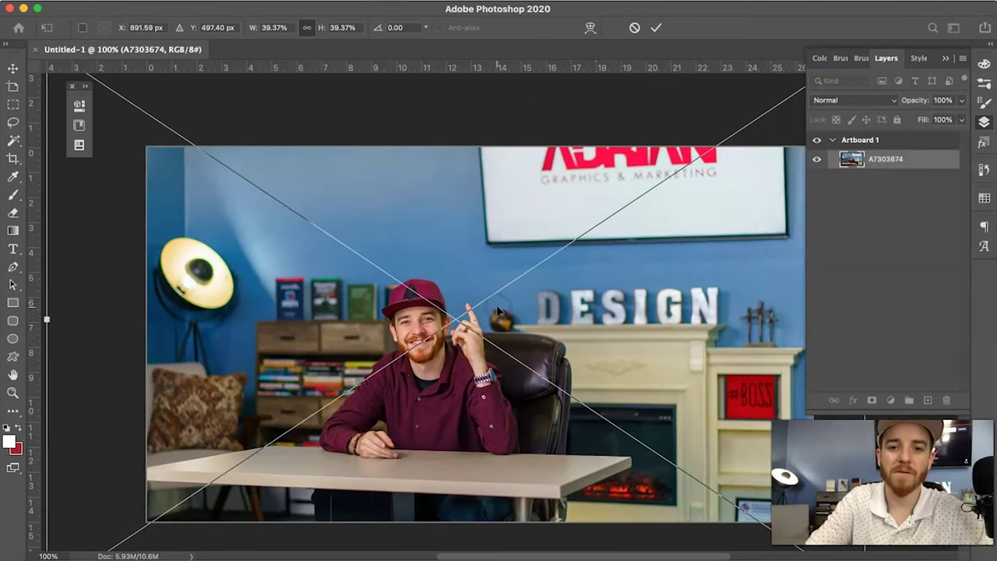
key("super+minus")
key("super+minus")
left_click_drag(506, 369, 675, 472)
left_click_drag(481, 382, 500, 340)
key("Return")
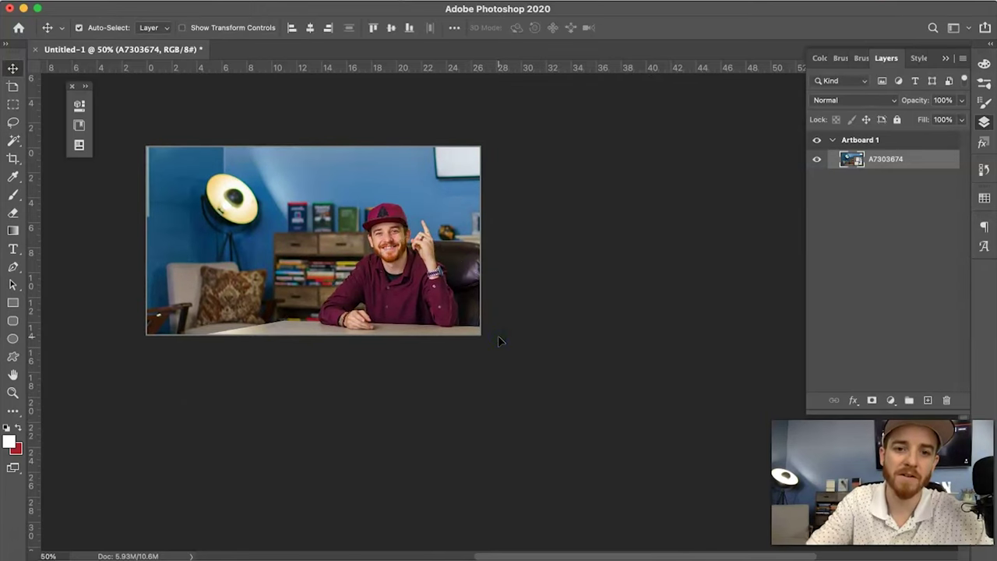
Create a paragraph text box over the left half of the photo and enter HOW TO MAKE THE.
key("super+1")
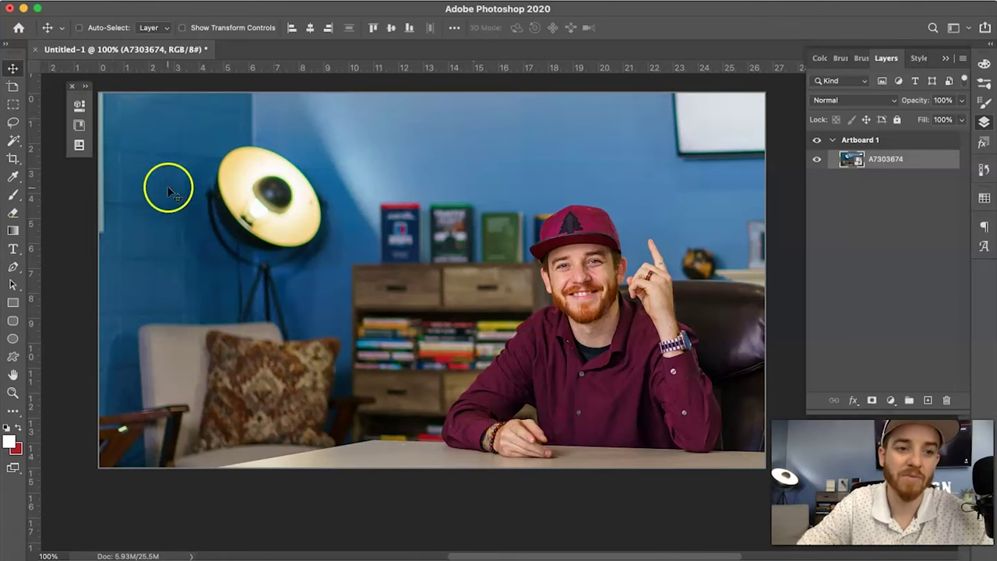
left_click(13, 249)
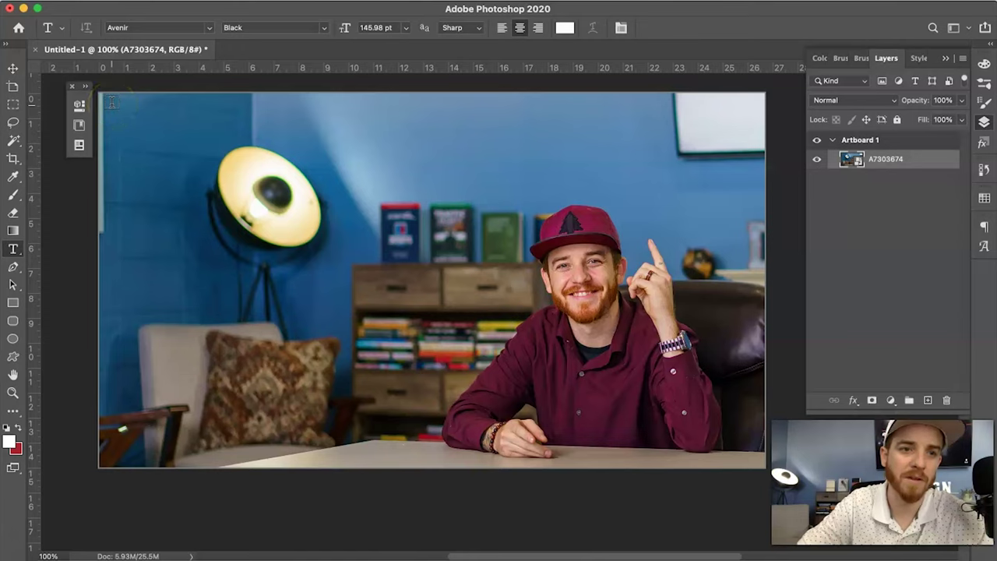
left_click_drag(112, 104, 501, 458)
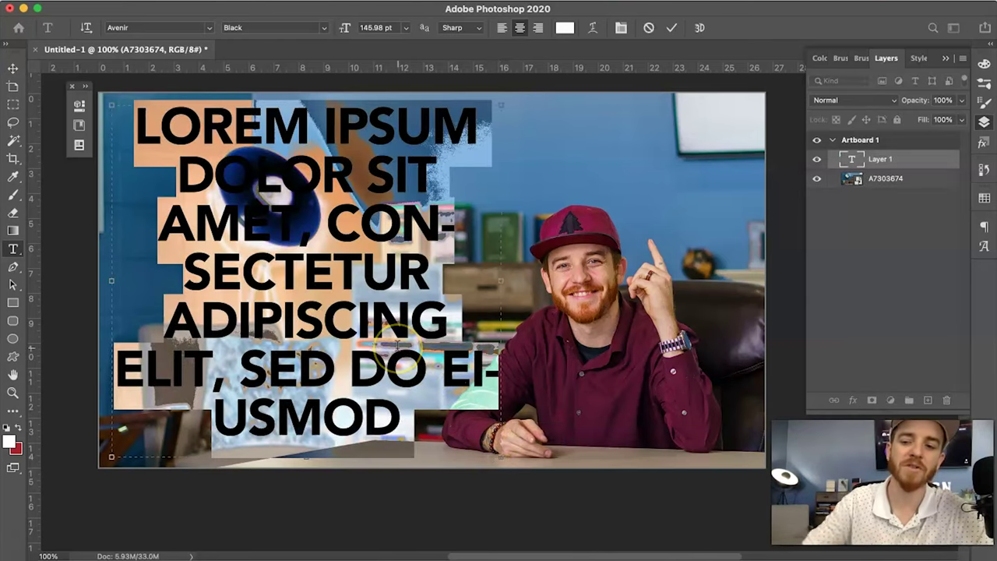
type("HOW")
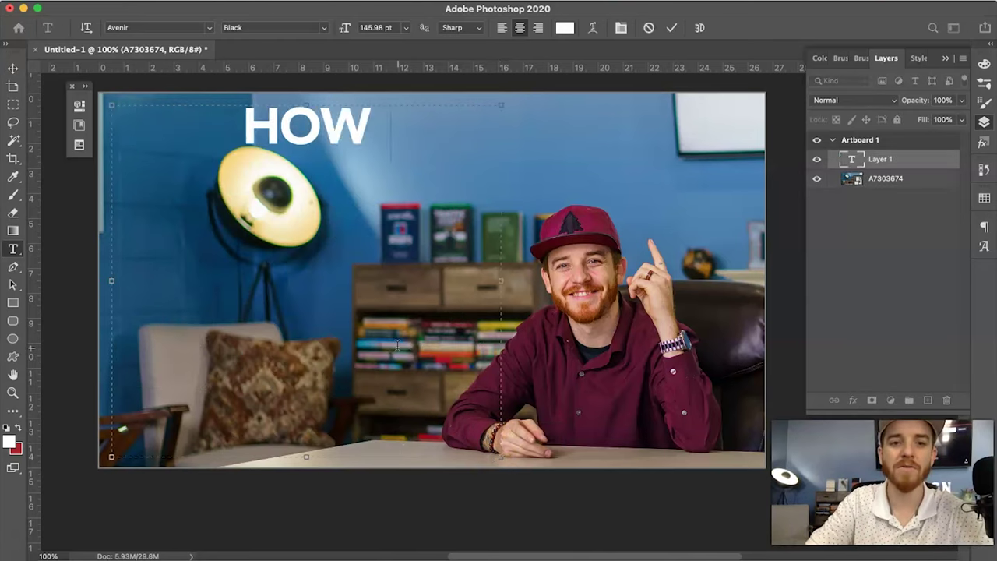
type(" TO MAKE THE")
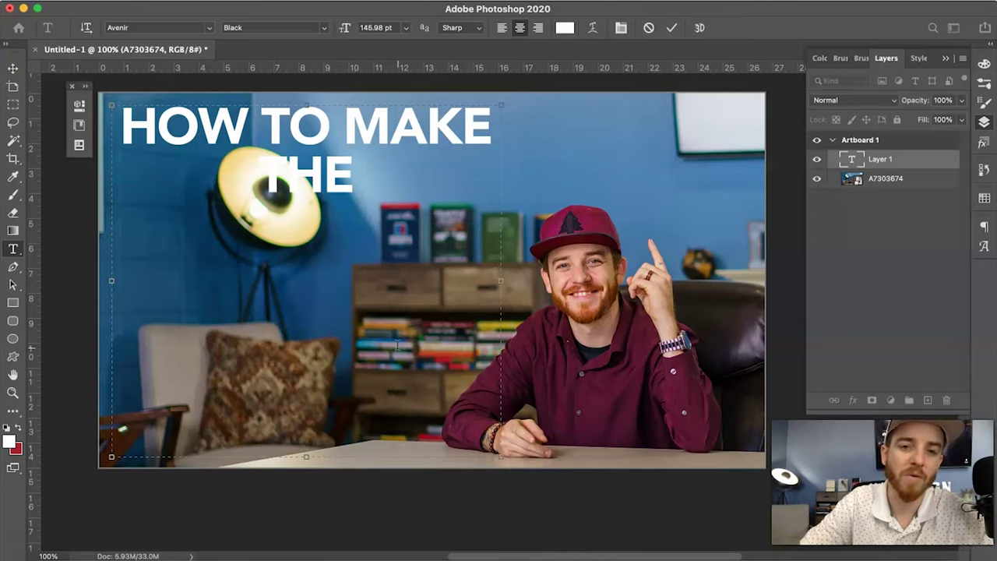
Replace the headline text with THE PERFECT YOUTUBE THUMBNAIL, stacked one word per line.
key("super+a")
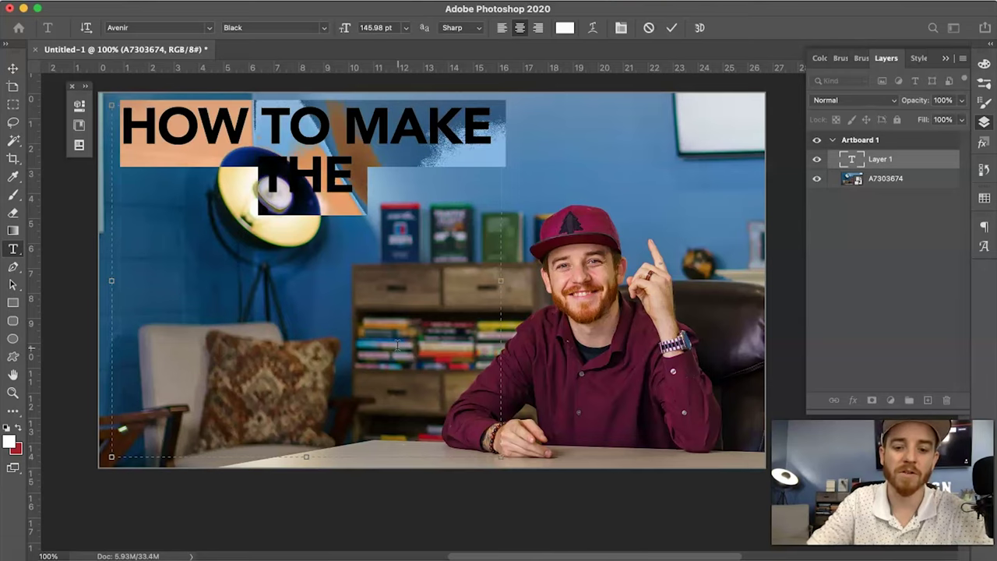
type("THE")
key("Return")
type("PERFECT YOUTUBE")
key("Return")
type("THUMBNAIL")
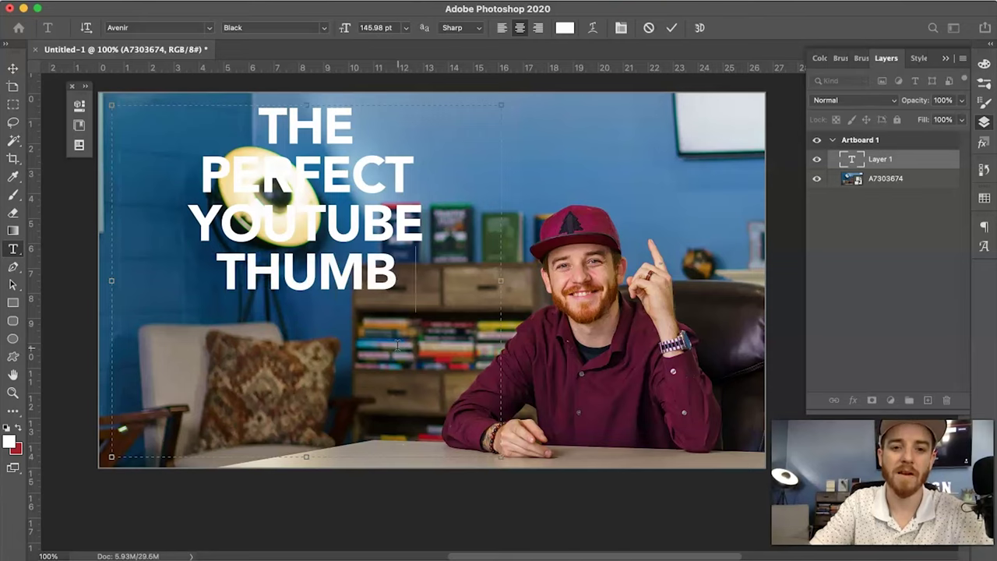
Left-align the whole headline and enlarge it to 205 pt in a slightly wider text box.
left_click_drag(397, 345, 435, 109)
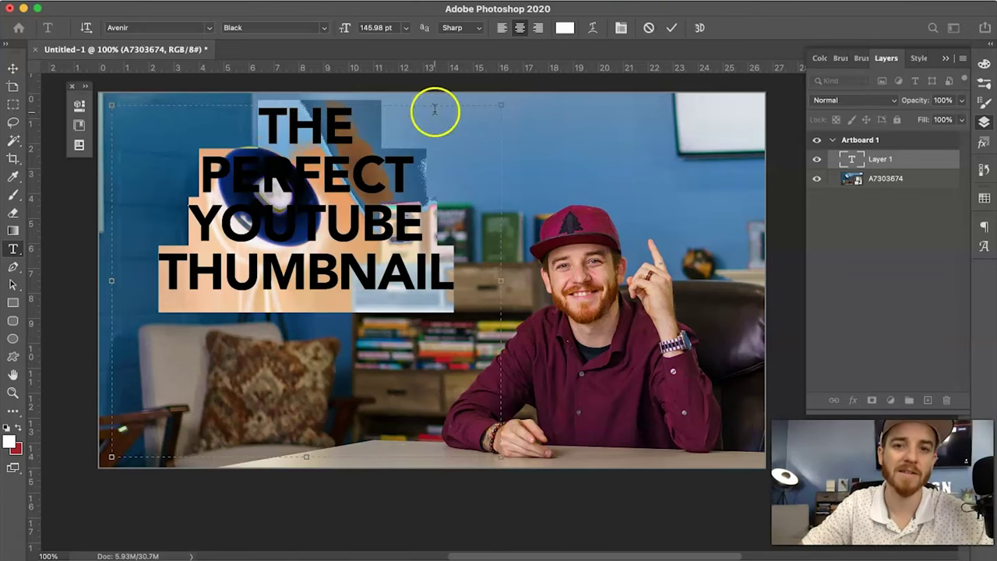
left_click(502, 27)
left_click(372, 27)
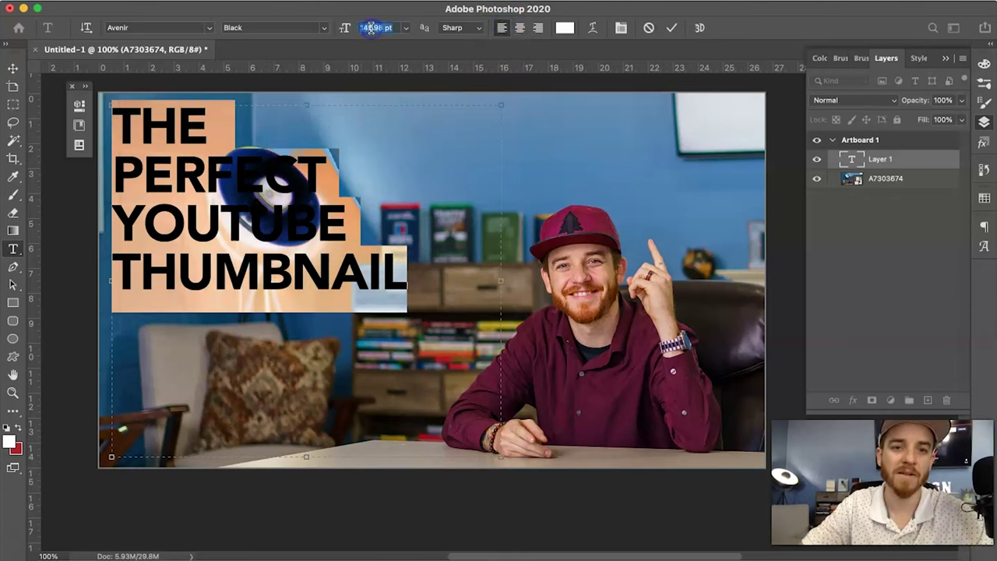
scroll(372, 28, "up", 10)
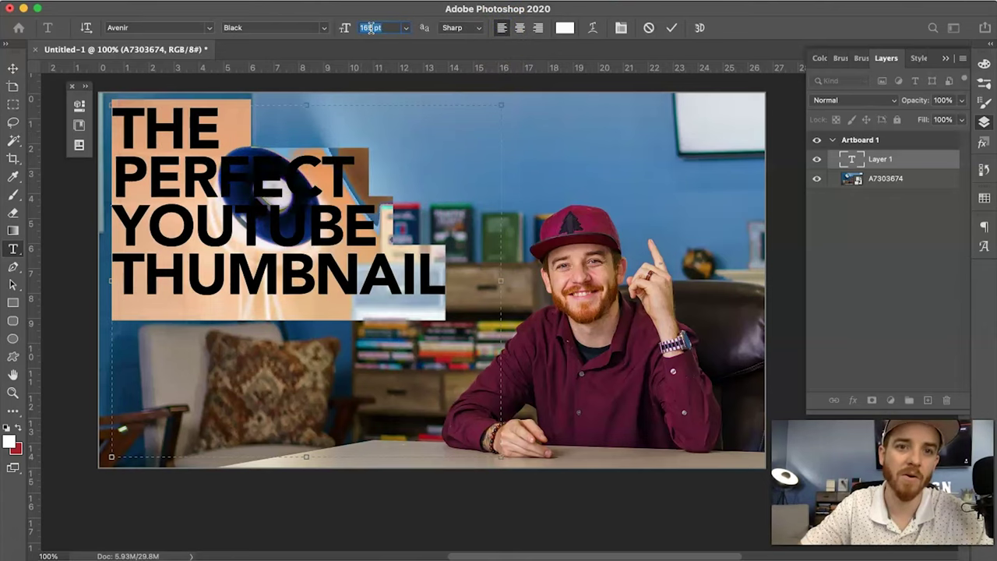
left_click(323, 265)
left_click_drag(501, 281, 539, 288)
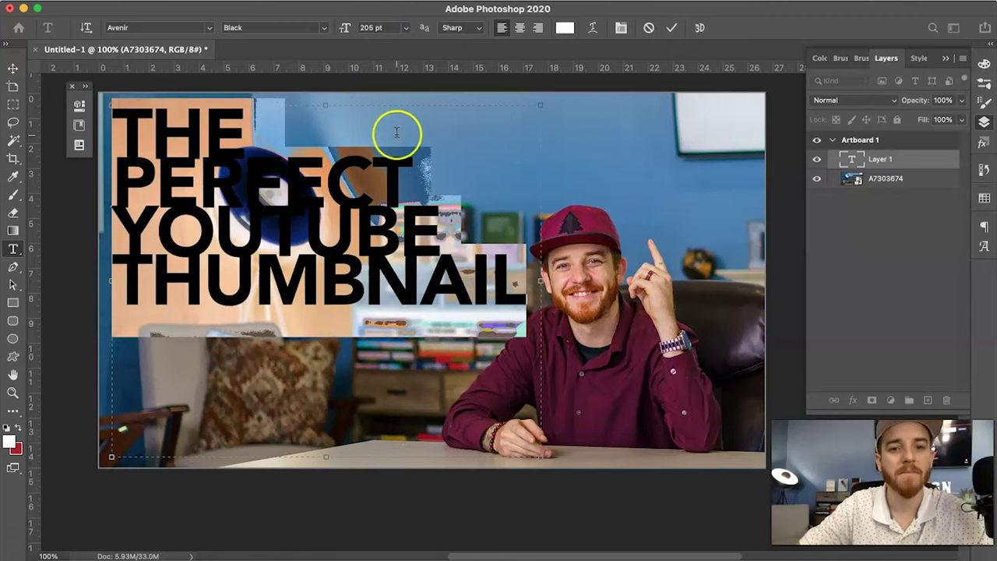
Increase the line spacing of the selected four-line headline until the stacked words have a small, even gap between them.
key("alt+Down")
key("alt+Down")
key("alt+Down")
key("alt+Down")
key("alt+Down")
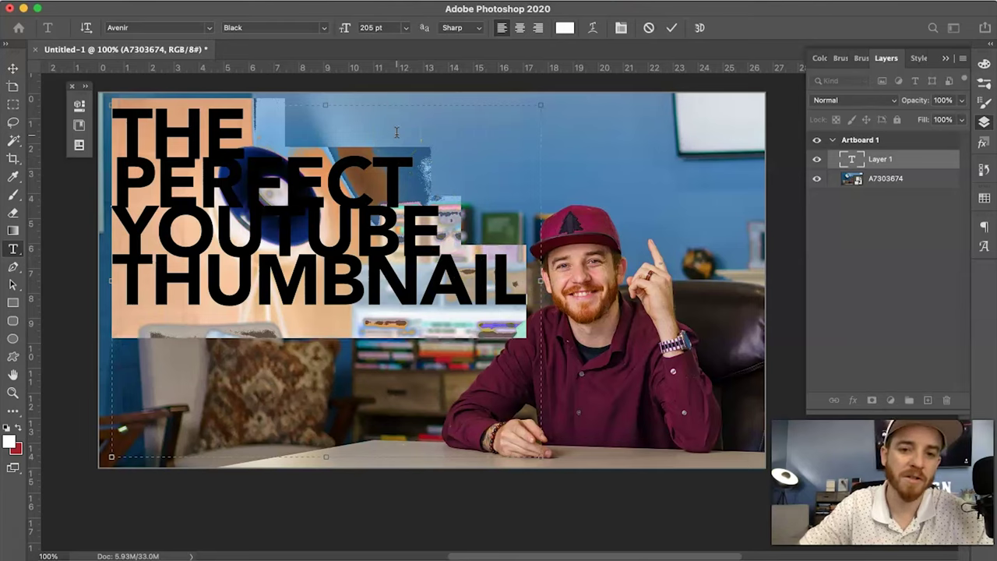
key("alt+Down")
key("alt+Down")
key("alt+Down")
key("alt+Down")
key("alt+Down")
key("alt+Down")
key("alt+Down")
key("alt+Down")
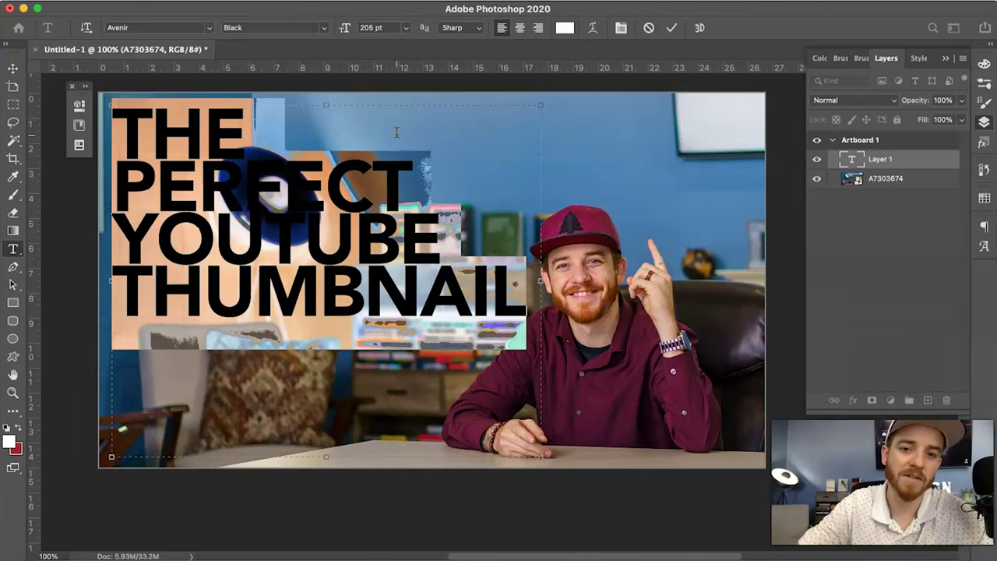
key("alt+Down")
key("alt+Down")
key("alt+Down")
key("alt+Down")
key("alt+Down")
key("alt+Down")
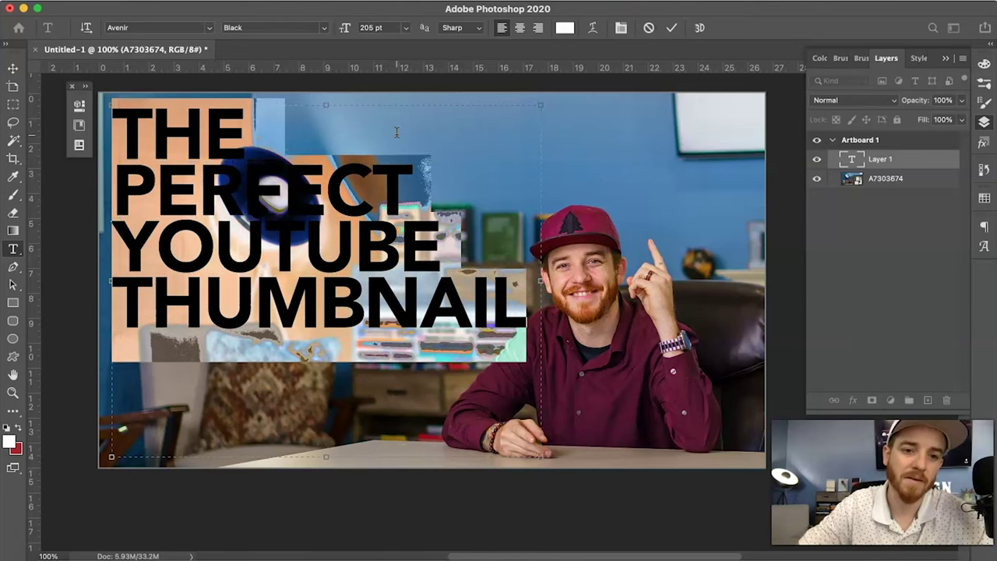
key("alt+Up")
key("alt+Up")
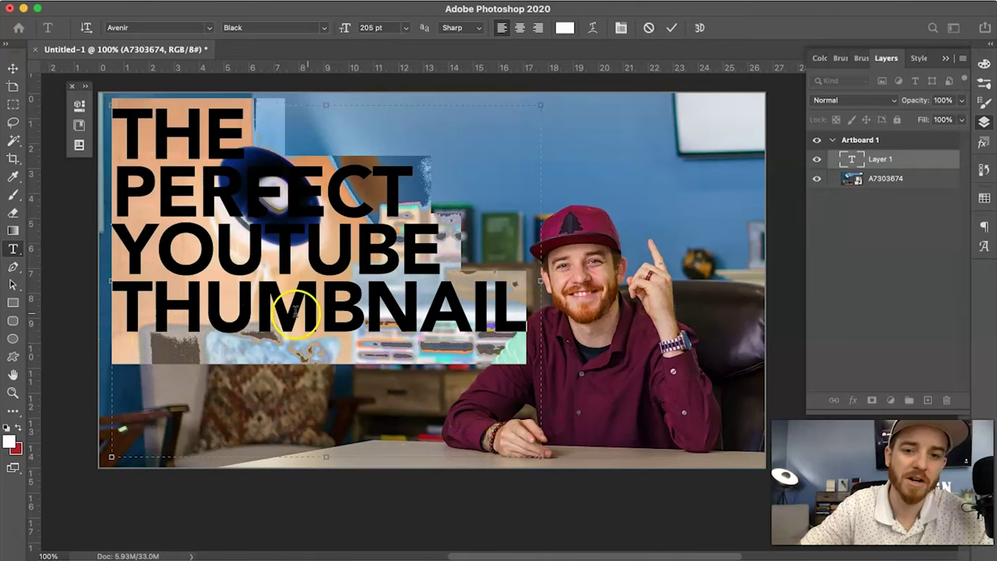
Spread all four headline lines further apart until THUMBNAIL sits level with the seated man's chest.
scroll(516, 316, "up", 3)
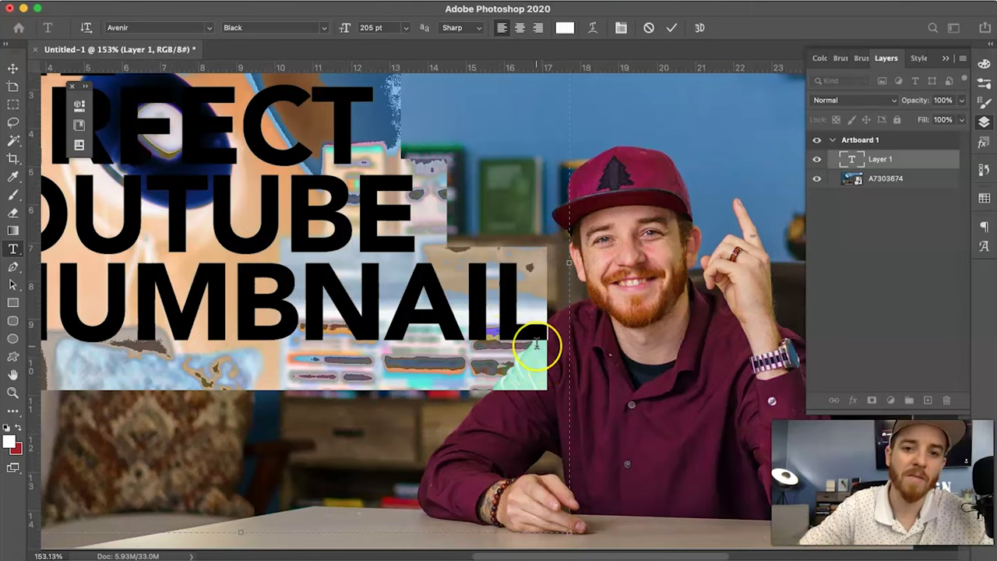
left_click(536, 344)
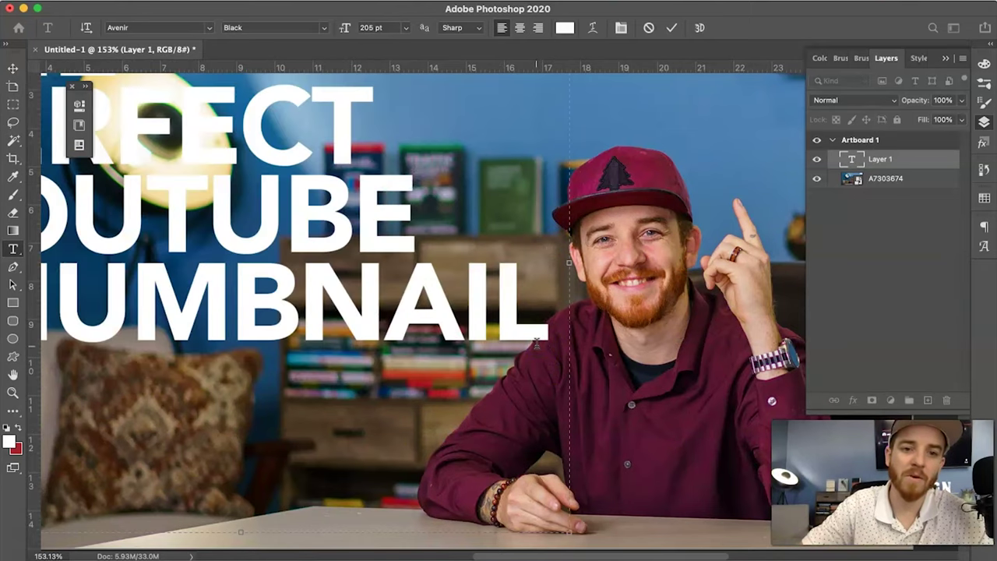
scroll(535, 344, "down", 4)
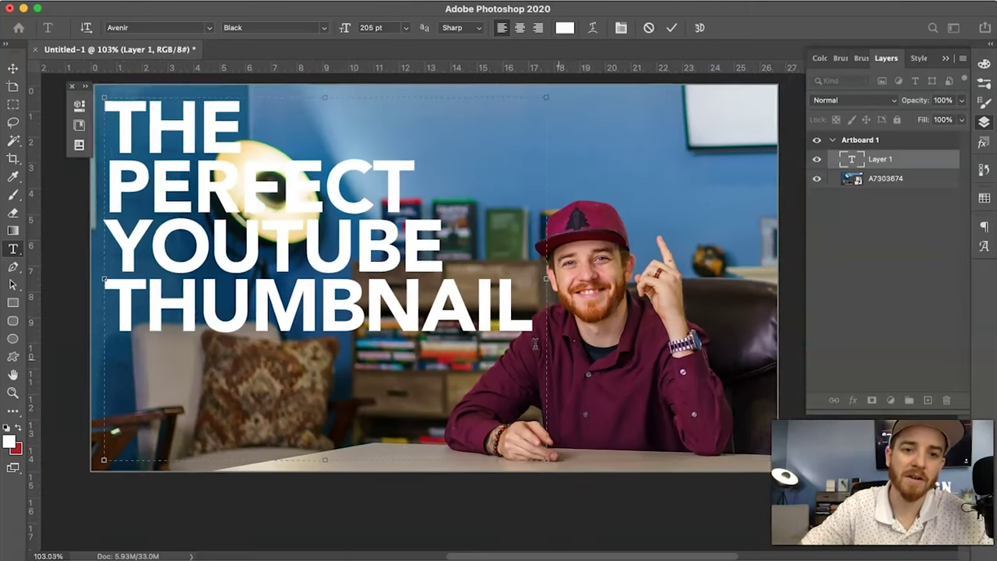
key("super+a")
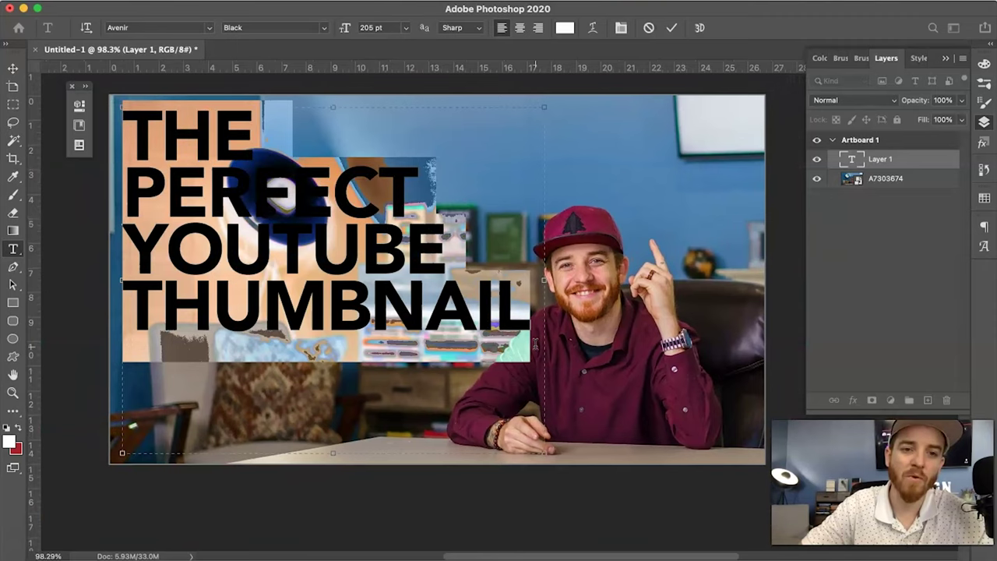
key("alt+Down")
key("alt+Down")
key("alt+Down")
key("alt+Down")
key("alt+Down")
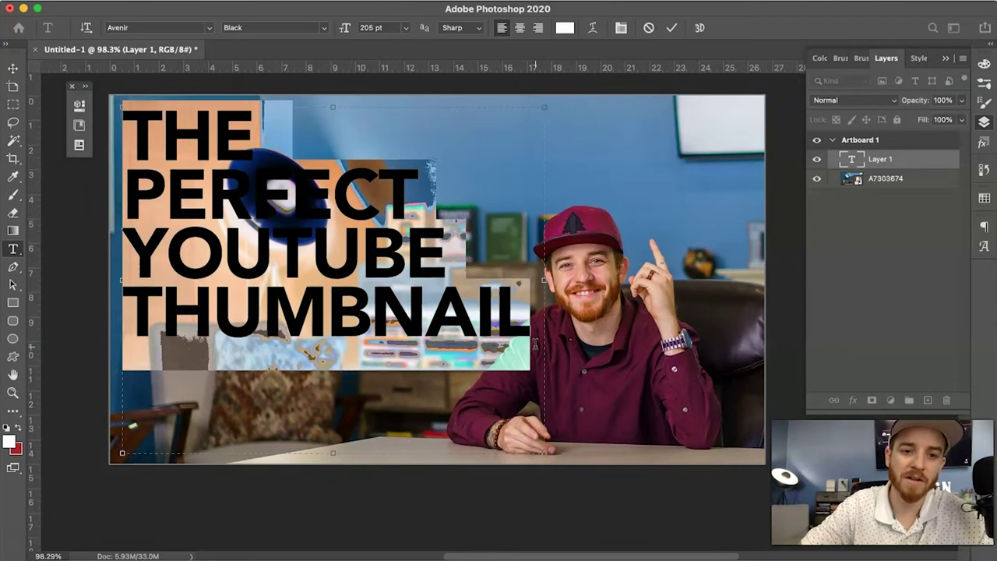
key("alt+Down")
key("alt+Down")
key("alt+Down")
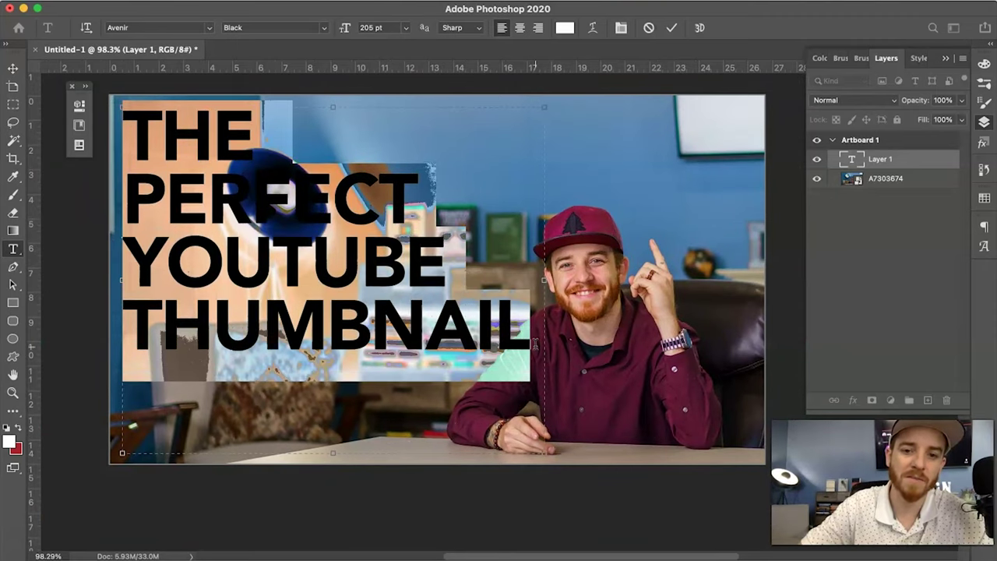
key("alt+Down")
key("alt+Down")
key("alt+Down")
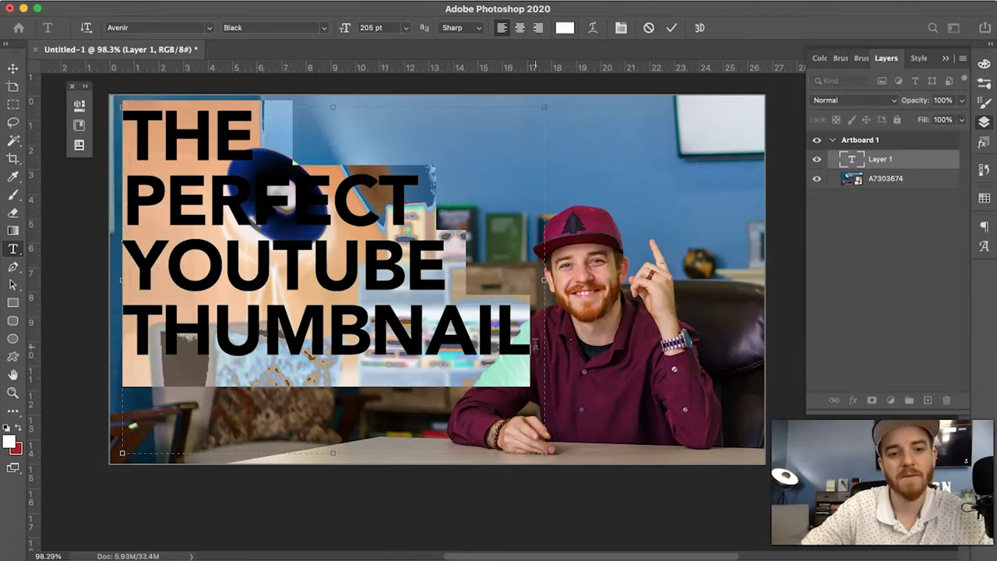
Tighten the letter spacing of the word THUMBNAIL only, so that it ends before the man's shoulder.
left_click(508, 362)
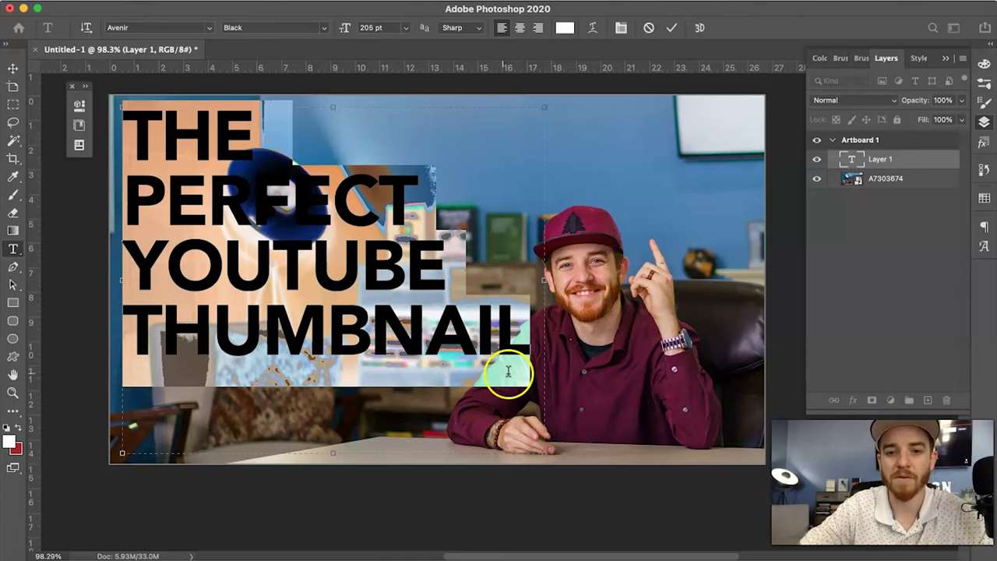
double_click(511, 358)
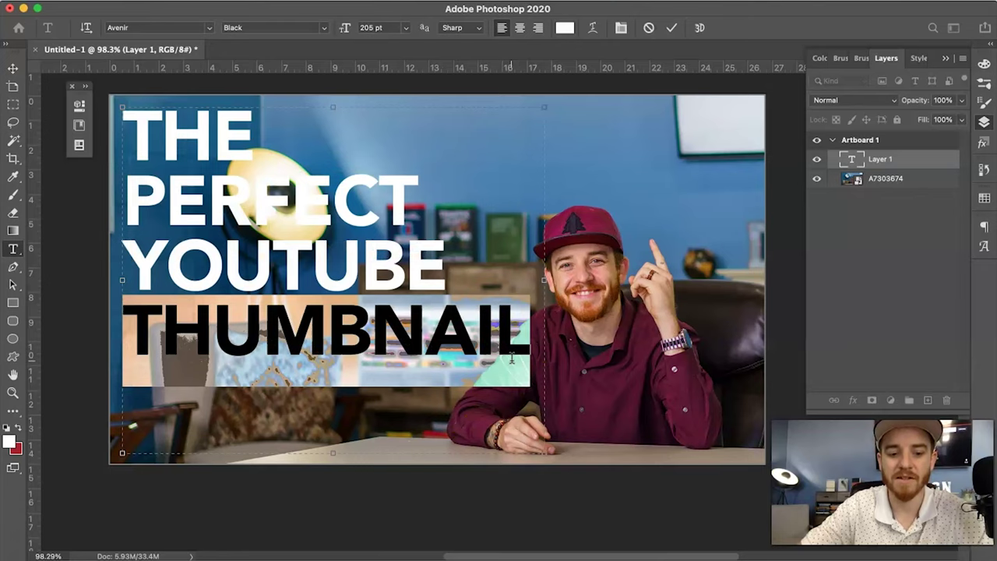
key("alt+Left")
key("alt+Left")
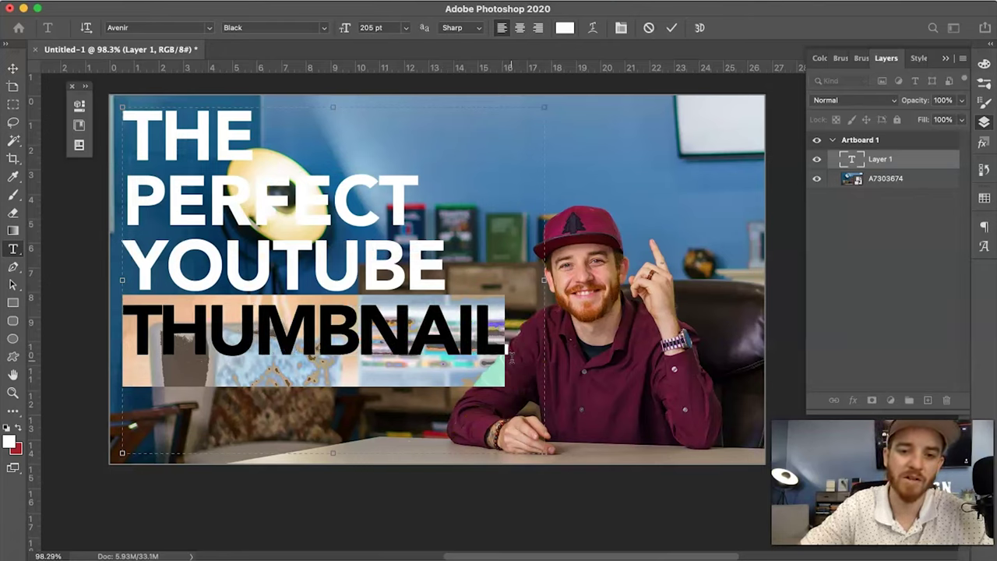
left_click(511, 358)
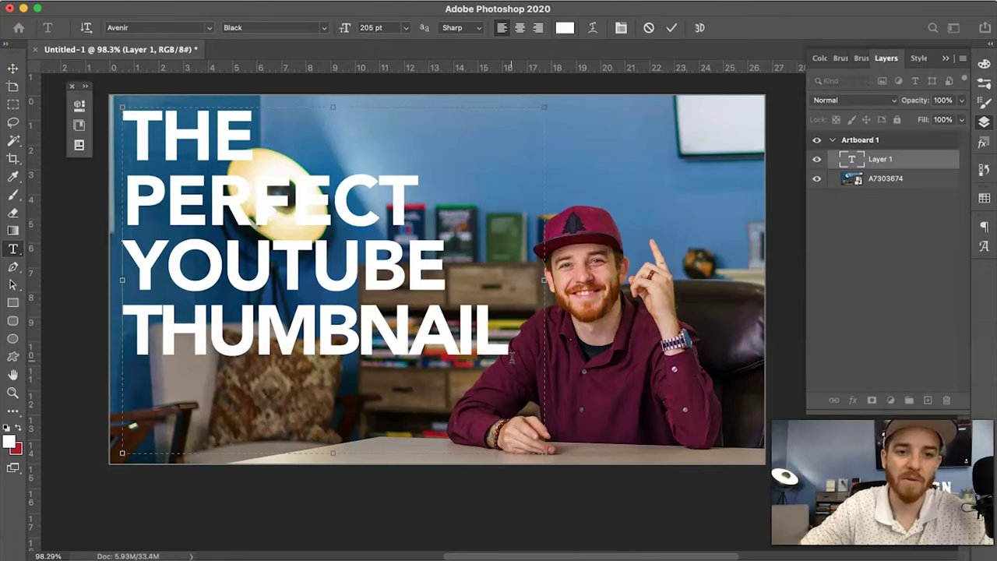
Increase the line spacing of the YOUTUBE and THUMBNAIL lines individually so each sits slightly lower.
key("Up")
key("shift+Home")
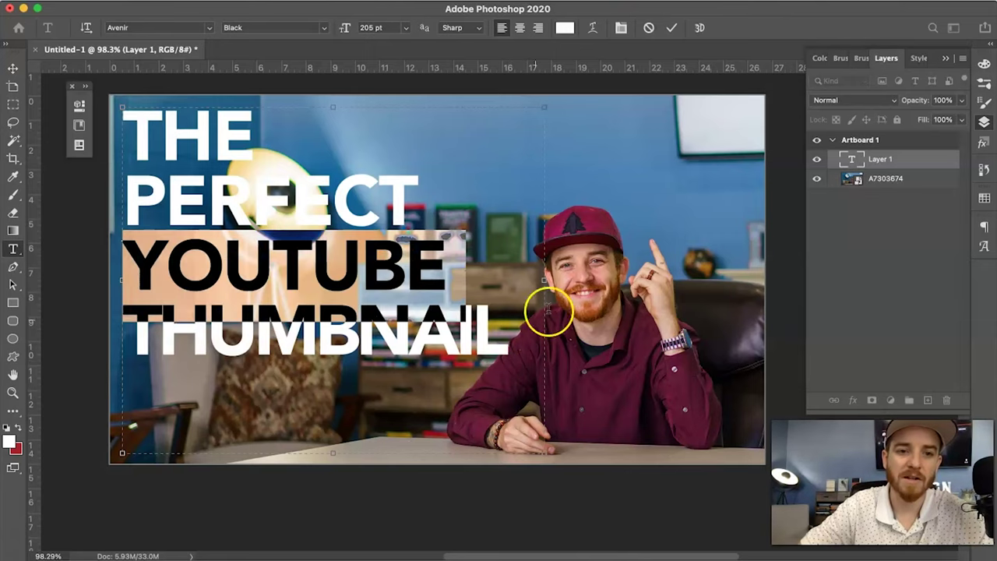
double_click(513, 334)
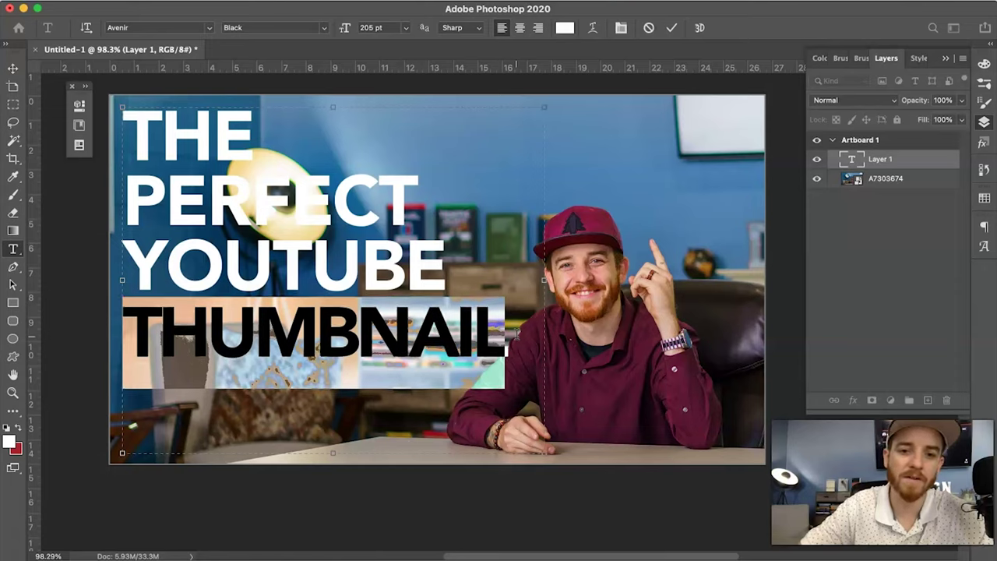
left_click(481, 321)
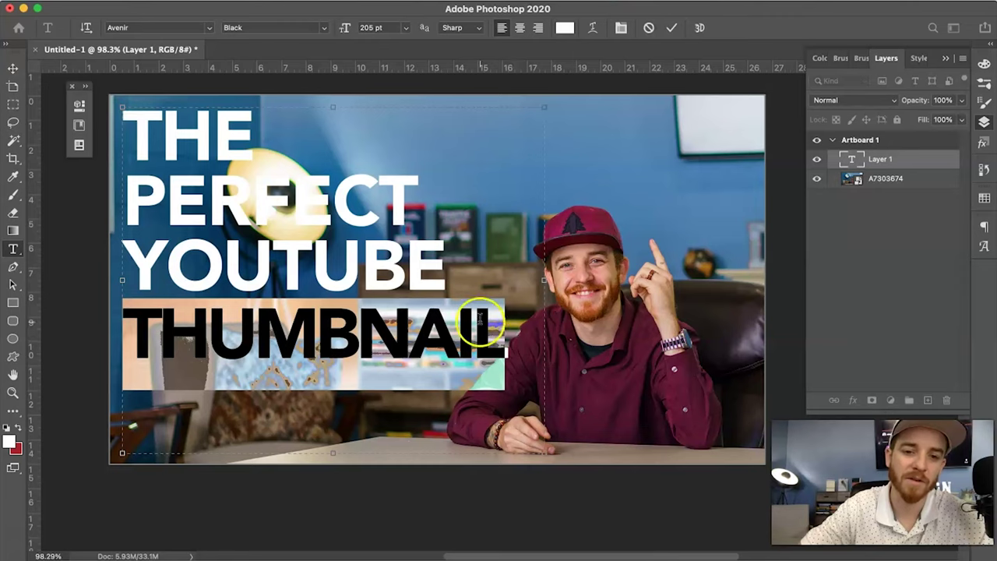
left_click_drag(457, 250, 125, 248)
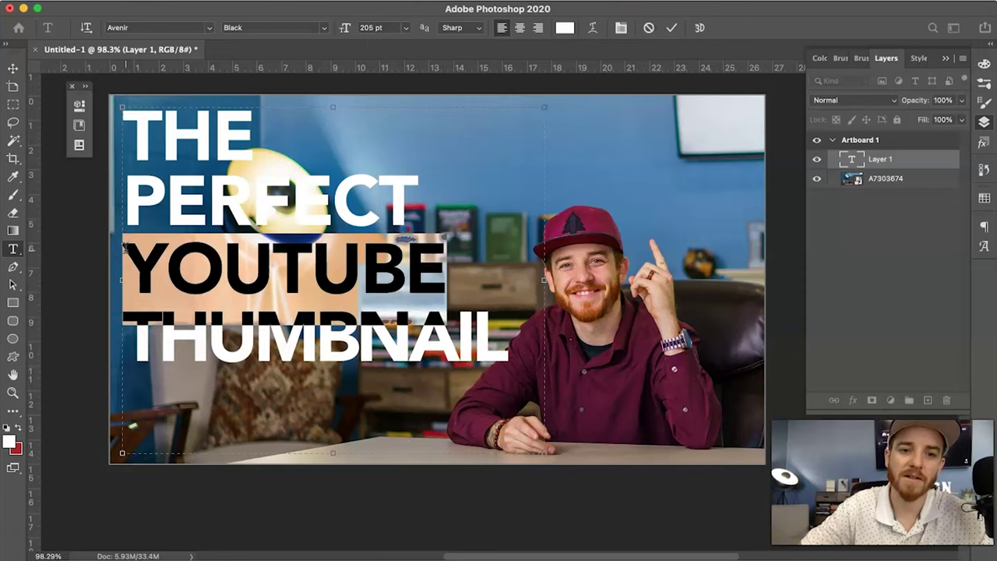
Indent the YOUTUBE line with spaces so its end lines up with the end of THUMBNAIL, and commit the text.
left_click(125, 247)
left_click(135, 263)
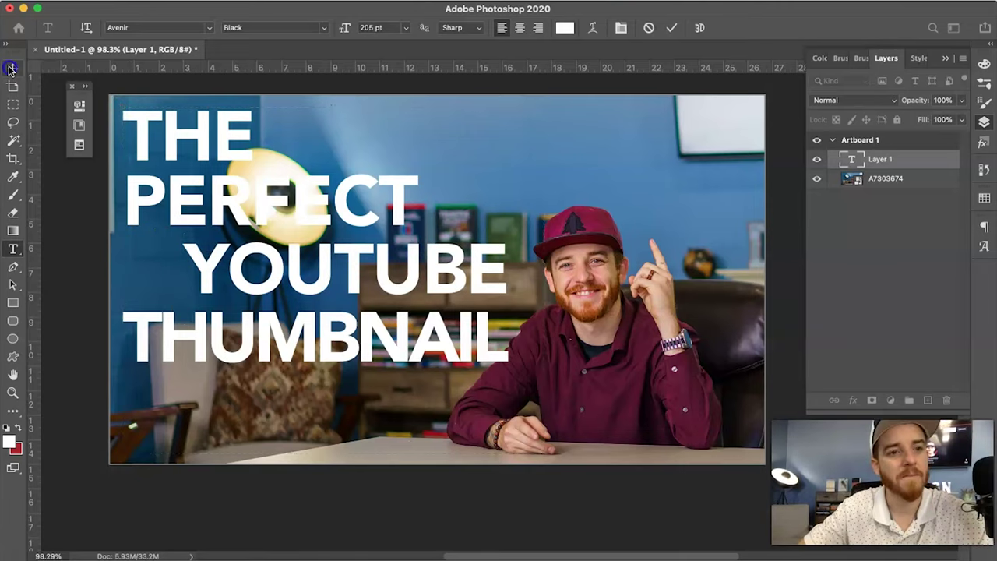
left_click(12, 68)
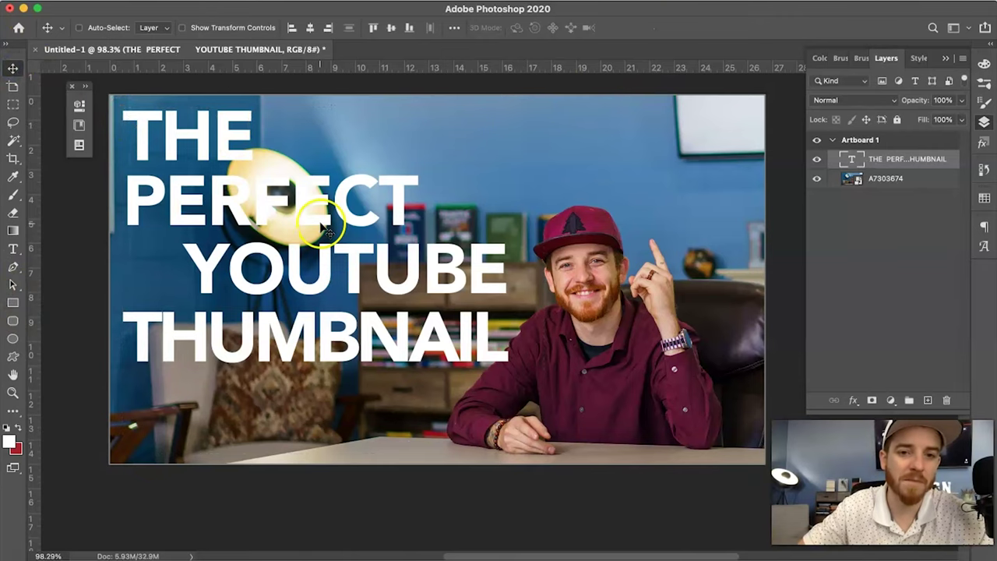
Duplicate the headline text layer and hide the original.
key("super+j")
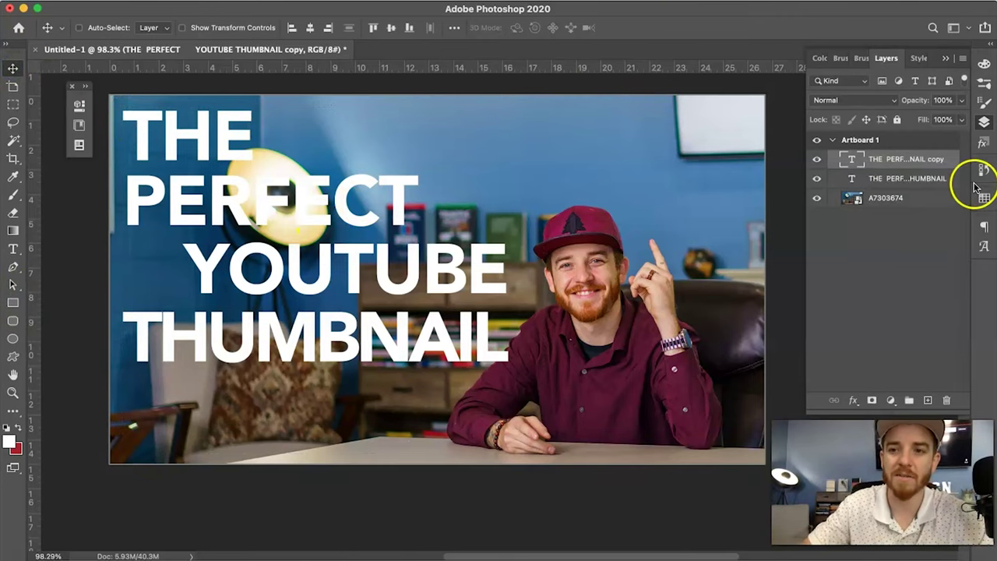
left_click(816, 181)
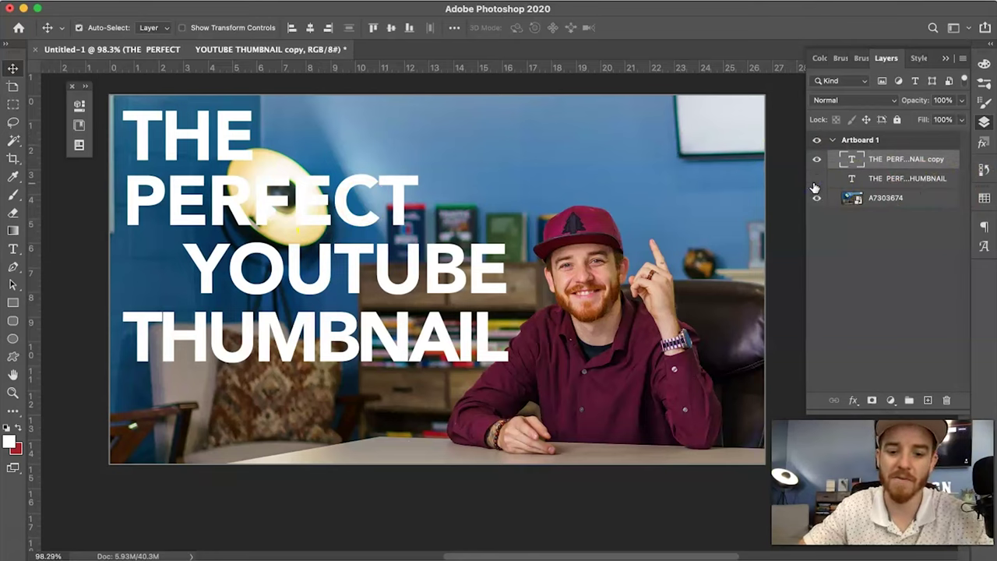
Convert the duplicated headline text layer to a smart object.
key("super+t")
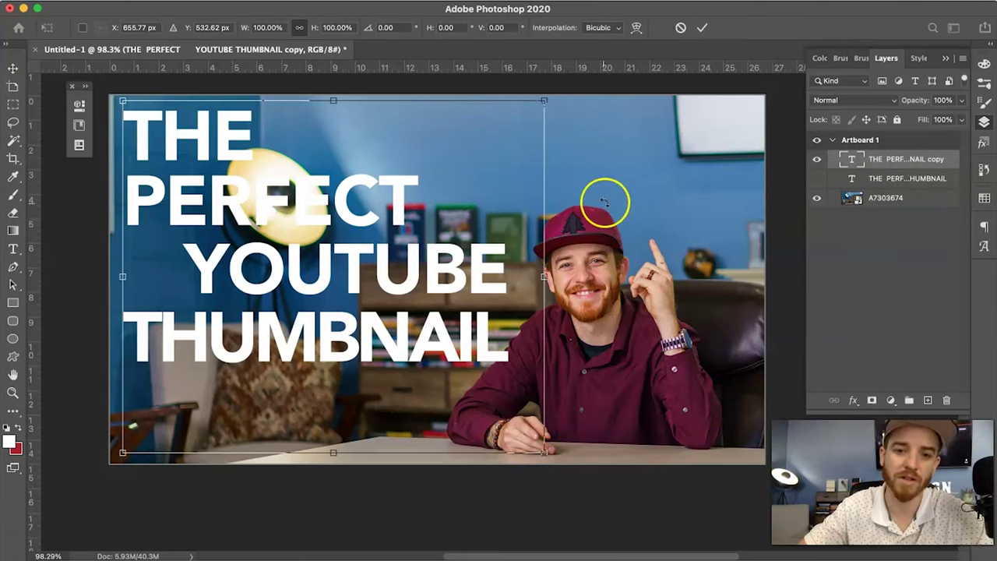
right_click(410, 298)
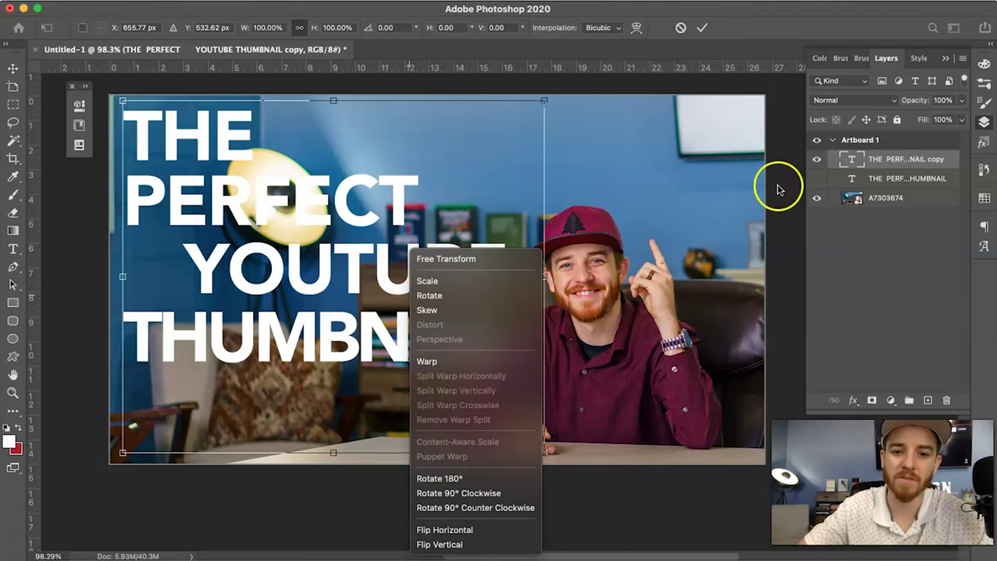
left_click(908, 167)
right_click(902, 166)
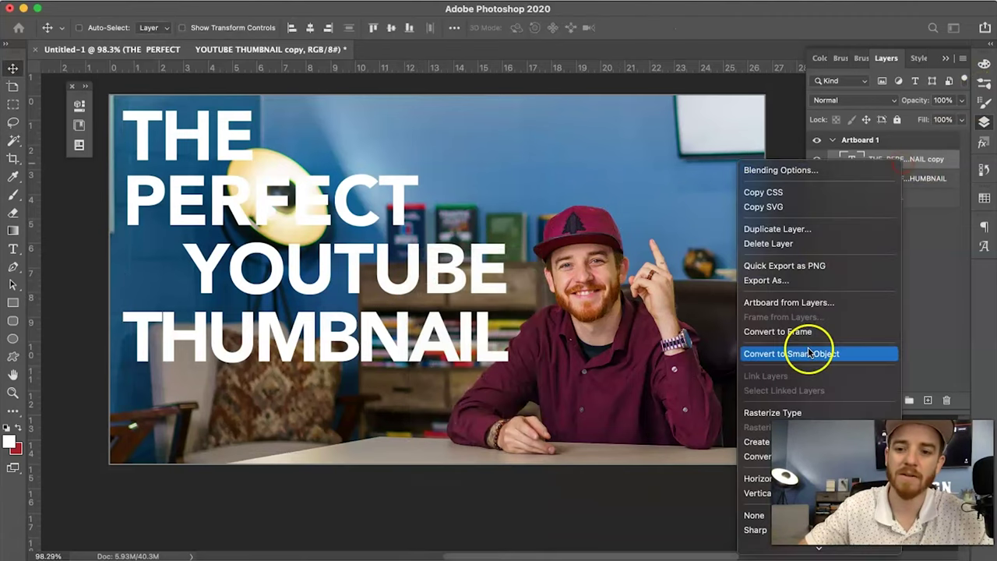
left_click(855, 329)
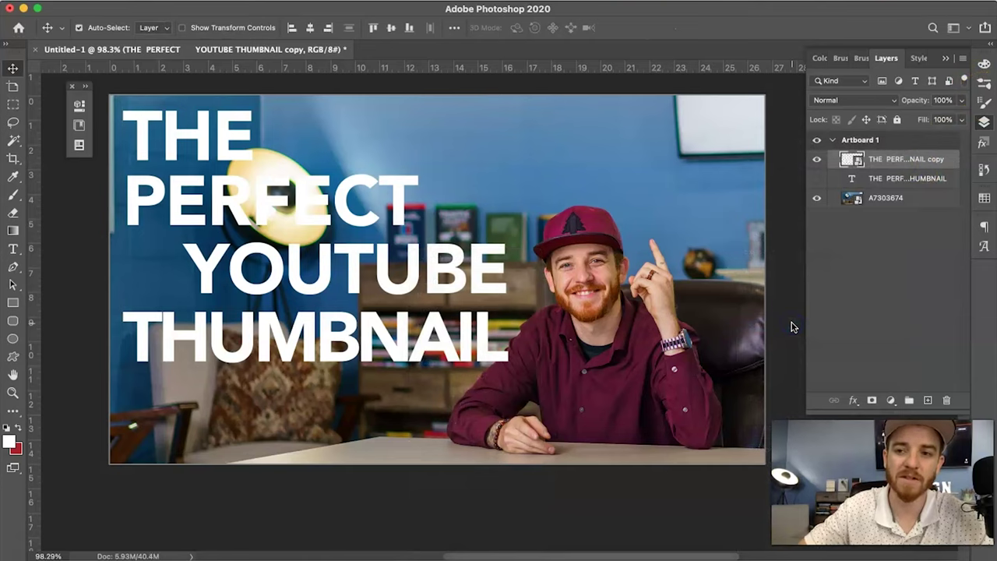
Skew the headline smart object vertically by about -9.5° so its lines slope upward toward the man, and shift it slightly up.
key("ctrl+t")
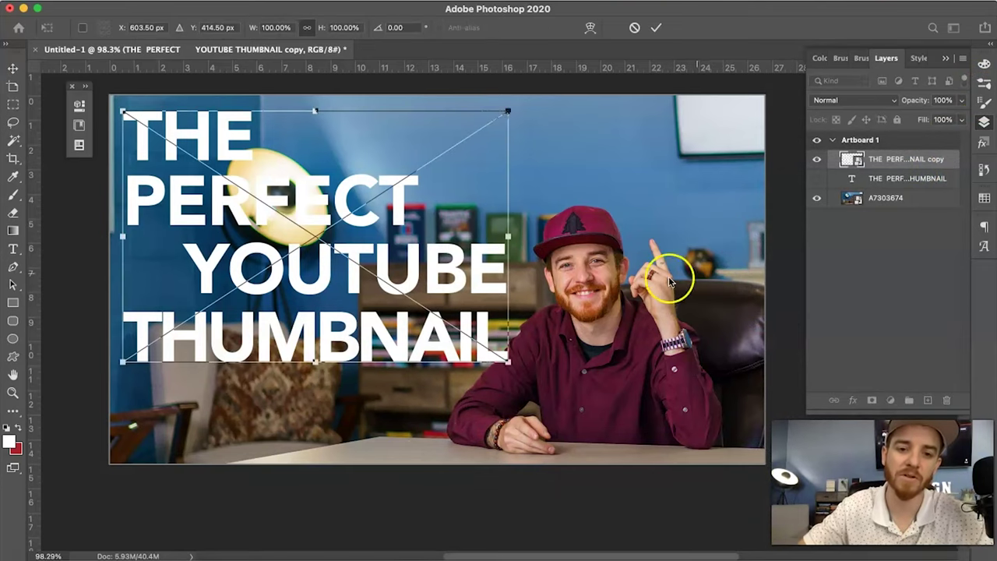
right_click(428, 301)
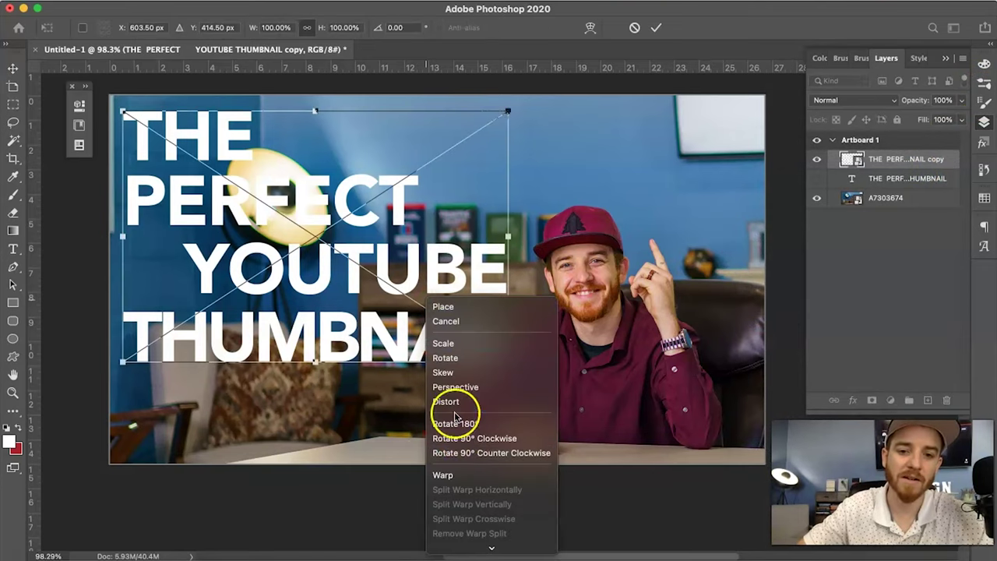
left_click(446, 387)
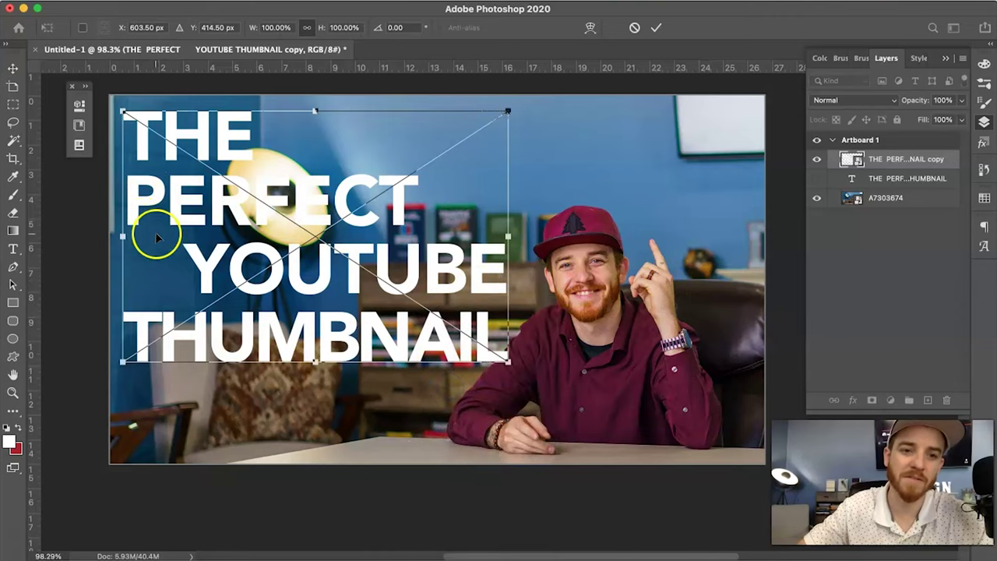
left_click_drag(123, 236, 127, 290)
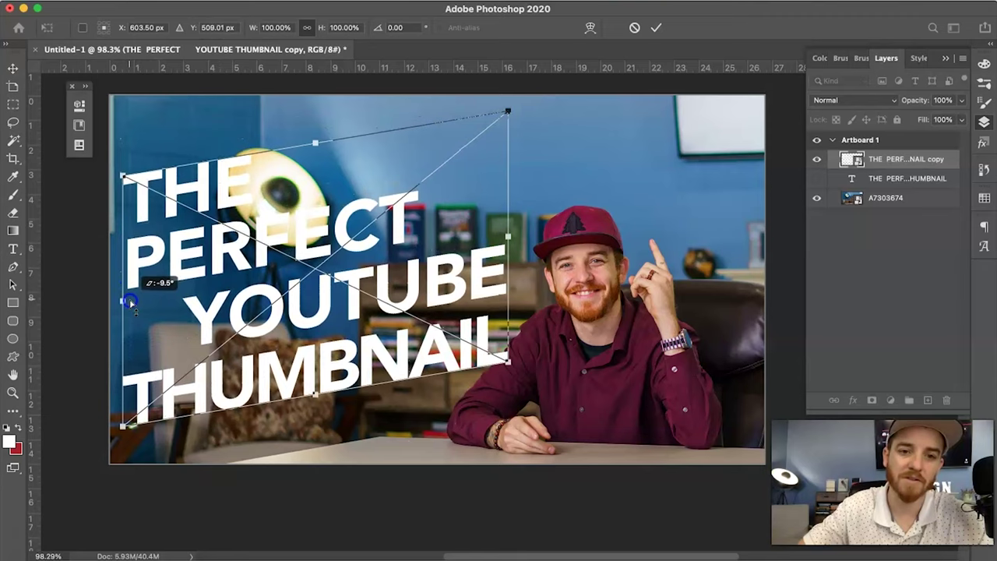
key("Return")
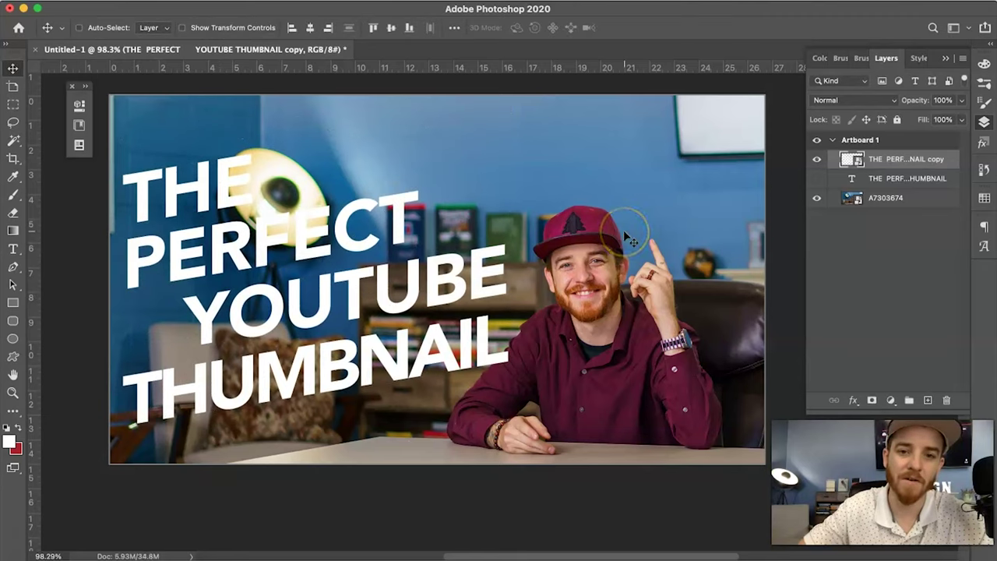
key("shift+Up")
key("shift+Up")
key("shift+Up")
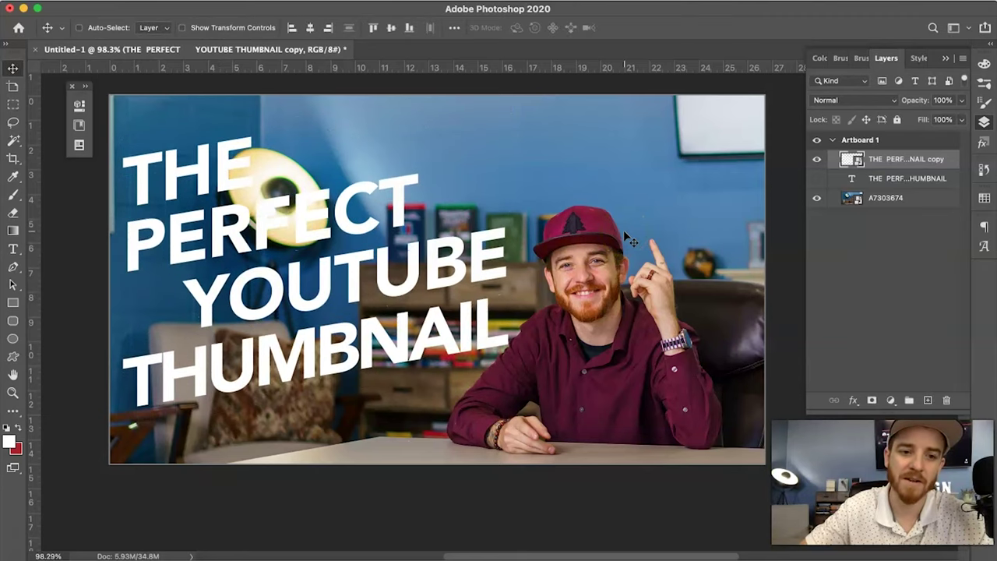
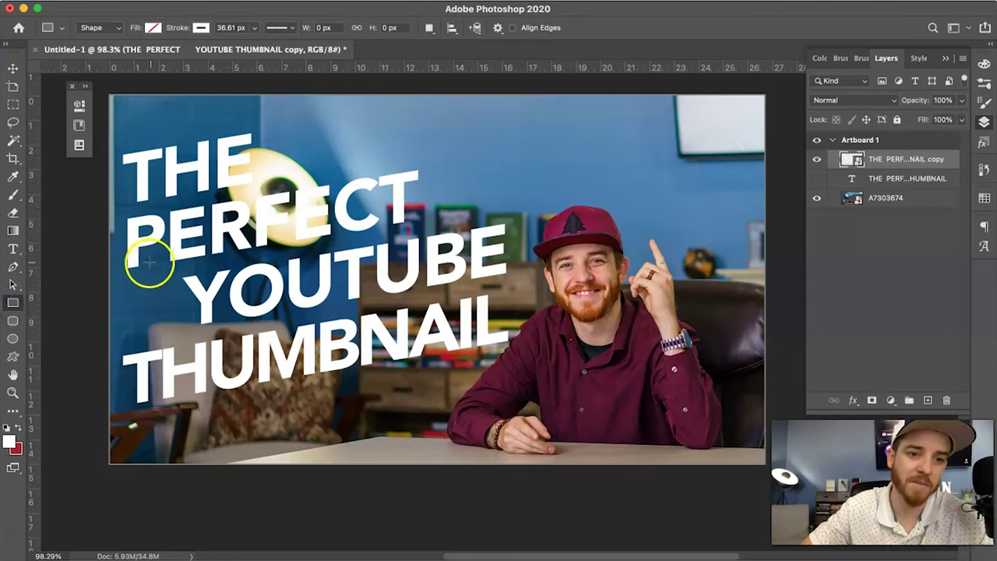
Keep the red a42027 as foreground color and draw a rectangle about 1012 x 170 px across the YOUTUBE line.
left_click(11, 442)
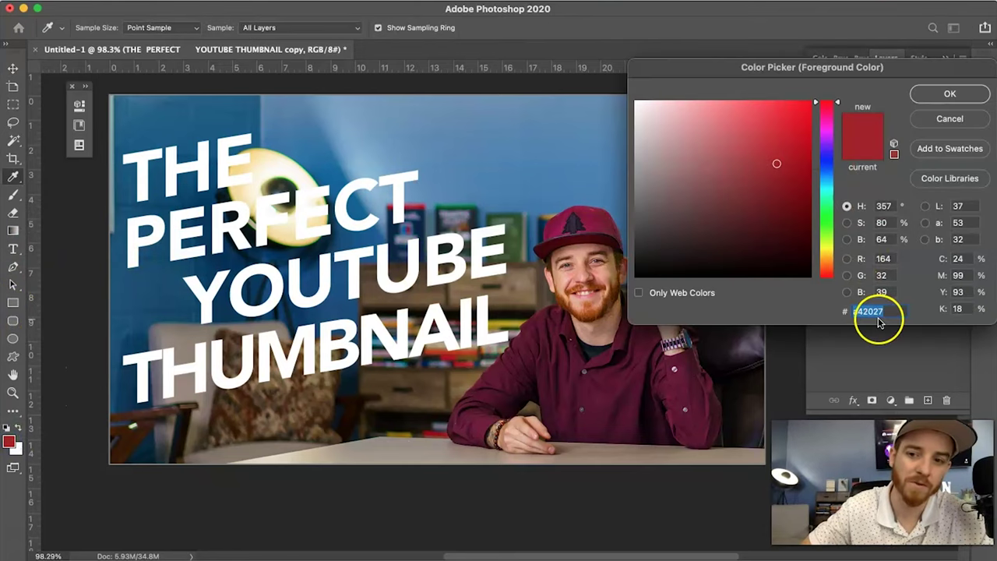
key("Return")
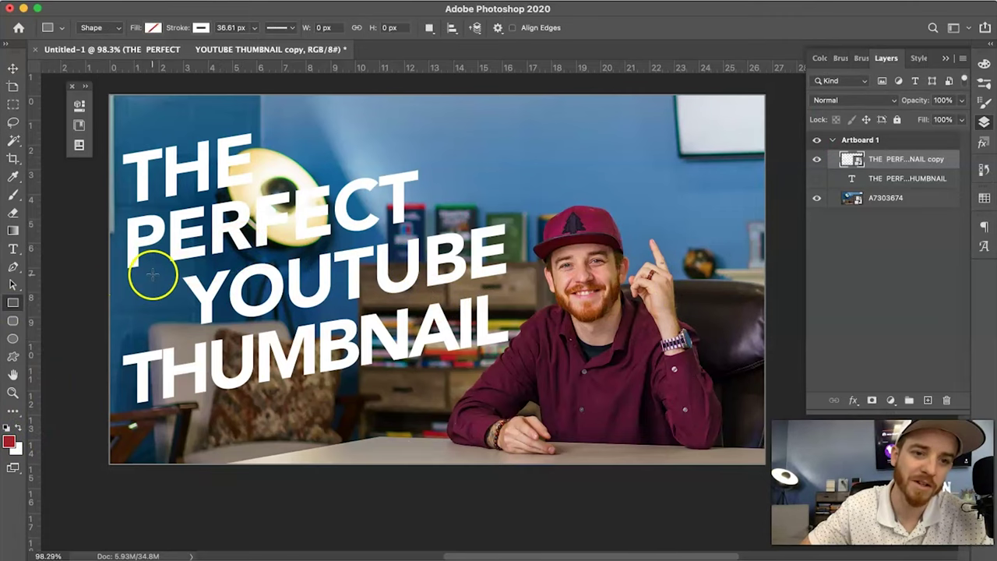
left_click_drag(346, 281, 516, 323)
Fill the rectangle with the recently used dark red and remove its stroke.
left_click(153, 28)
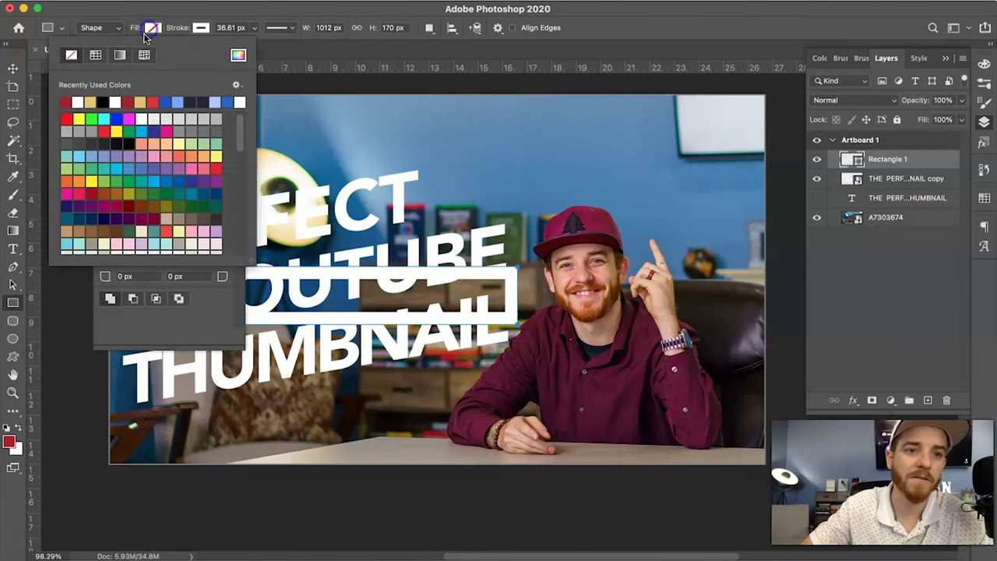
left_click(66, 101)
left_click(191, 30)
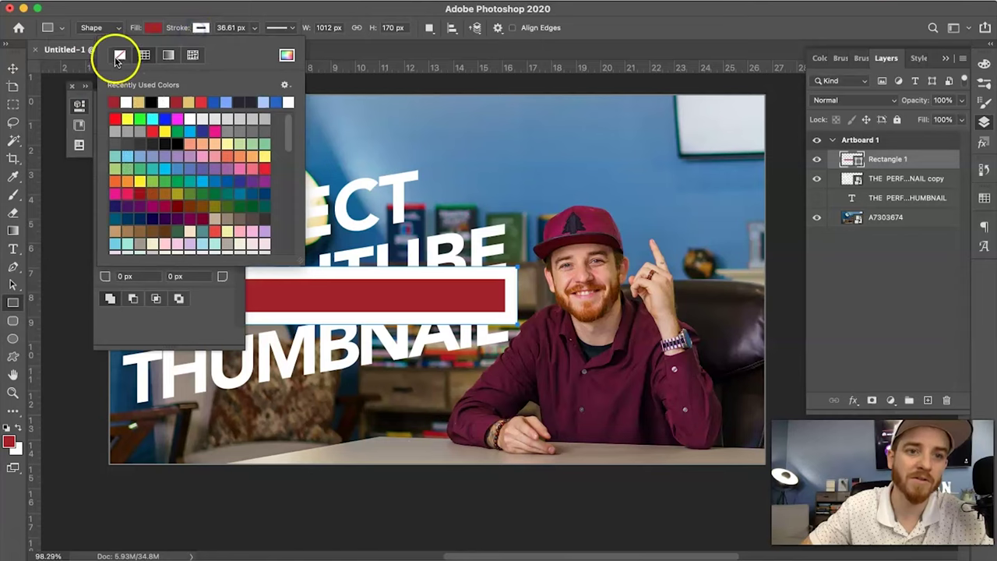
left_click(118, 56)
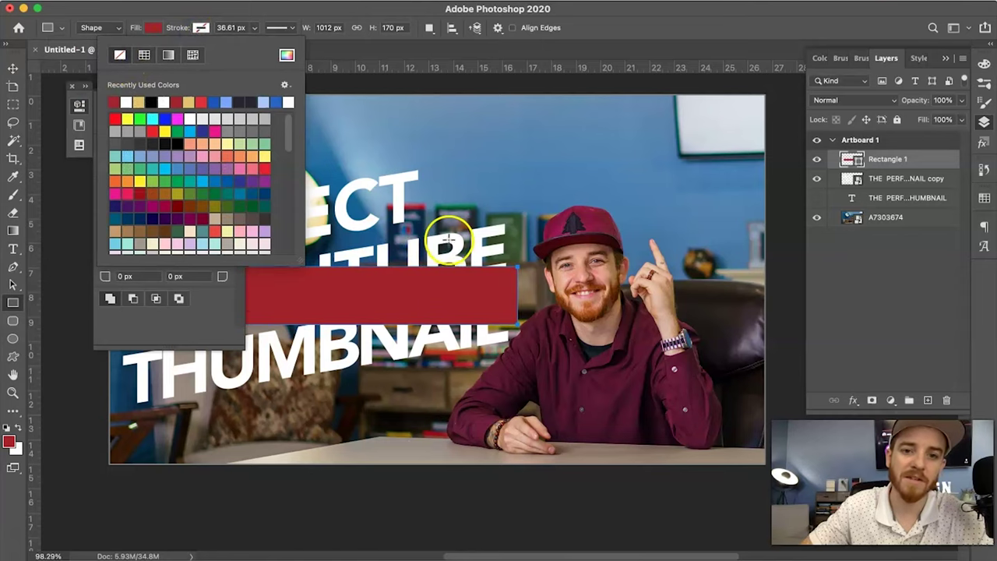
left_click(151, 329)
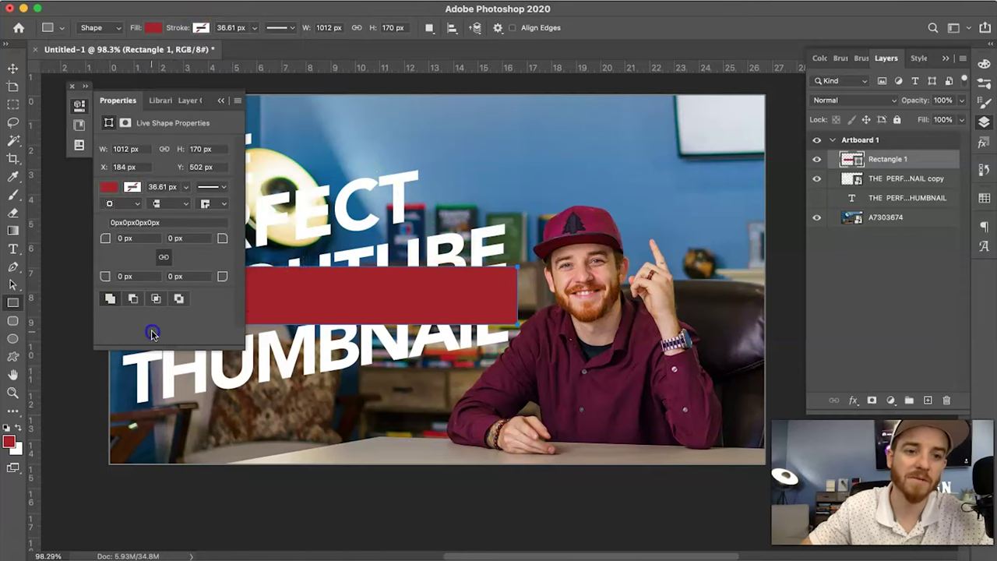
left_click(221, 101)
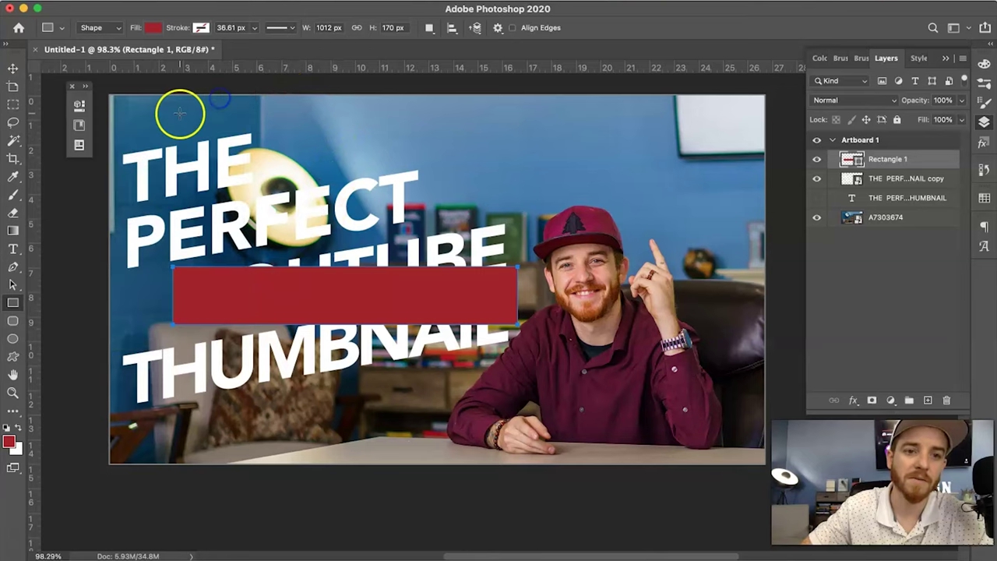
Skew the red rectangle vertically by about -9.9° as a regular path, and move its layer below the slanted headline.
key("ctrl+t")
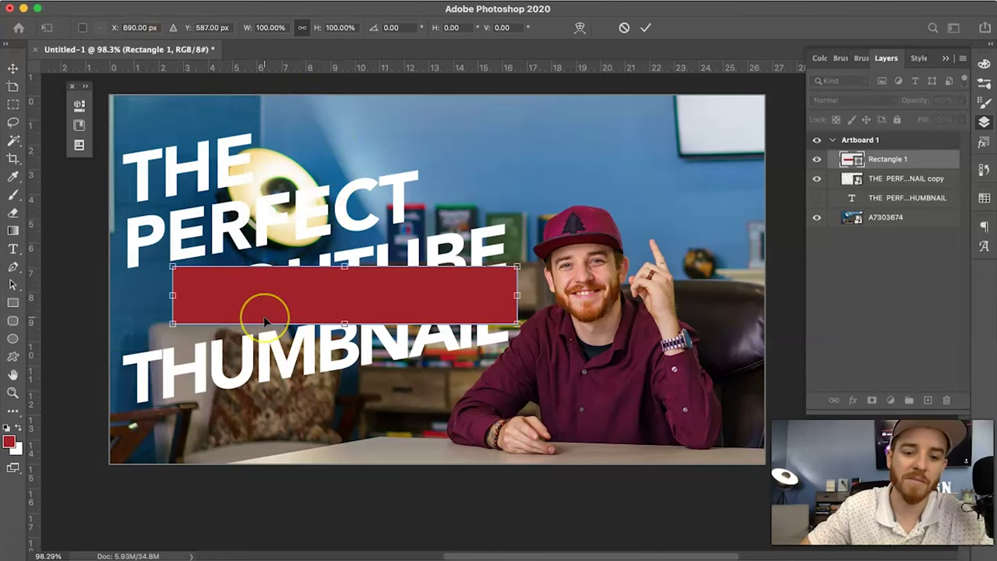
right_click(265, 321)
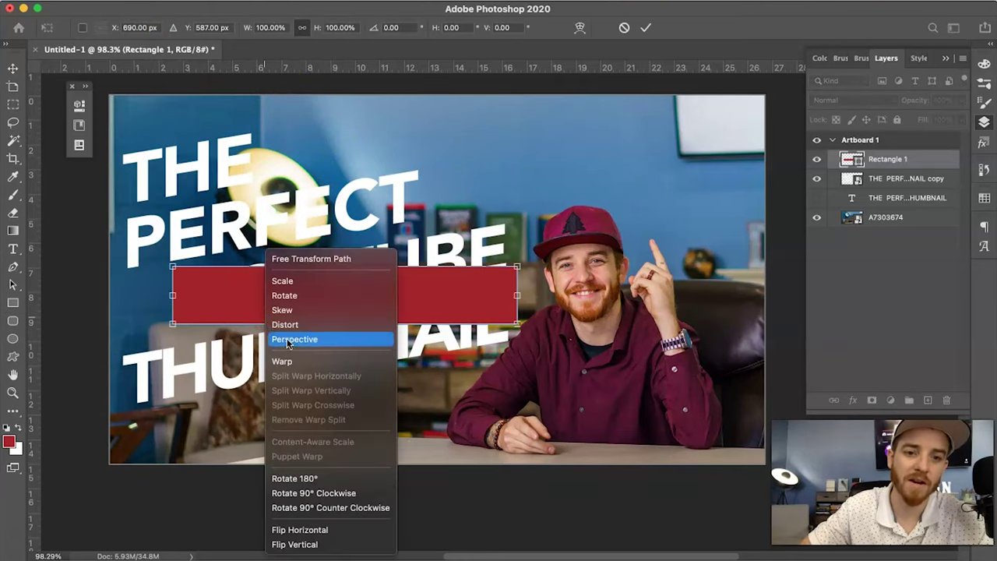
left_click(290, 337)
left_click_drag(517, 294, 518, 237)
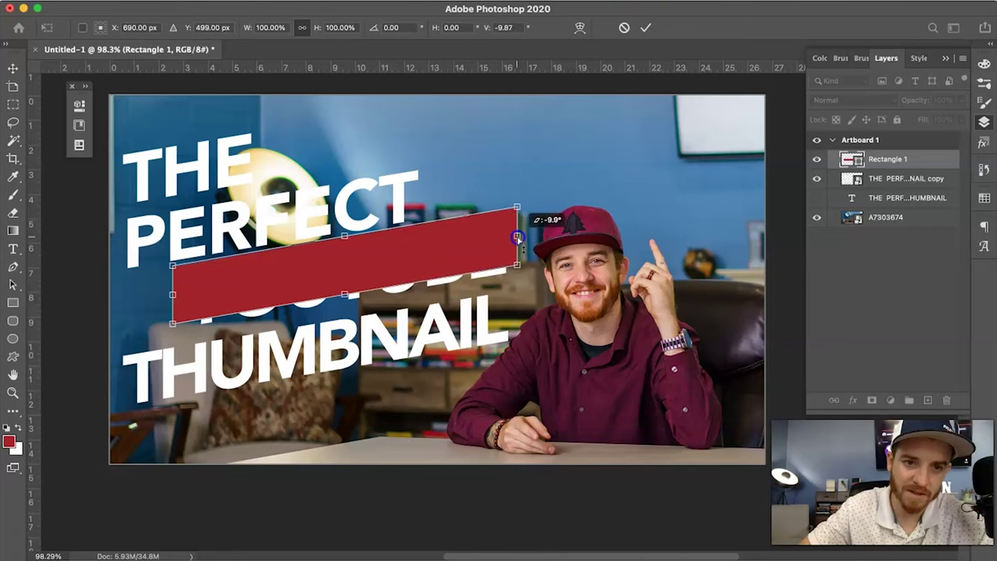
key("Return")
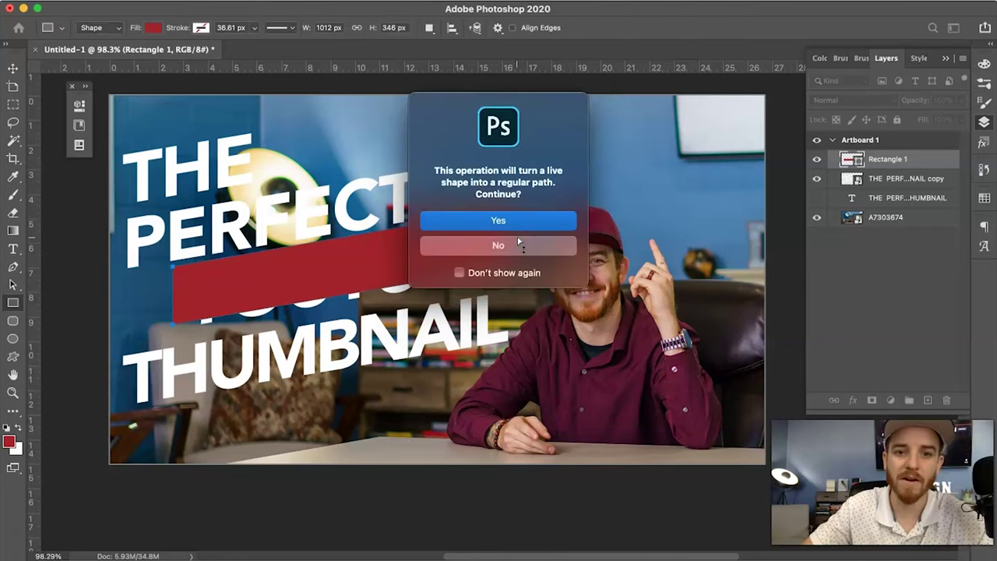
key("Return")
key("super+bracketleft")
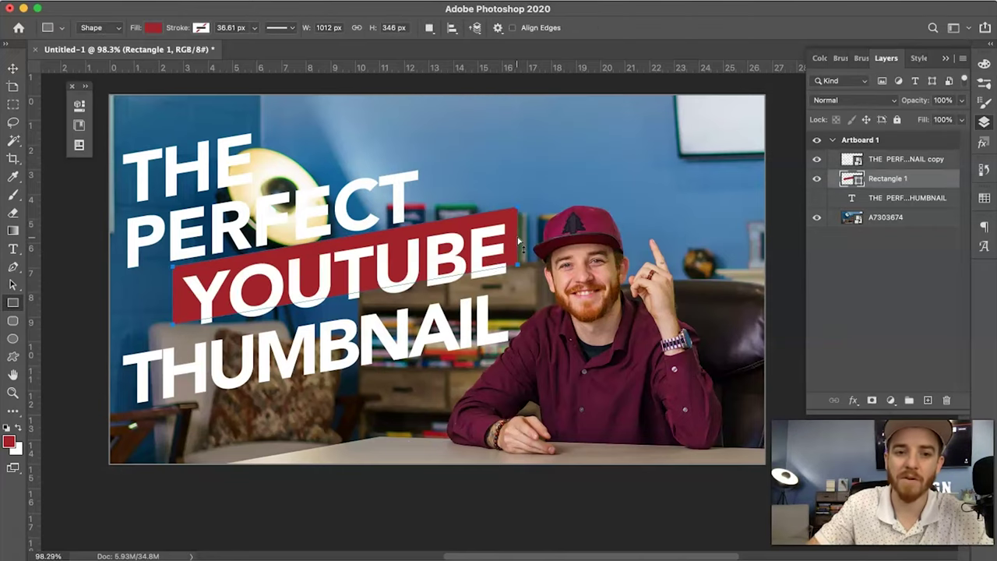
Fit the red bar around YOUTUBE by scaling it to about 98% width and 108% height.
key("v")
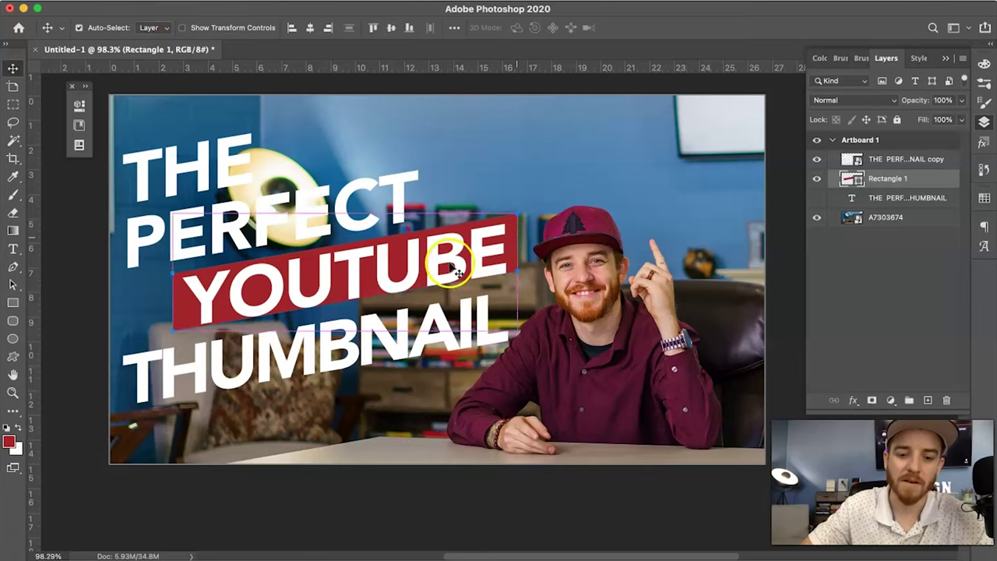
key("super+t")
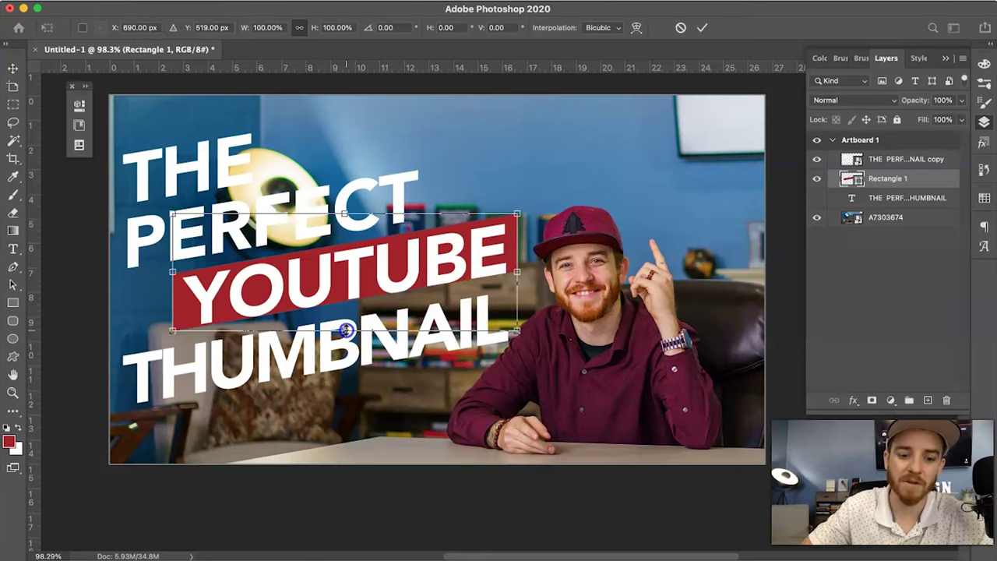
left_click_drag(345, 330, 348, 337)
mouse_move(483, 262)
left_mouse_down()
mouse_move(499, 251)
mouse_move(467, 263)
left_mouse_up()
left_click_drag(139, 279, 176, 279)
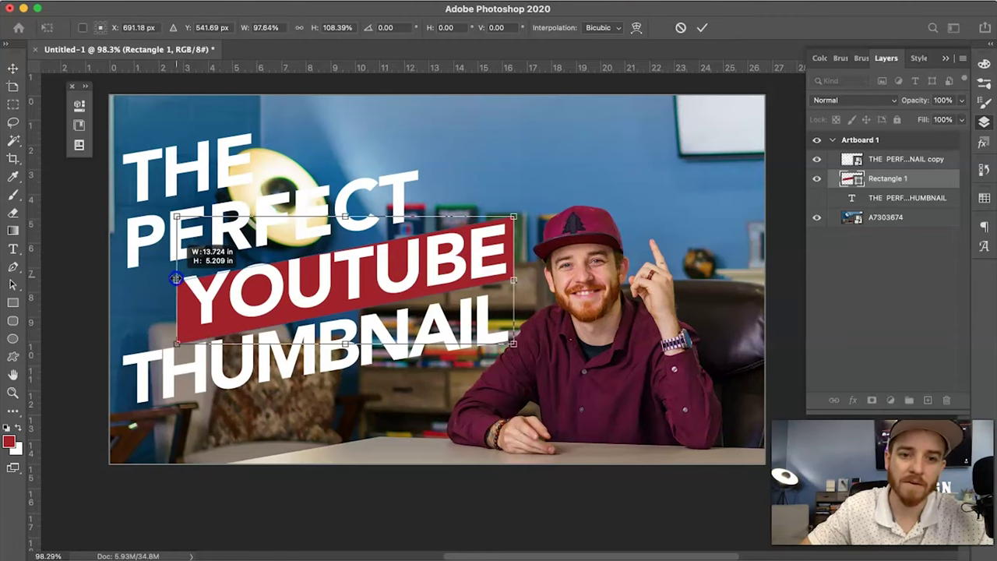
Skew the red bar vertically by about 1.5° to match the slant of the YOUTUBE line, and commit the transform.
right_click(183, 251)
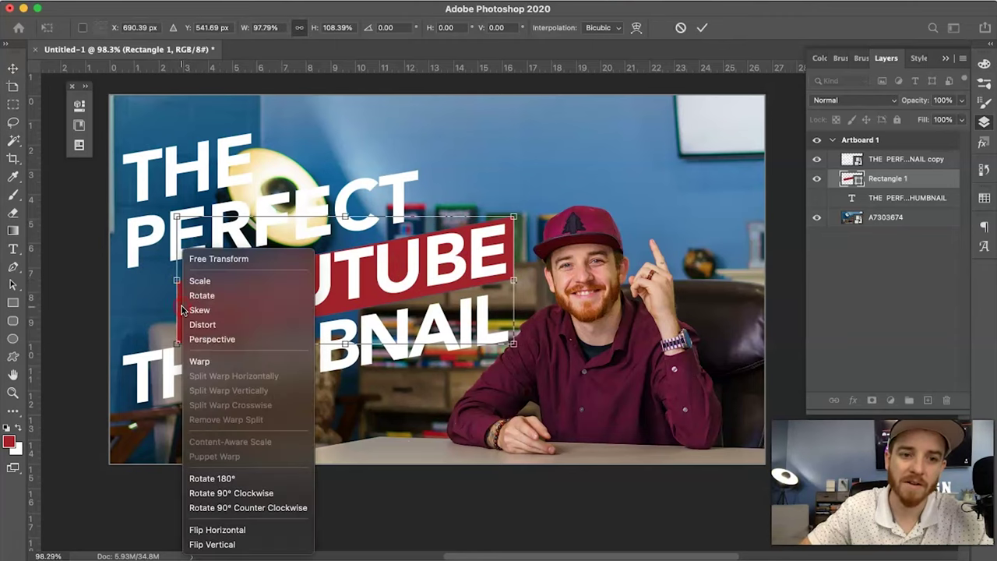
left_click(211, 339)
left_click_drag(178, 278, 177, 271)
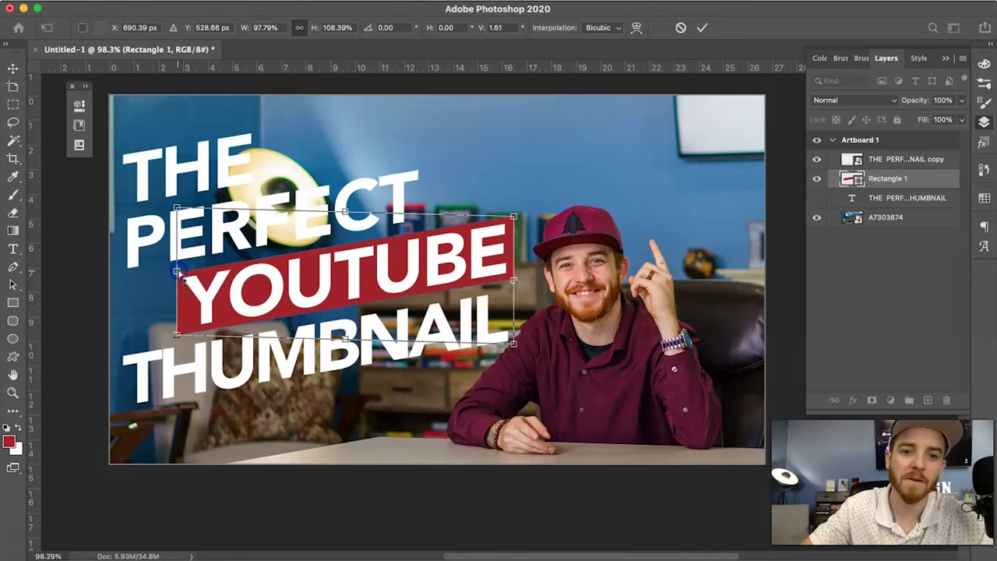
key("Return")
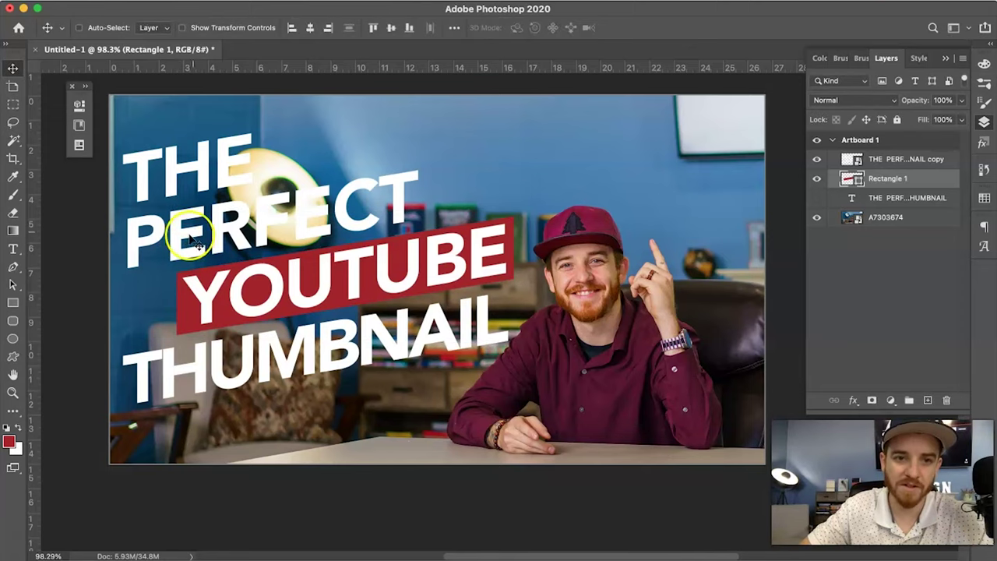
Add a drop shadow effect to the slanted headline smart object.
double_click(955, 198)
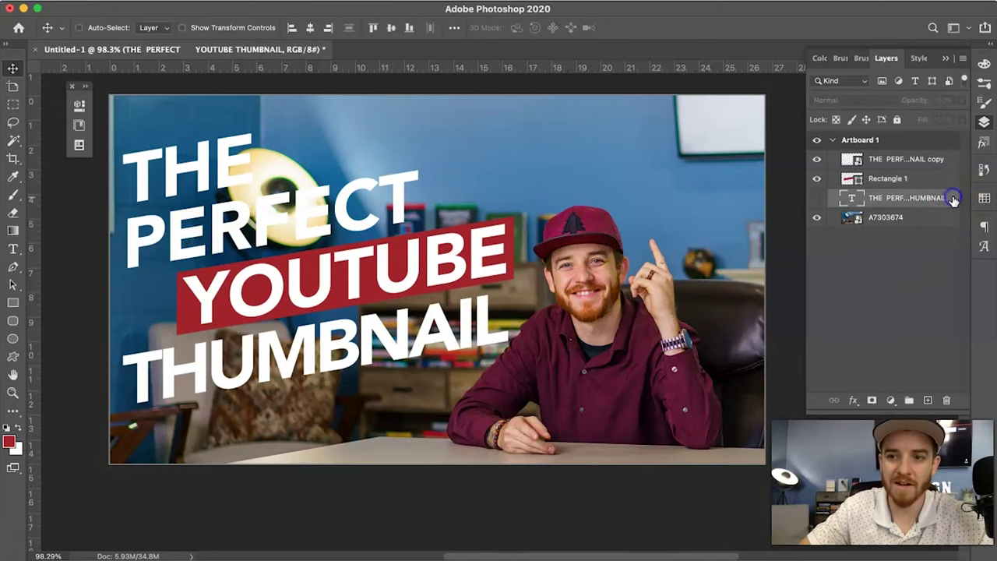
left_click(945, 159)
key("ctrl+j")
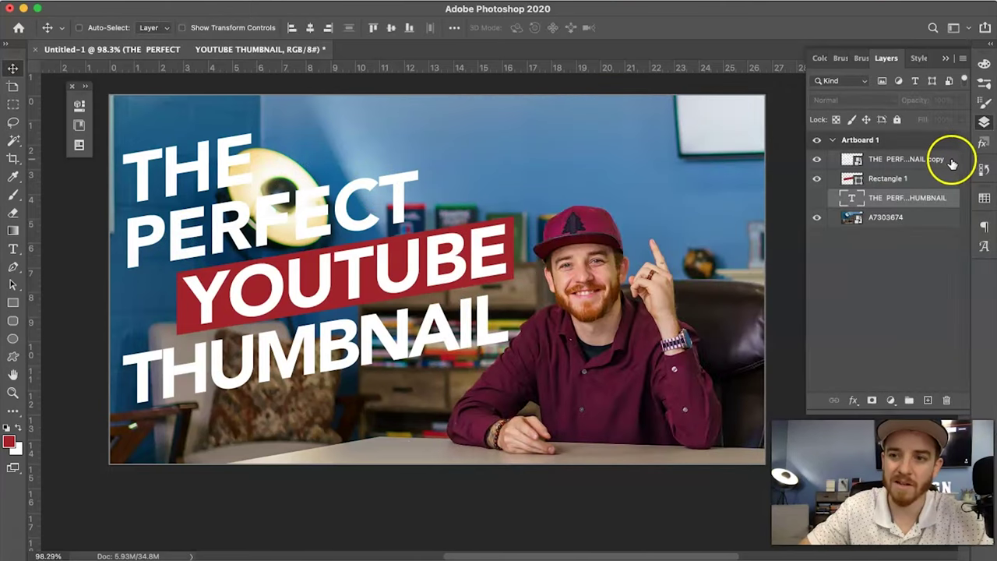
double_click(953, 160)
left_click(503, 367)
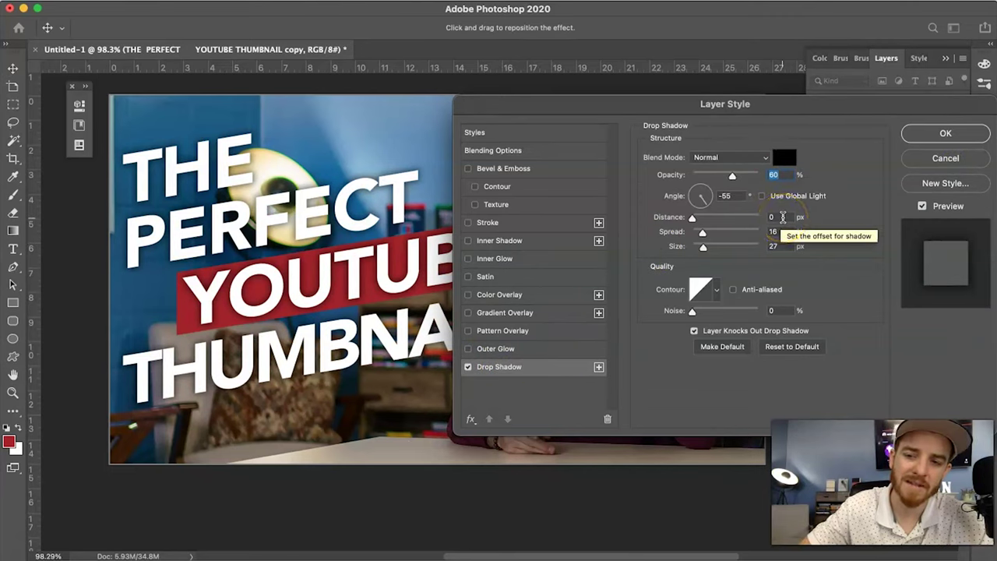
Set the drop shadow angle to 123° and, after trying larger offsets, its distance to 0 px.
double_click(777, 229)
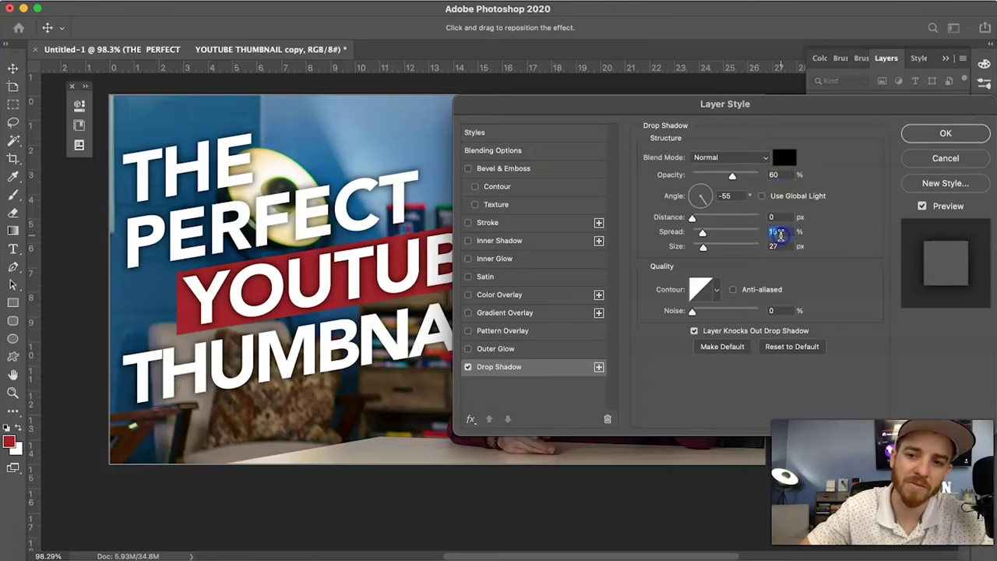
left_click_drag(693, 218, 719, 219)
left_click(700, 201)
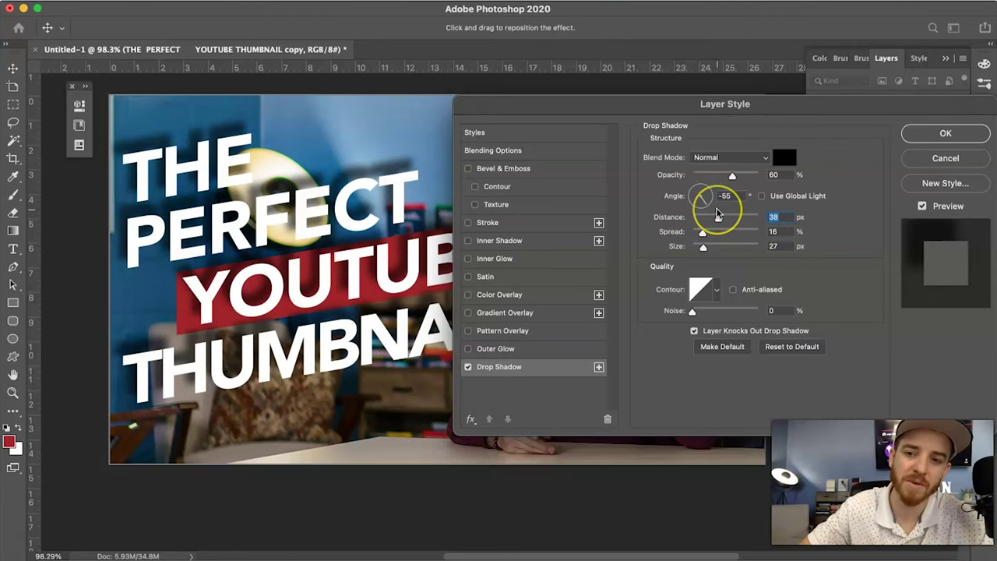
type("0")
left_click(699, 197)
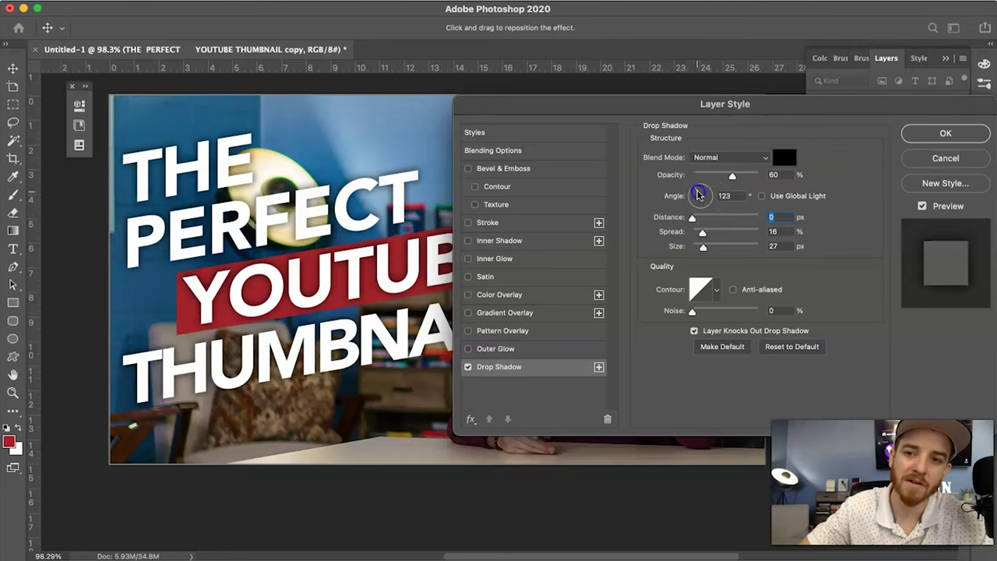
left_click(700, 219)
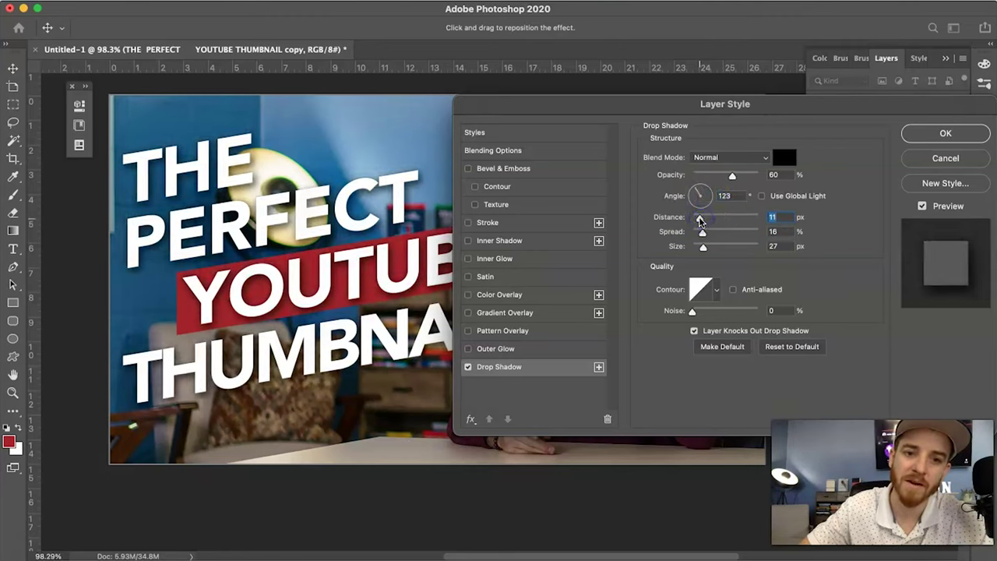
left_click_drag(700, 220, 694, 220)
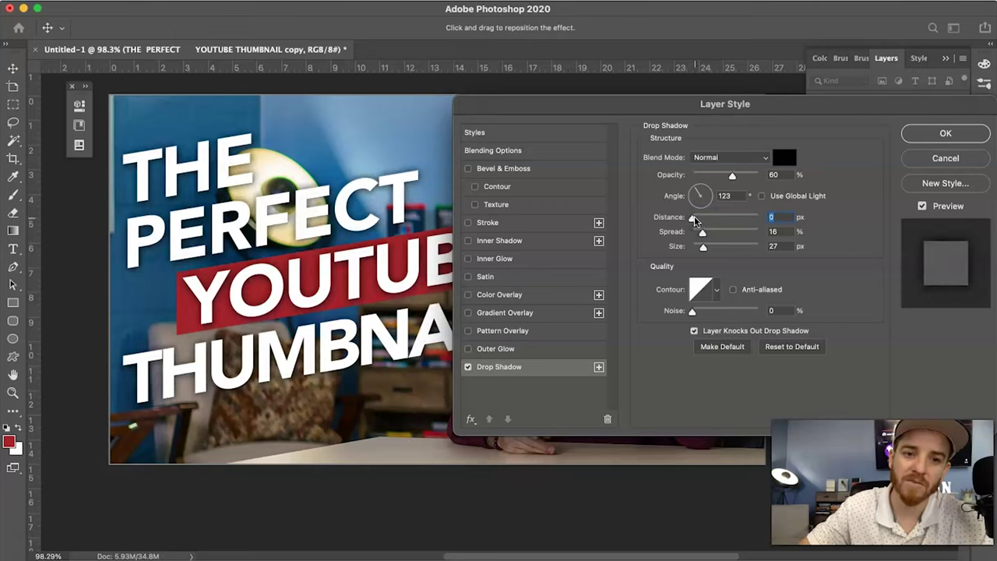
Lower the headline's drop shadow opacity to 40% and apply the layer style.
left_click_drag(732, 177, 725, 176)
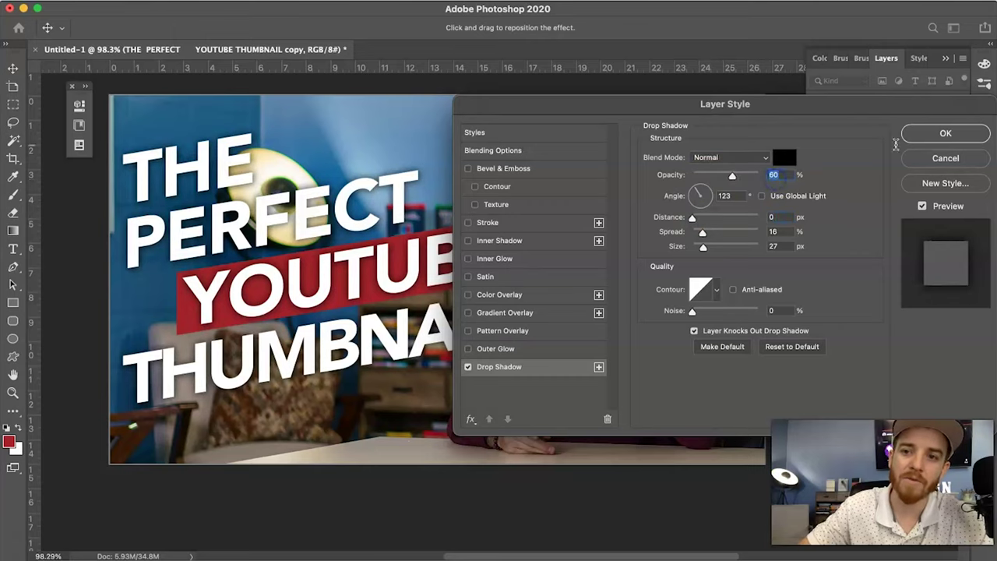
key("shift+Down")
key("shift+Down")
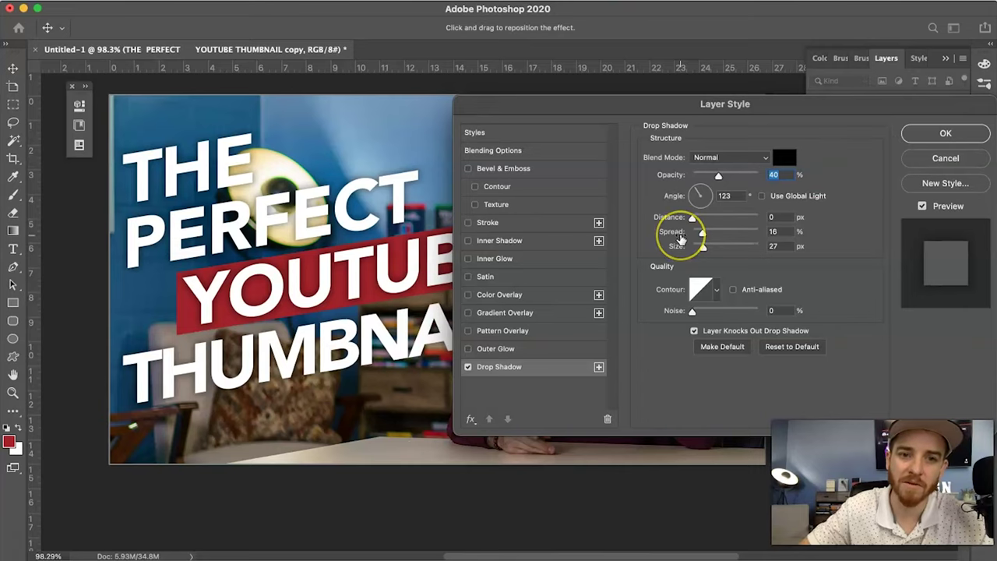
key("Return")
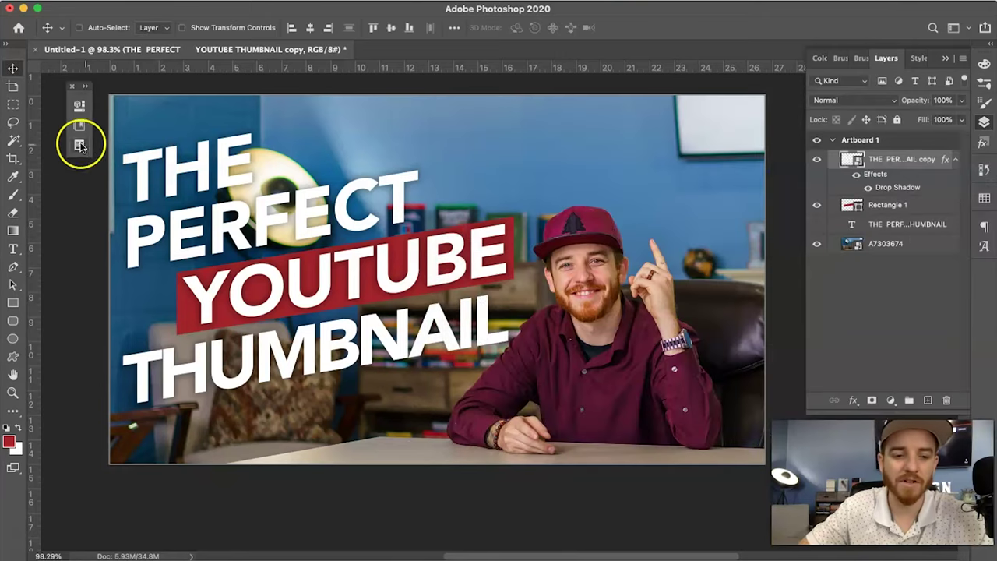
Open the recent file youtube-shorts-thumbnail.psd to check its contents, and close it again.
left_click(88, 2)
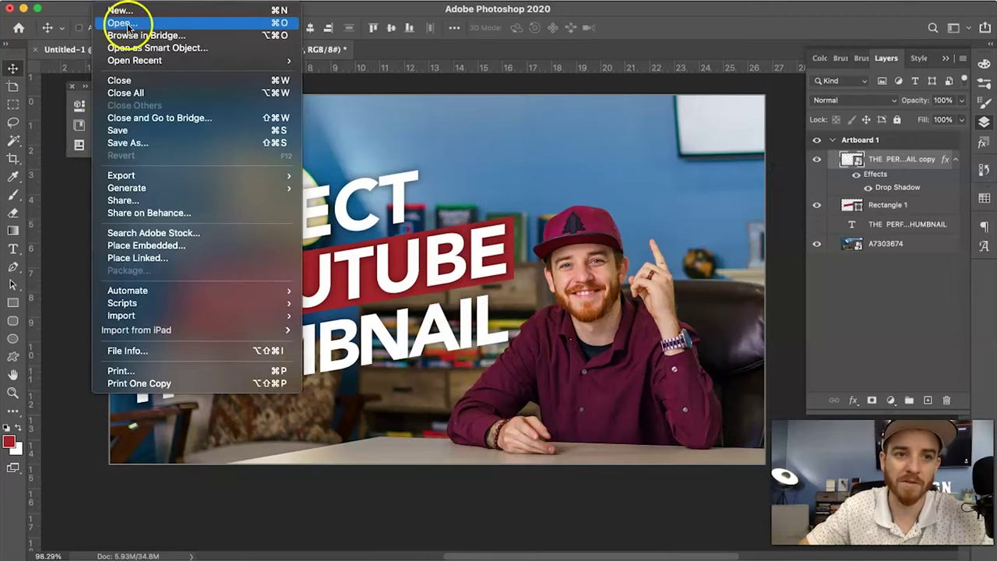
mouse_move(245, 60)
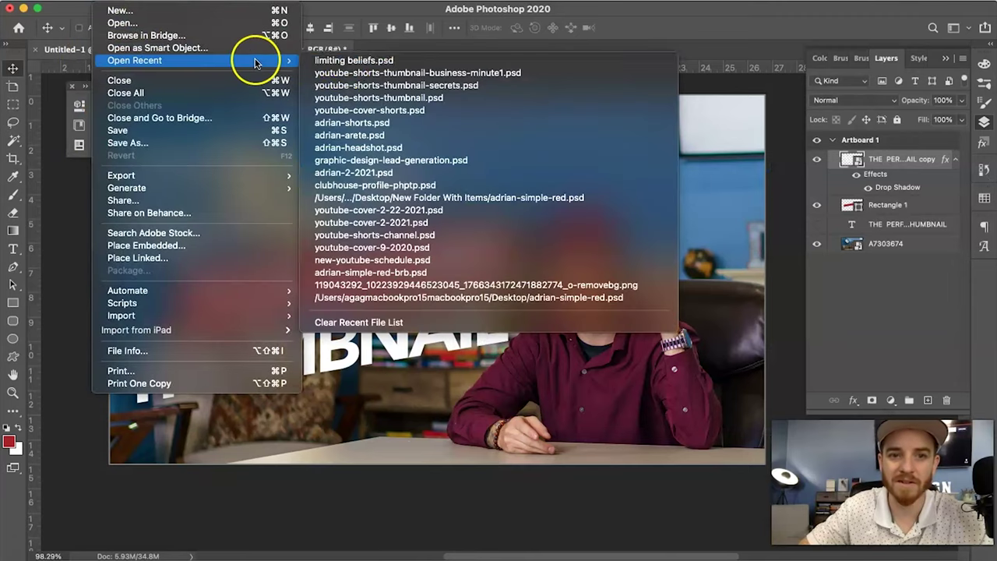
left_click(355, 98)
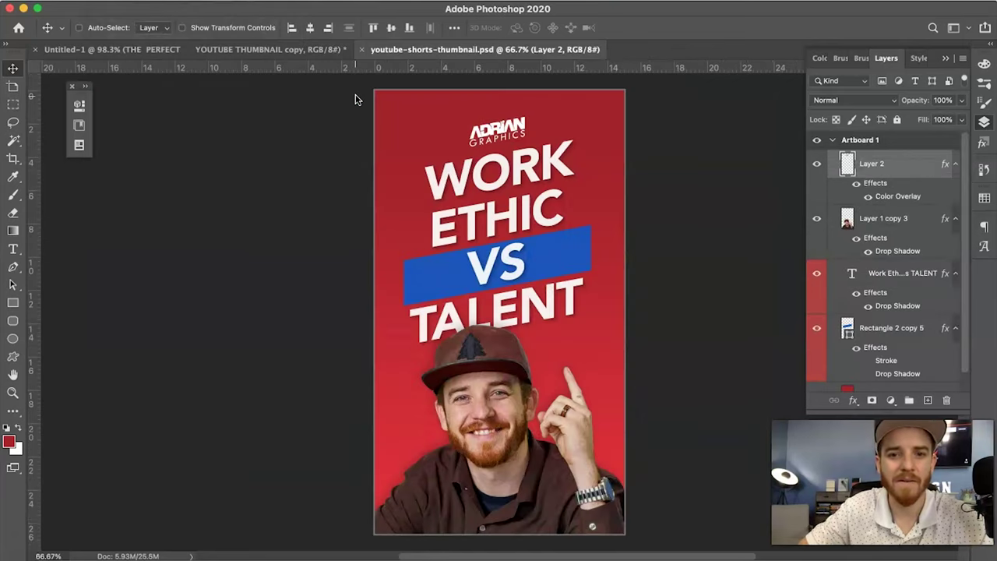
left_click(361, 50)
Check the recent files list and look through the Downloads folder for a file to open.
left_click(129, 3)
mouse_move(279, 60)
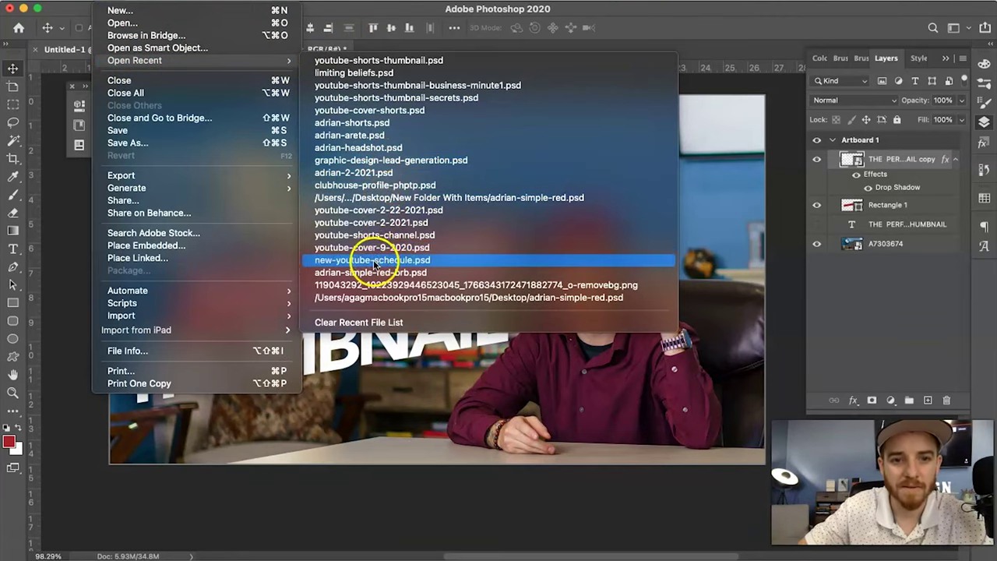
left_click(137, 26)
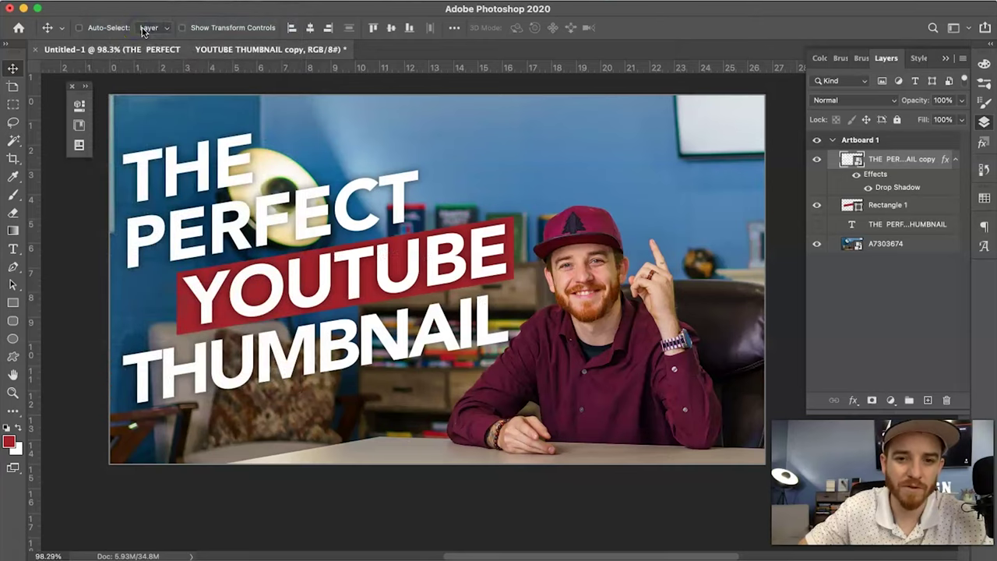
scroll(448, 272, "down", 10)
scroll(452, 277, "down", 15)
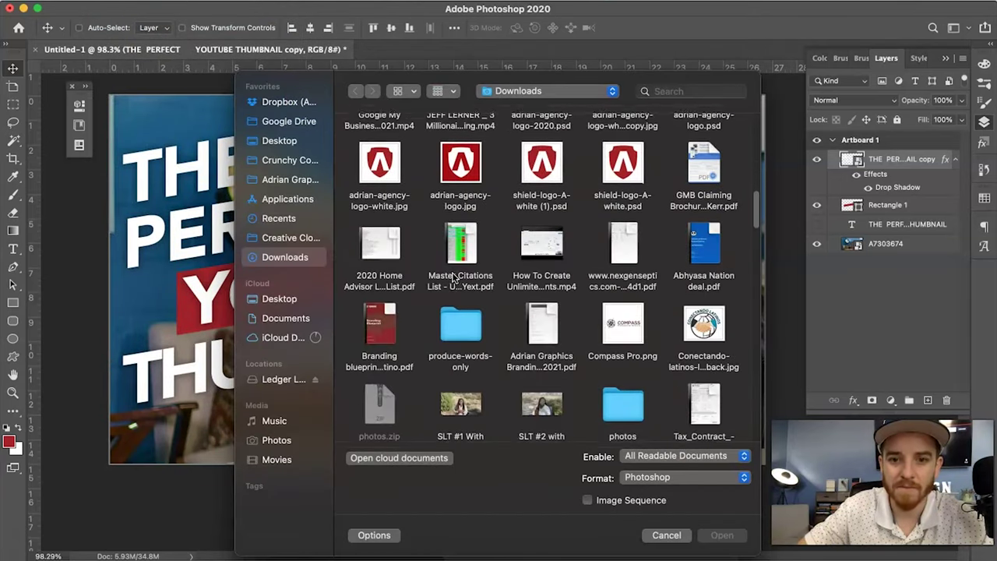
scroll(454, 277, "down", 15)
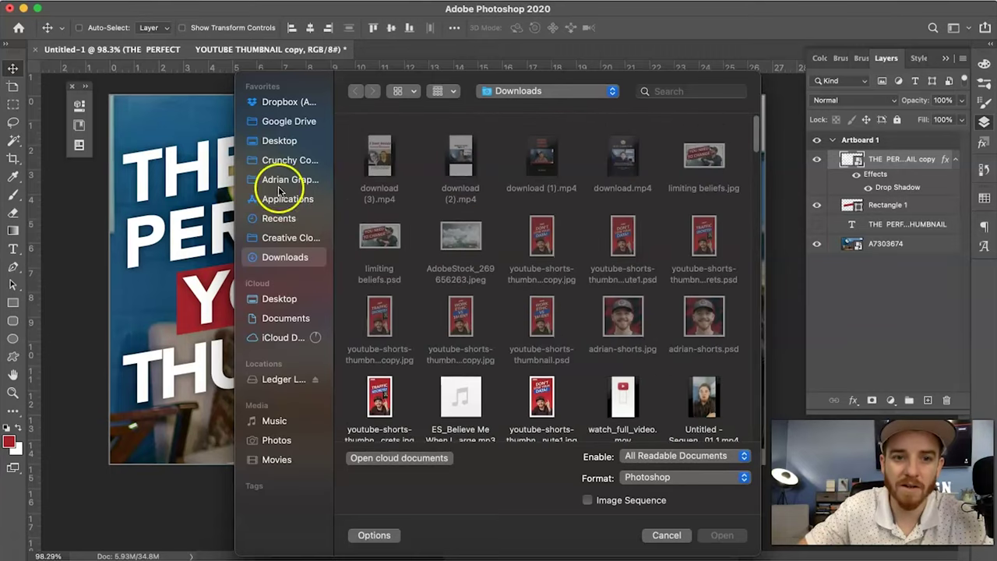
Look through the Shorts and 2020 Files folders for a file to open, and leave without opening anything.
left_click(514, 88)
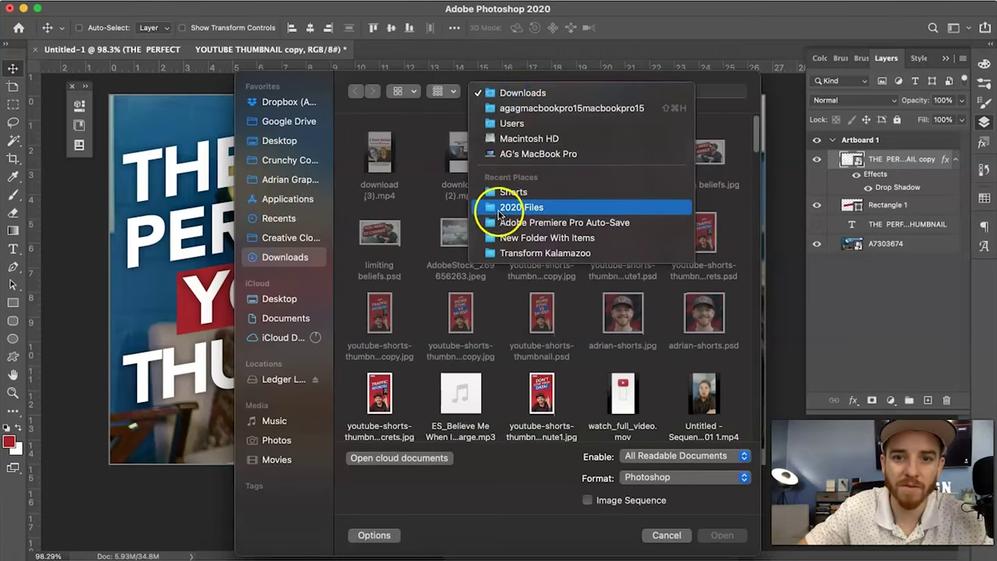
left_click(498, 194)
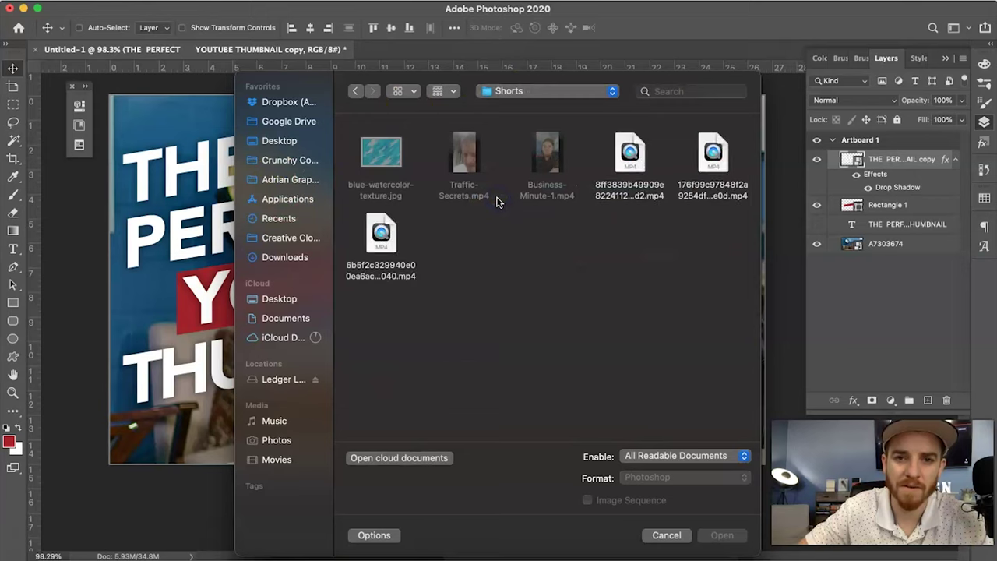
left_click(502, 112)
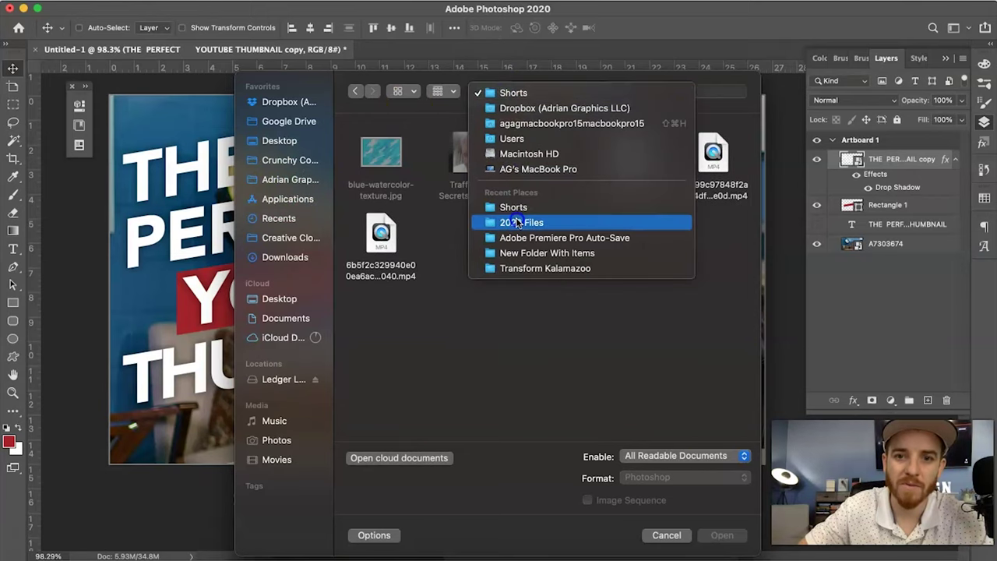
left_click(517, 223)
scroll(468, 234, "down", 2)
scroll(467, 243, "down", 5)
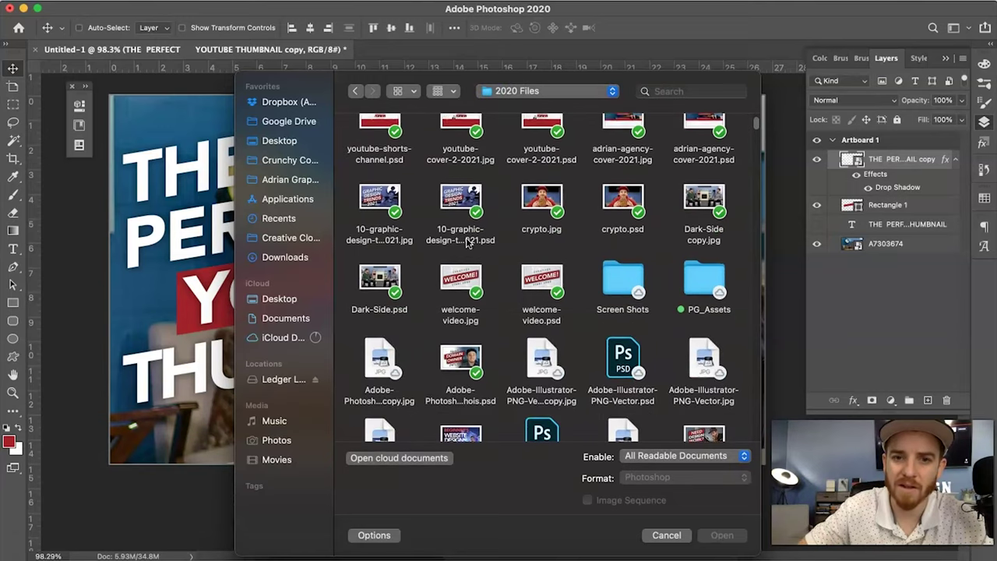
scroll(468, 243, "down", 10)
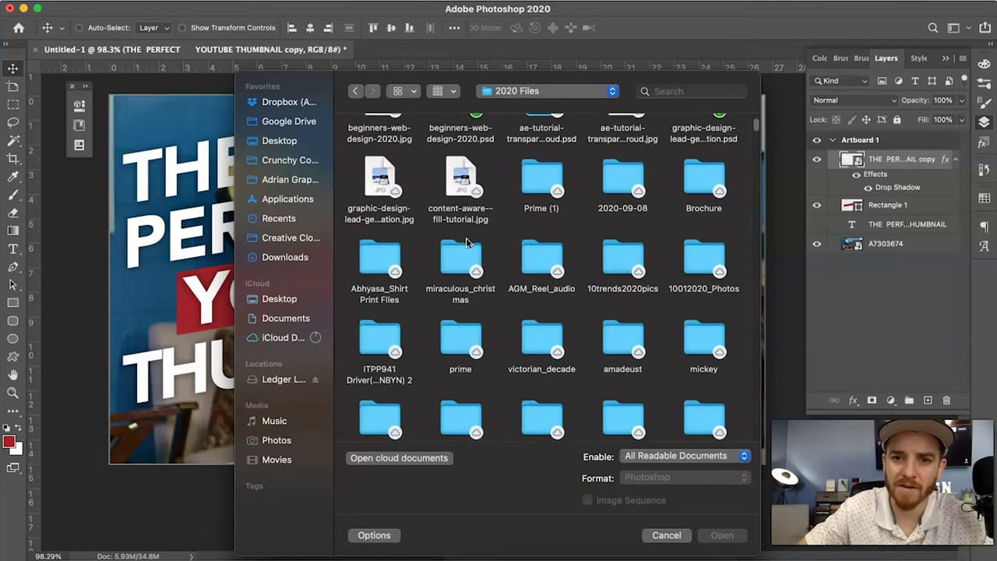
scroll(468, 243, "down", 10)
key("Escape")
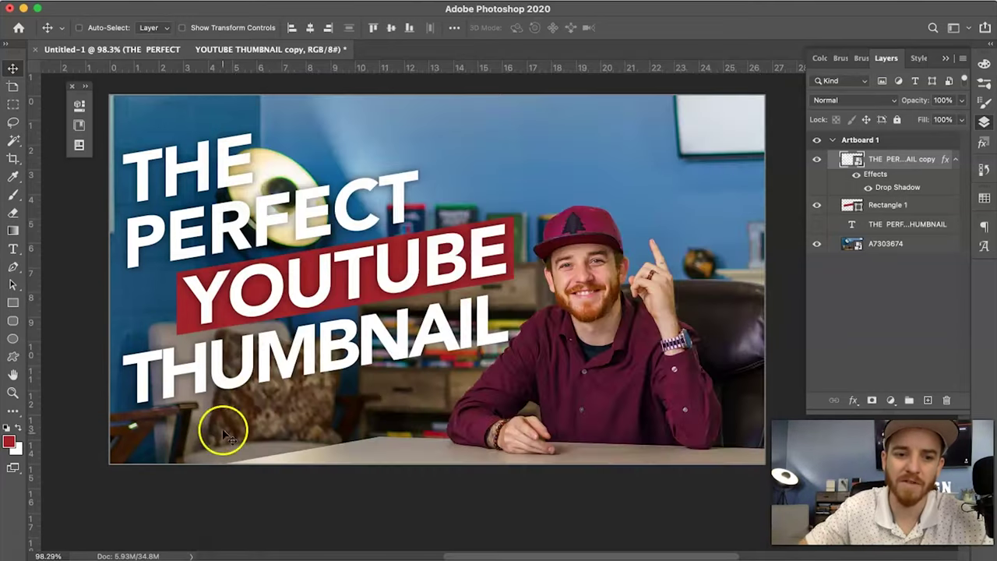
Switch to Chrome and load google.com in a new tab.
left_click(167, 555)
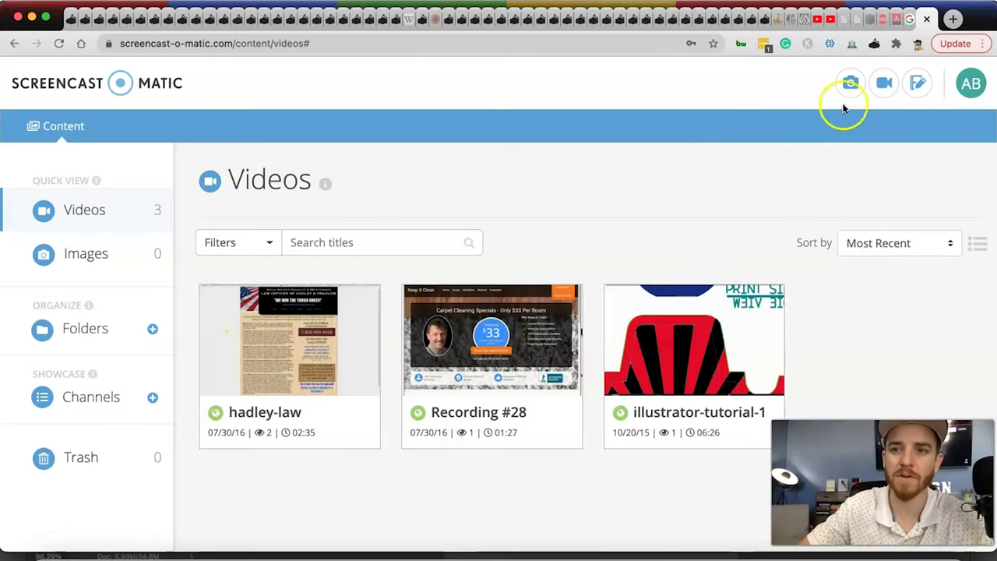
left_click(954, 17)
type("youtu")
key("Return")
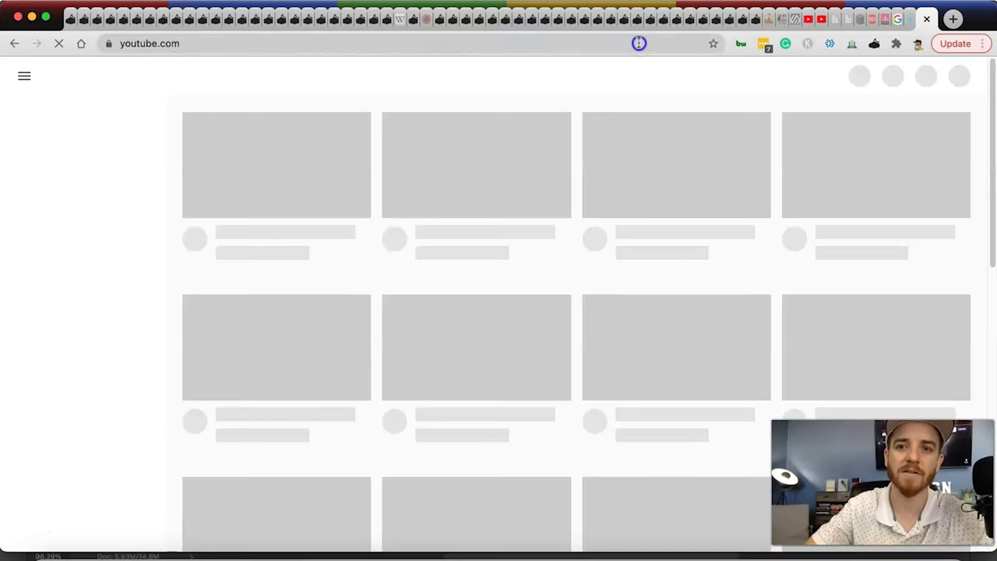
left_click(639, 43)
type("oo")
key("BackSpace")
key("BackSpace")
type("googl")
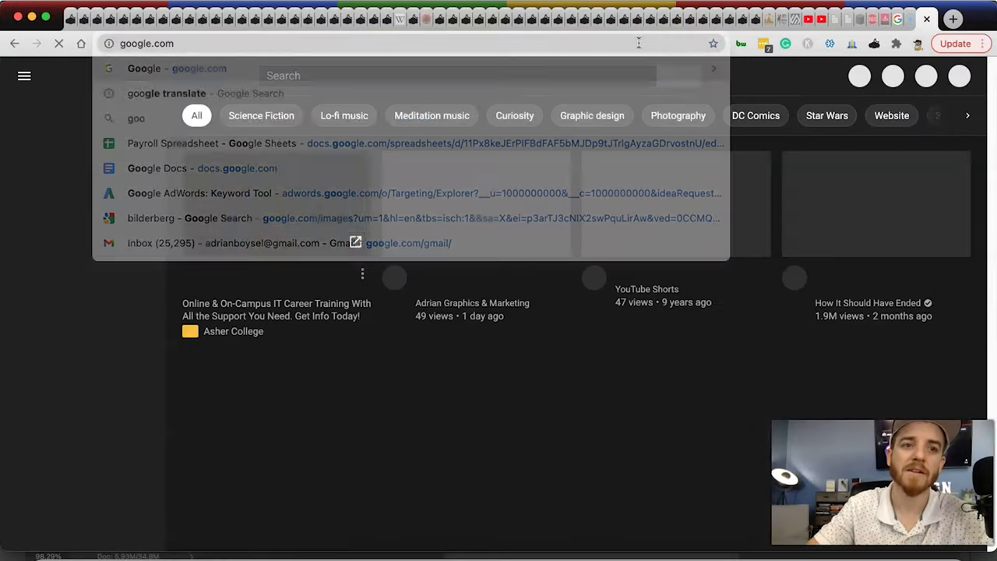
key("Return")
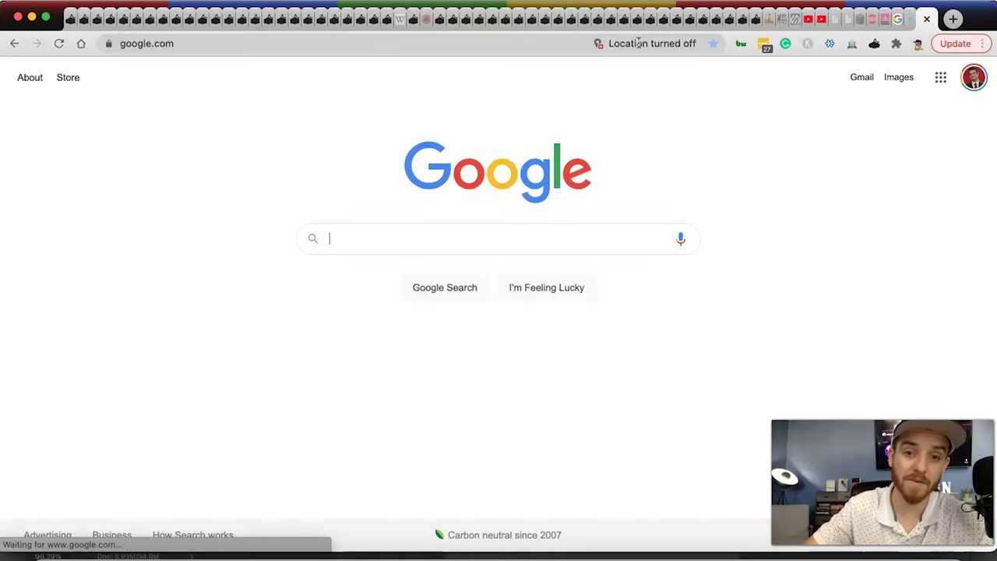
Search Google for "youtube logo" and show the image results.
left_click(379, 237)
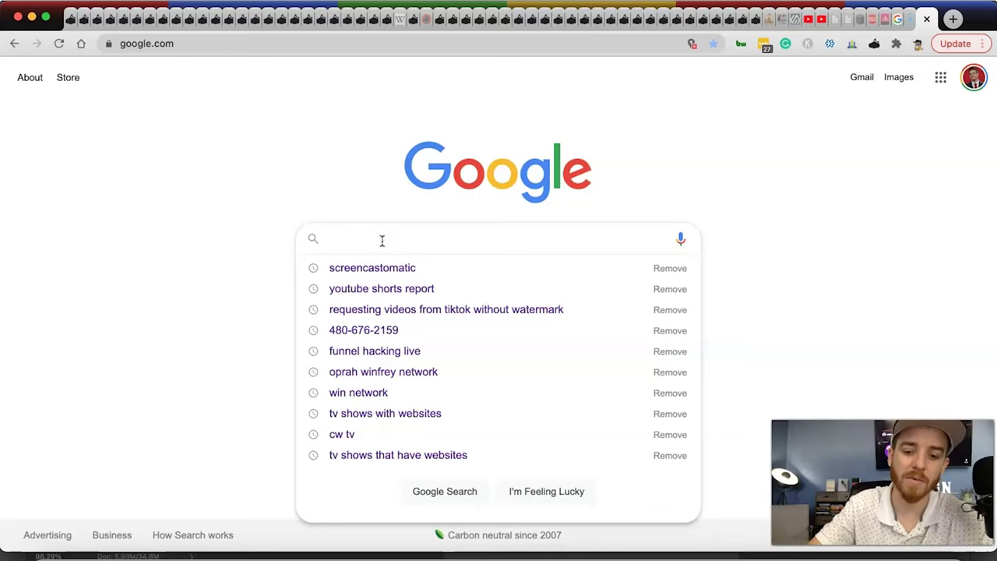
type("you")
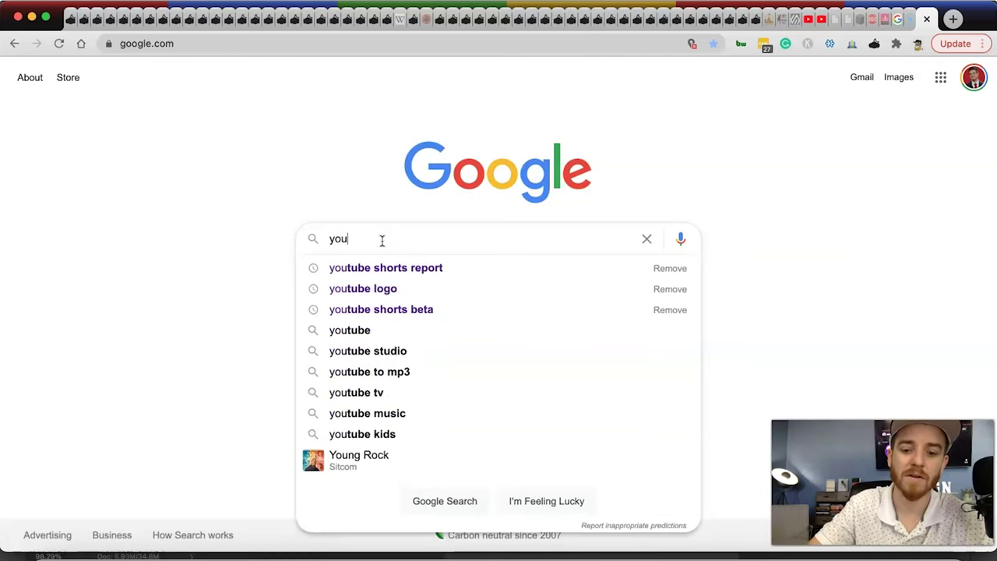
type("tube logo")
key("Return")
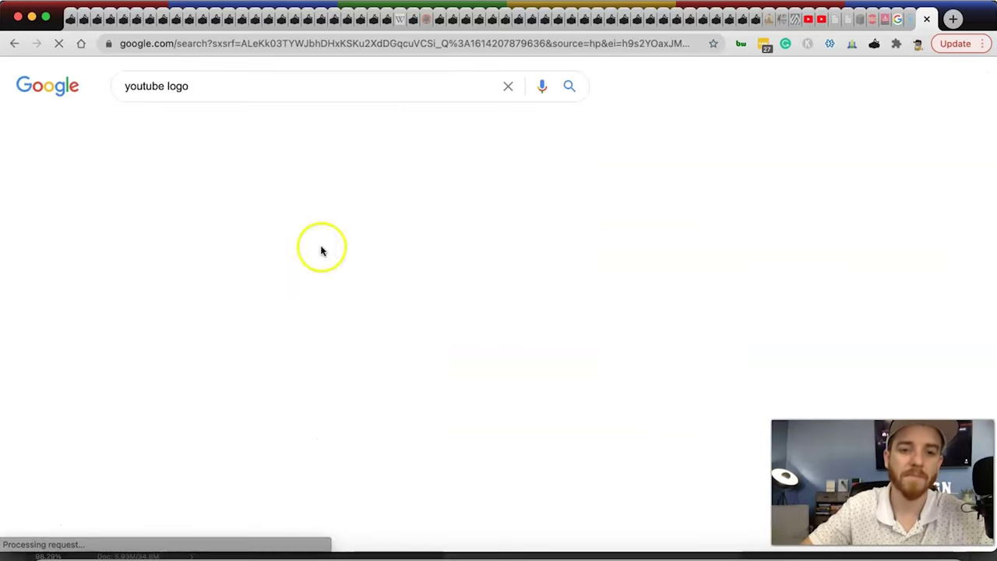
left_click(277, 278)
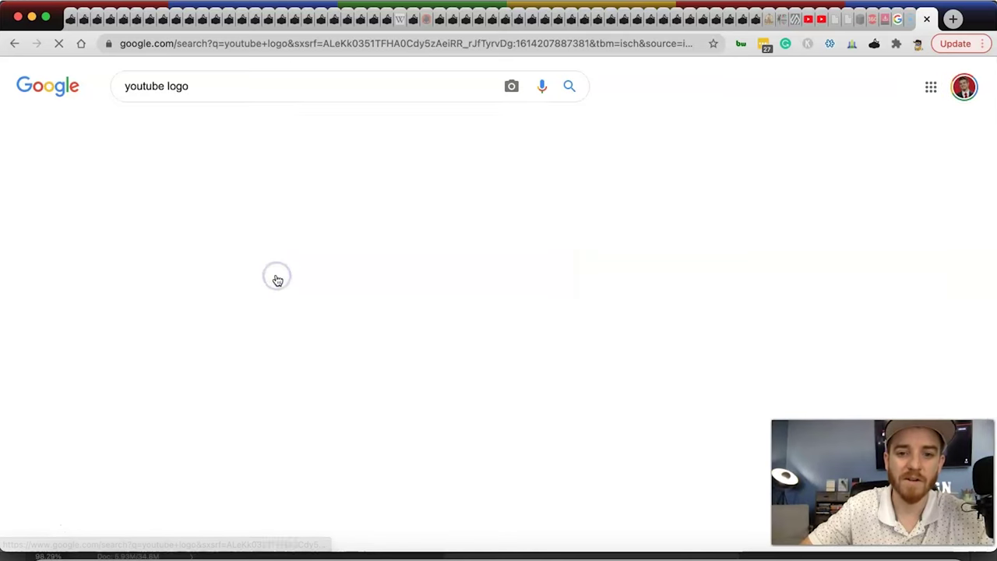
Open the red play-button logo from logos-world and copy the image.
left_click(151, 280)
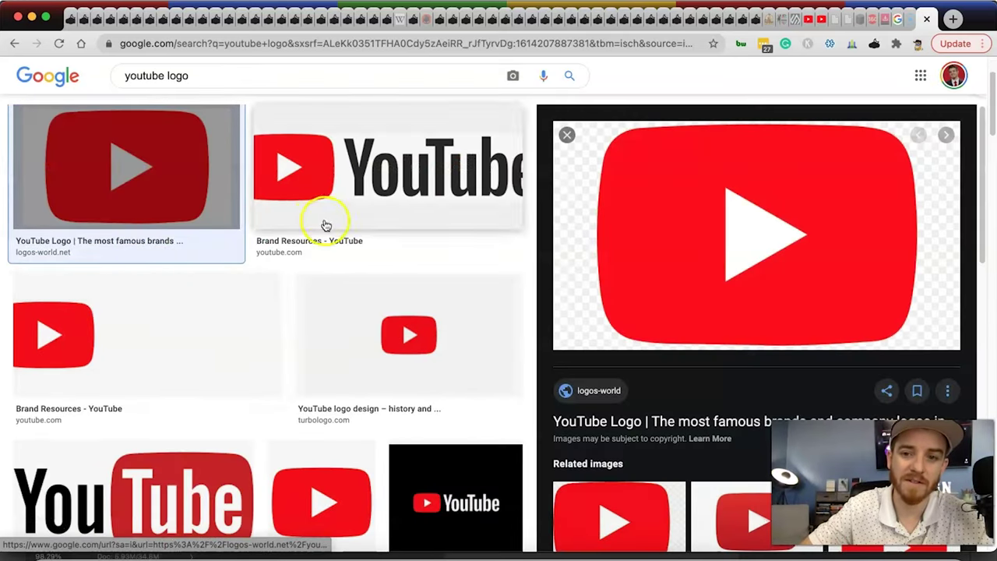
right_click(789, 262)
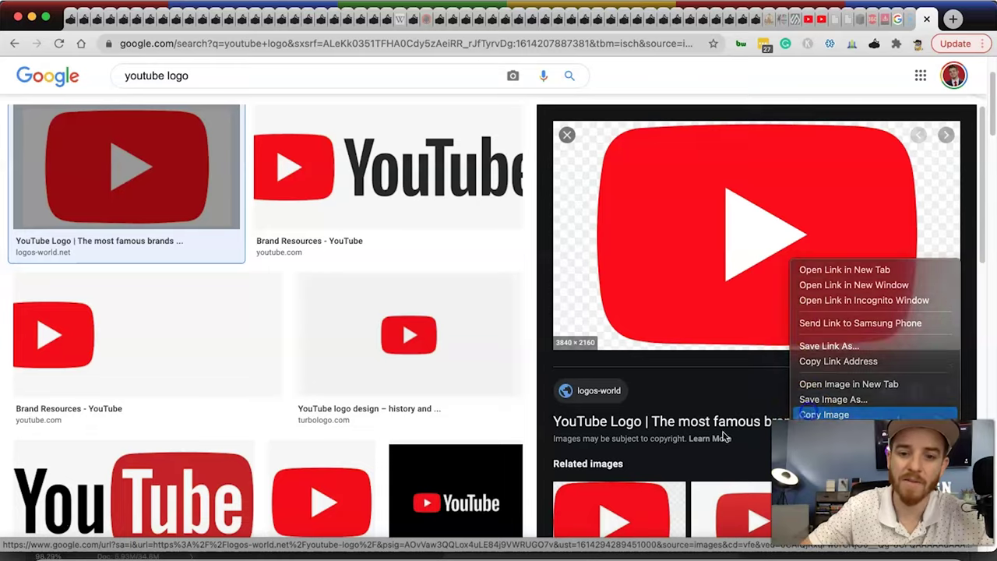
left_click(810, 415)
Switch back to Photoshop, paste the YouTube logo, and scale it down to sit just before the word YOUTUBE.
left_click(423, 552)
key("super+v")
key("super")
key("super+t")
left_click_drag(249, 100, 184, 318)
left_click_drag(343, 413, 179, 320)
key("Return")
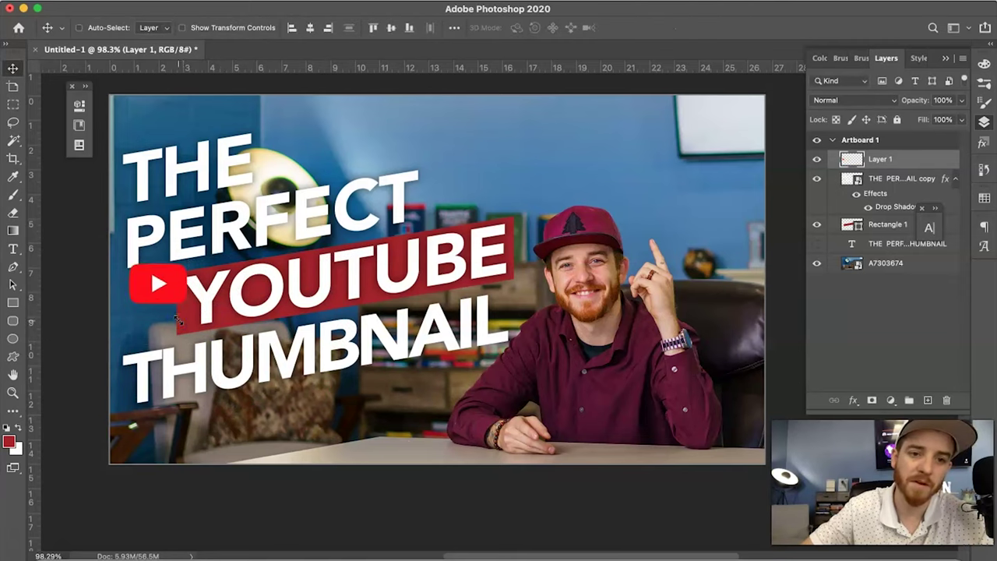
Move the YouTube logo down slightly and skew it vertically by about -8.9° to match the headline's slant.
left_click_drag(156, 267, 155, 288)
key("ctrl+t")
right_click(139, 304)
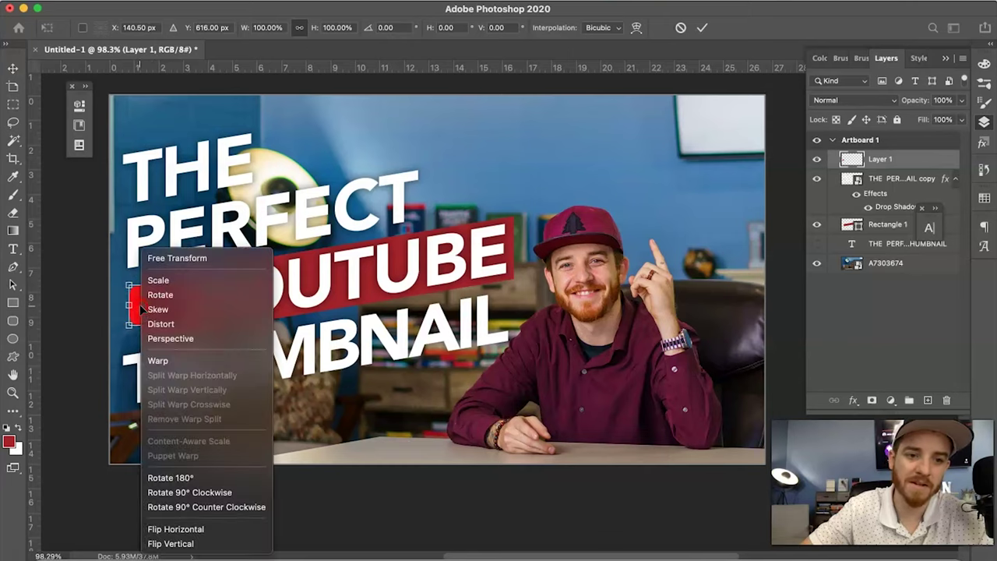
left_click(172, 334)
left_click_drag(187, 304, 184, 294)
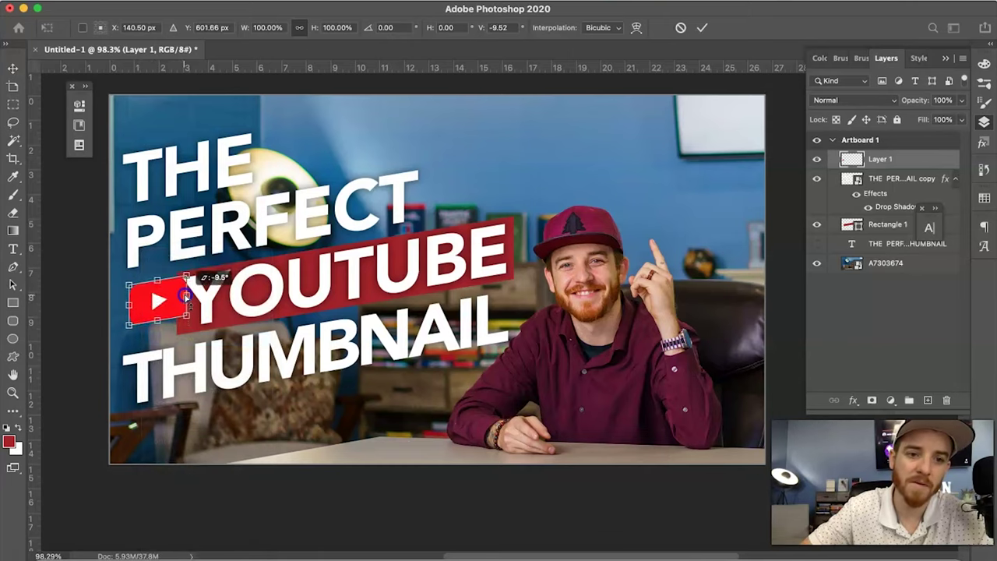
left_click_drag(185, 296, 186, 298)
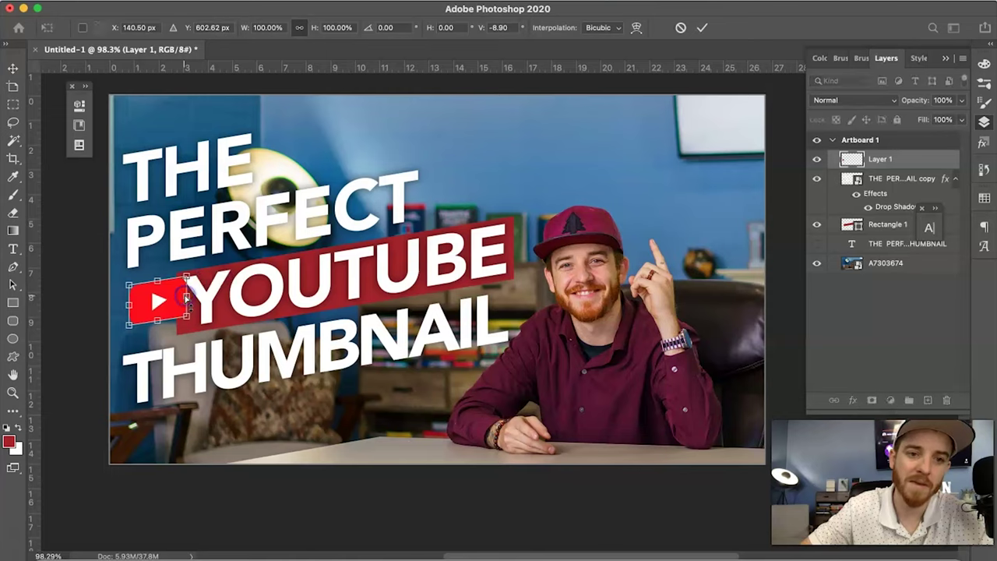
key("Return")
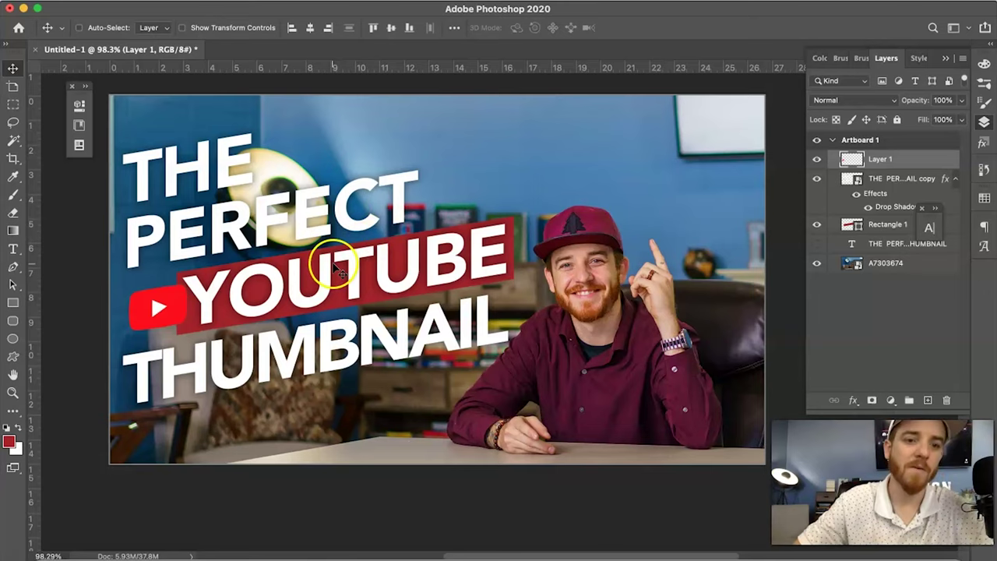
Move the red bar behind the word THUMBNAIL and extend its left end to cover the whole word.
right_click(190, 307)
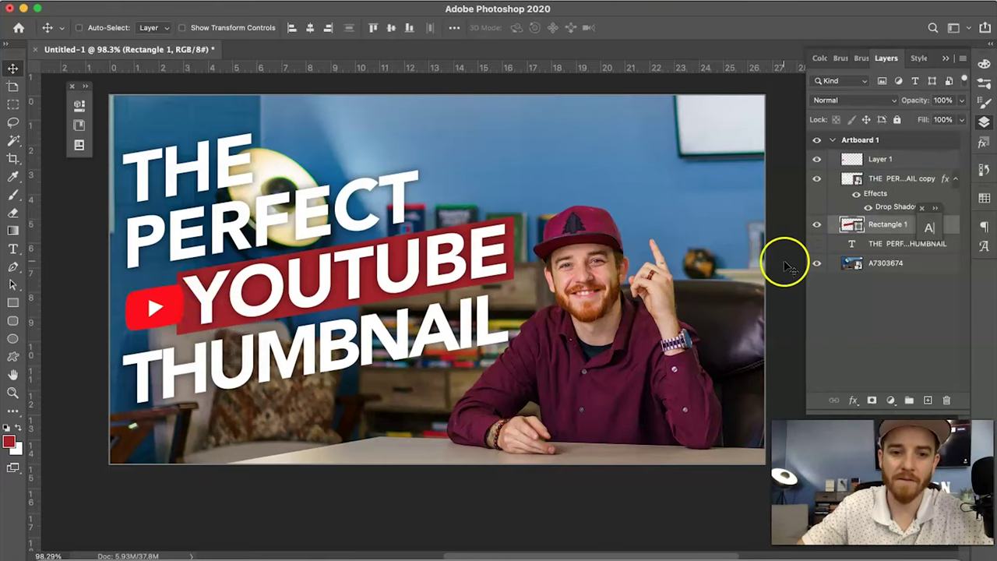
left_click_drag(449, 295, 445, 356)
key("super+t")
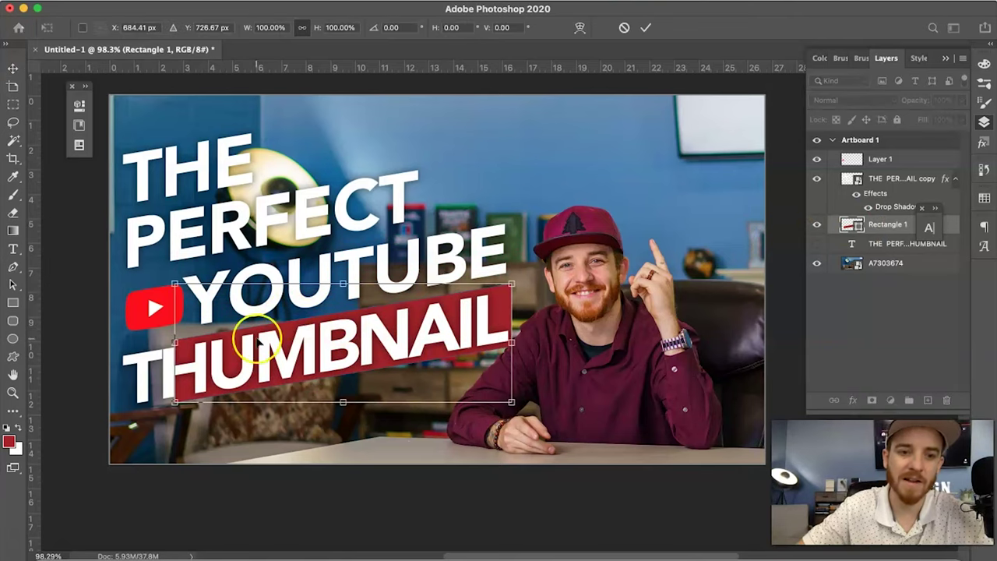
left_click_drag(174, 278, 115, 264)
key("Return")
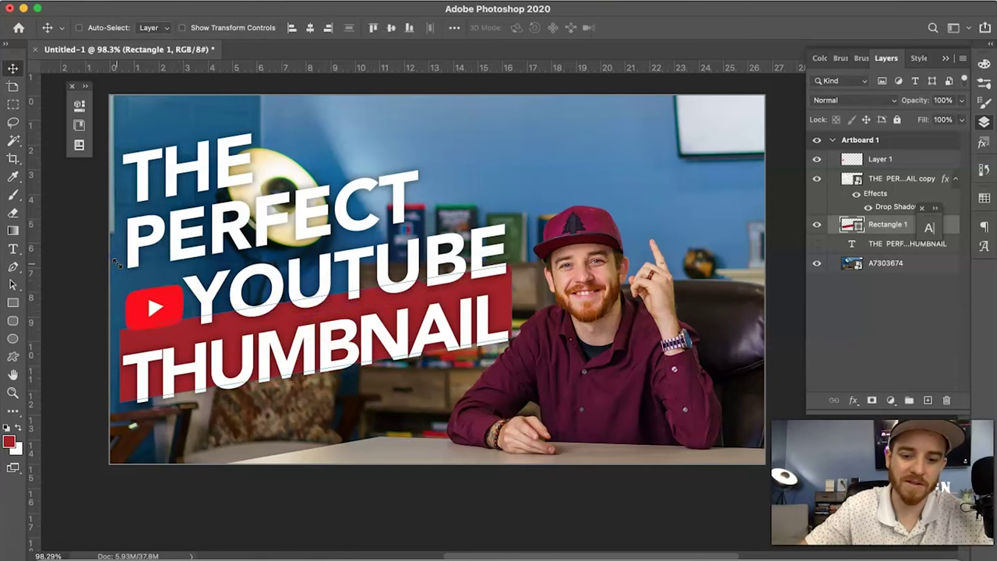
Nudge the red bar down to centre it behind THUMBNAIL and extend its right end slightly past the L.
key("shift+Down")
key("shift+Down")
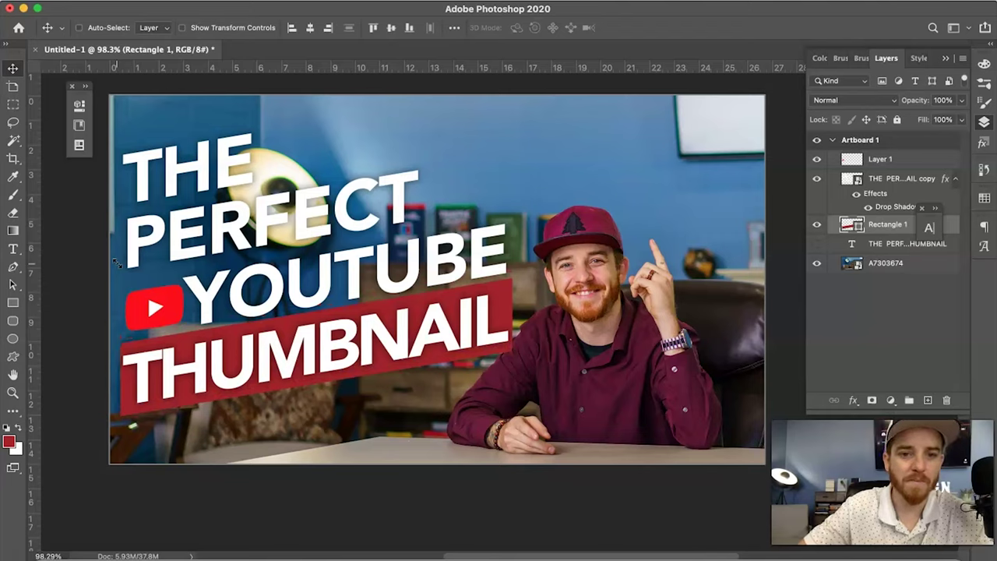
key("ctrl+t")
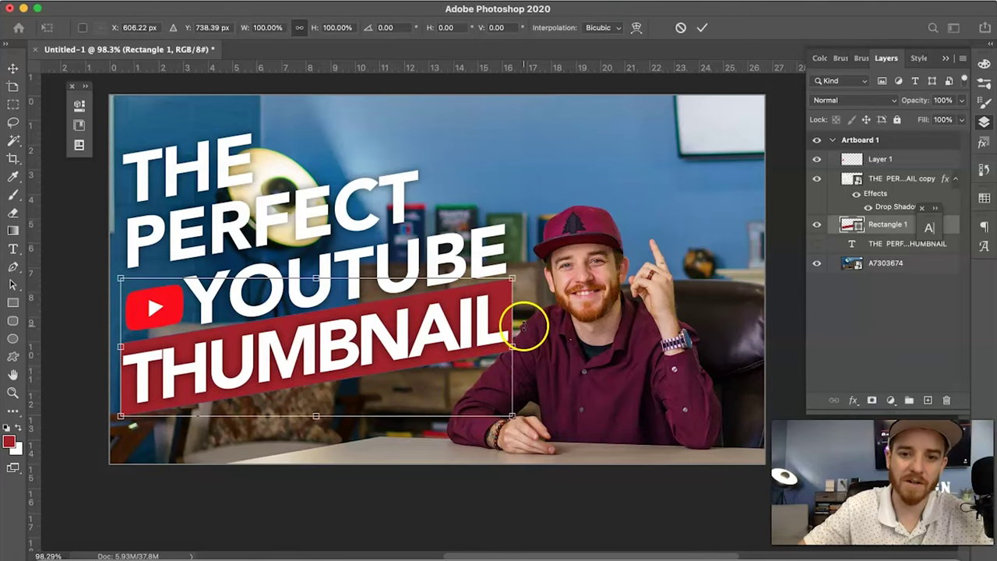
left_click_drag(511, 348, 517, 349)
key("Return")
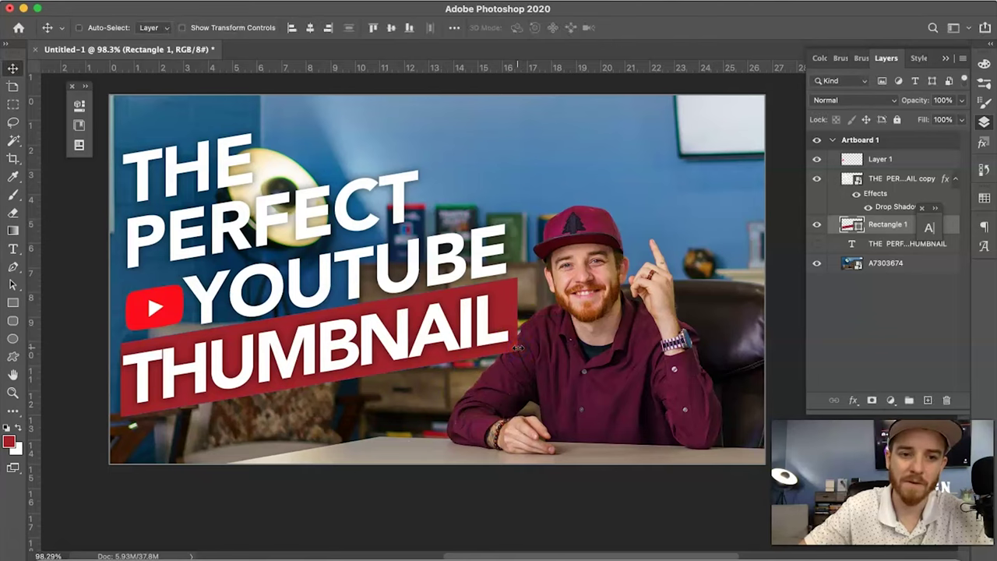
Select the headline smart object and nudge it slightly to the right on the red bar.
right_click(474, 335)
left_click(473, 343)
key("Right")
key("Right")
key("Right")
key("Right")
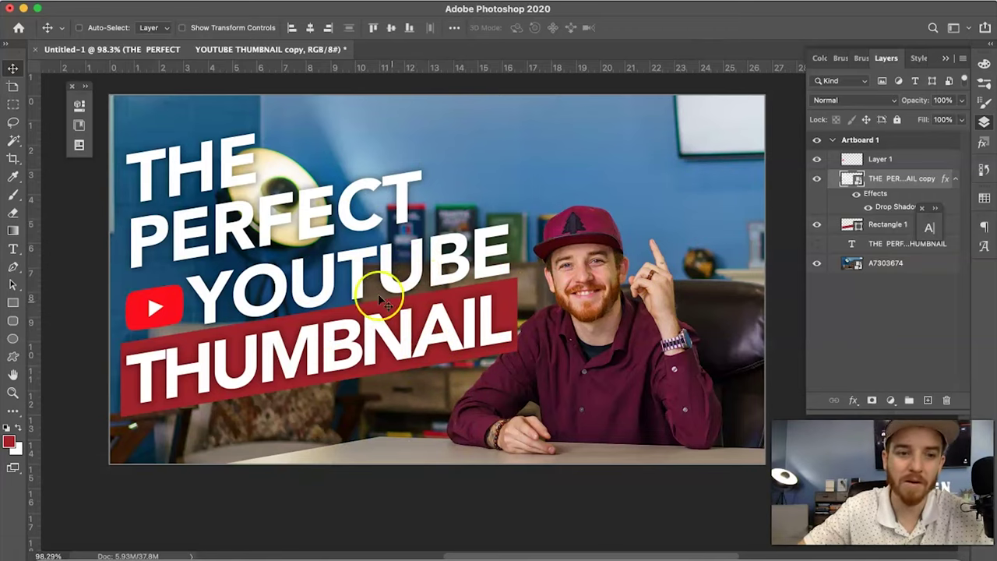
Lasso a freehand selection around the headline and the background behind it, beside the man.
left_click(13, 123)
left_click_drag(226, 462, 339, 441)
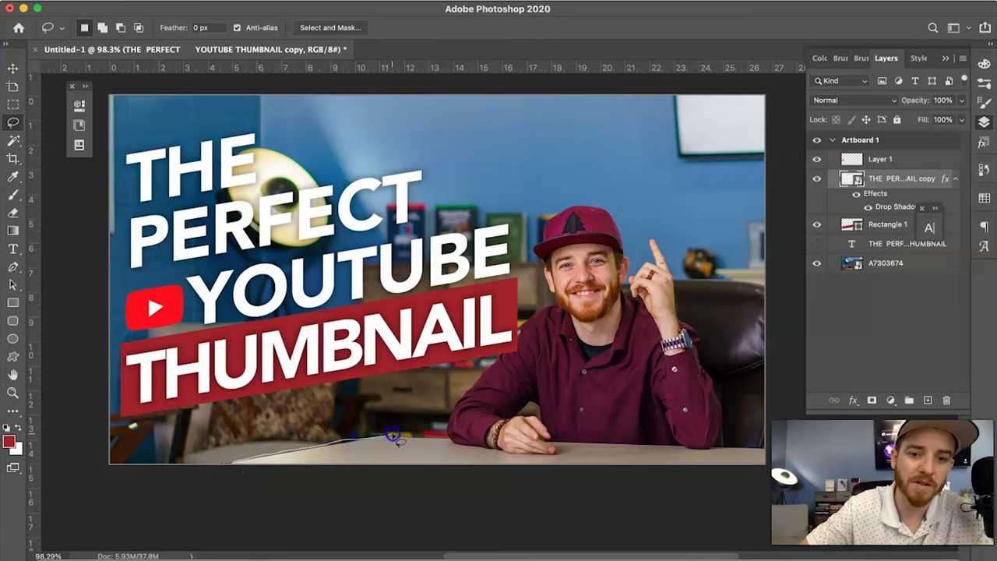
mouse_move(467, 379)
left_mouse_down()
mouse_move(528, 285)
mouse_move(511, 168)
mouse_move(369, 85)
mouse_move(270, 100)
mouse_move(106, 102)
mouse_move(107, 296)
left_mouse_up()
mouse_move(80, 404)
left_mouse_down()
mouse_move(142, 489)
mouse_move(187, 494)
left_mouse_up()
mouse_move(206, 160)
left_mouse_down()
mouse_move(172, 106)
mouse_move(113, 95)
mouse_move(355, 127)
mouse_move(78, 130)
left_mouse_up()
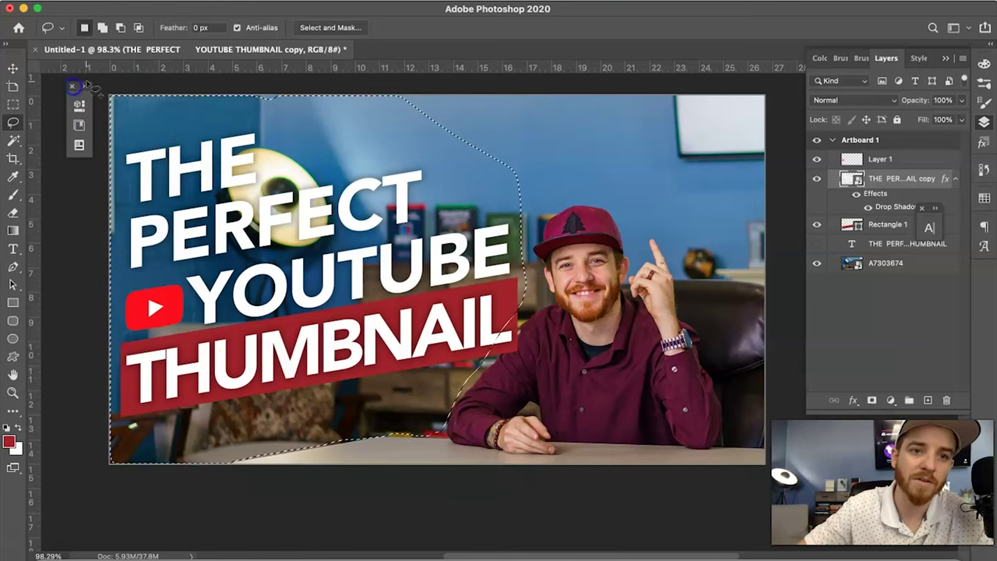
mouse_move(270, 86)
left_mouse_down()
mouse_move(117, 117)
mouse_move(274, 121)
mouse_move(303, 64)
mouse_move(132, 52)
left_mouse_up()
left_click_drag(204, 205, 203, 206)
right_click(202, 206)
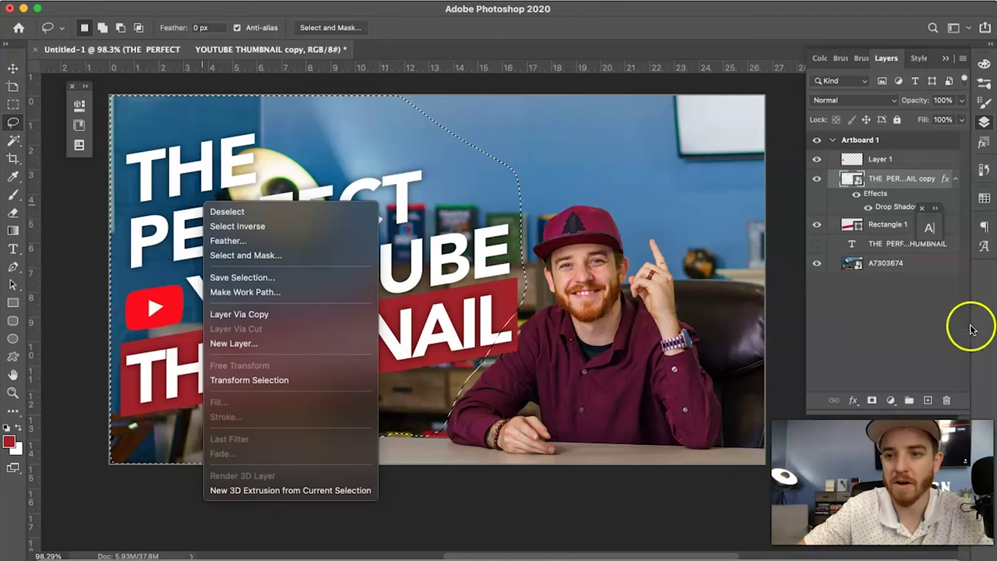
Add a new layer and fill the lassoed area with the red foreground colour.
left_click(925, 402)
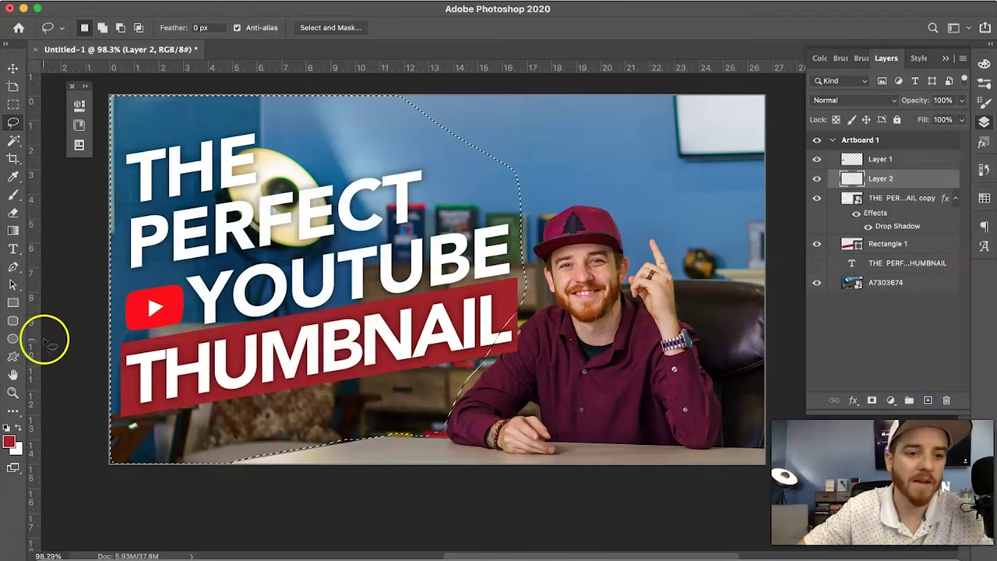
left_click(11, 410)
left_click(188, 286)
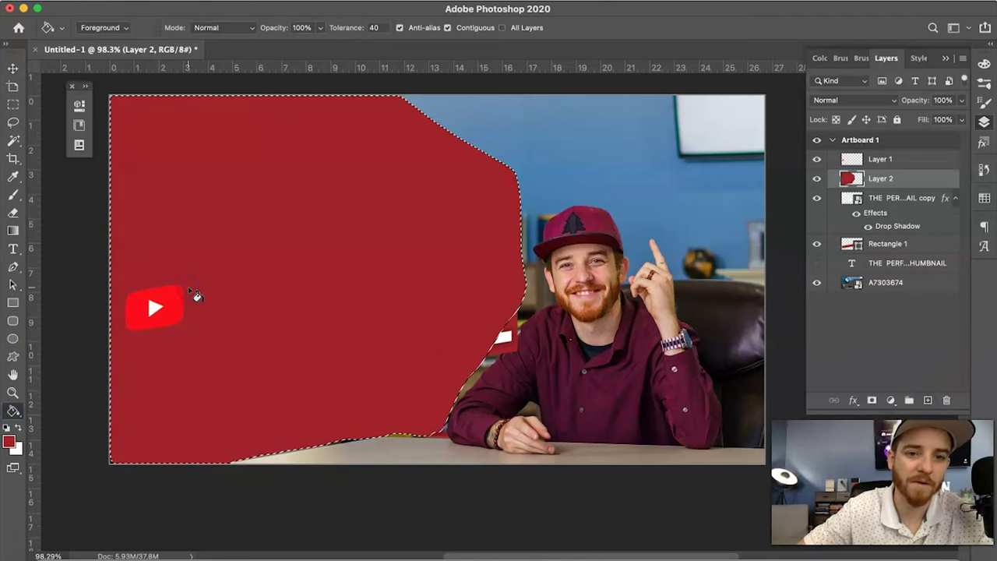
left_click(189, 295)
Undo the red fill, clear the selection and delete the empty new layer.
key("super+z")
left_click(181, 320)
key("super+d")
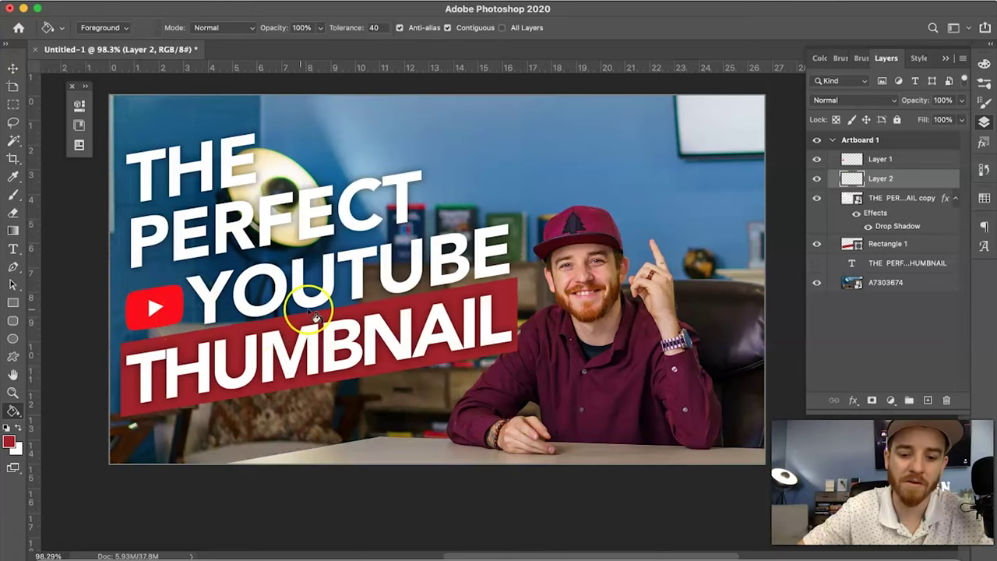
key("v")
key("BackSpace")
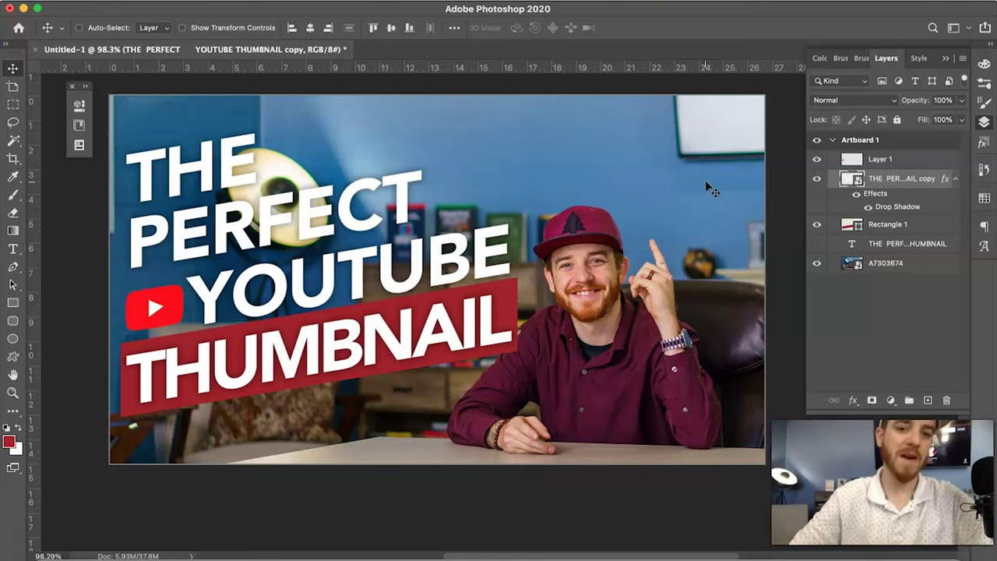
Select the headline smart object and the red bar layer together and shift them slightly to the right.
left_click_drag(945, 179, 890, 224)
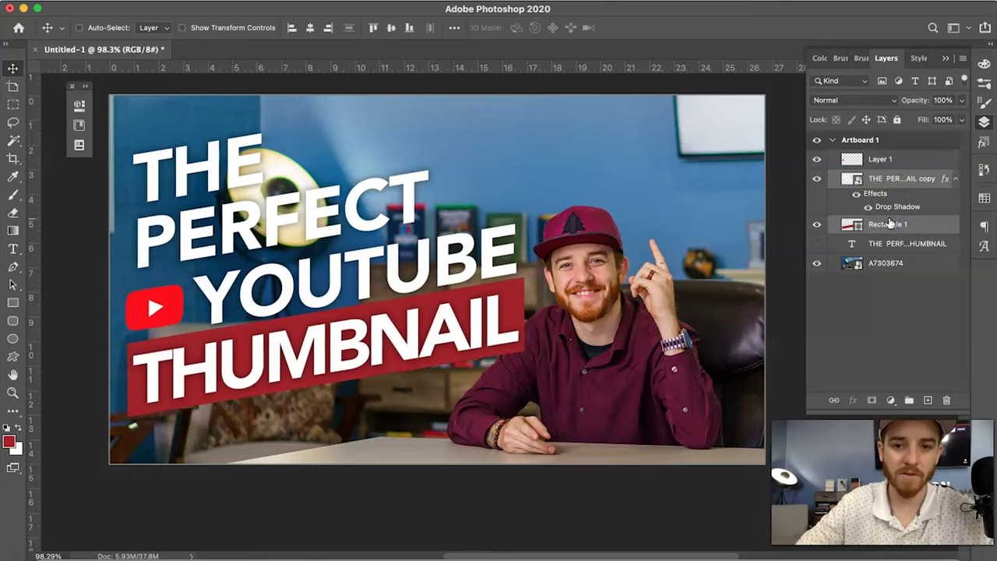
key("Left")
key("Left")
key("Left")
key("Left")
key("Left")
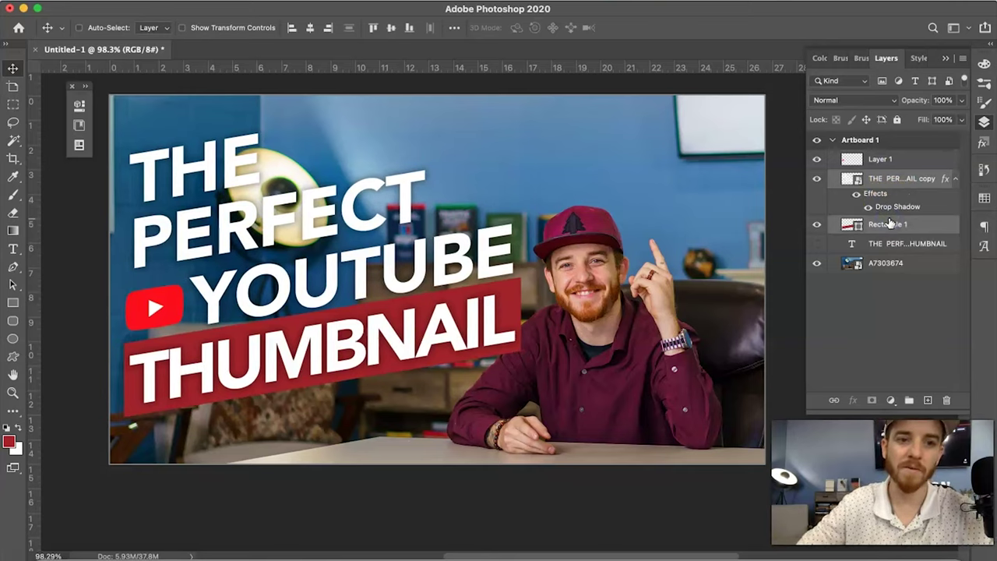
Duplicate the headline and red bar layers and convert the duplicates into one smart object.
mouse_move(892, 206)
left_mouse_down()
mouse_move(806, 204)
mouse_move(876, 232)
left_mouse_up()
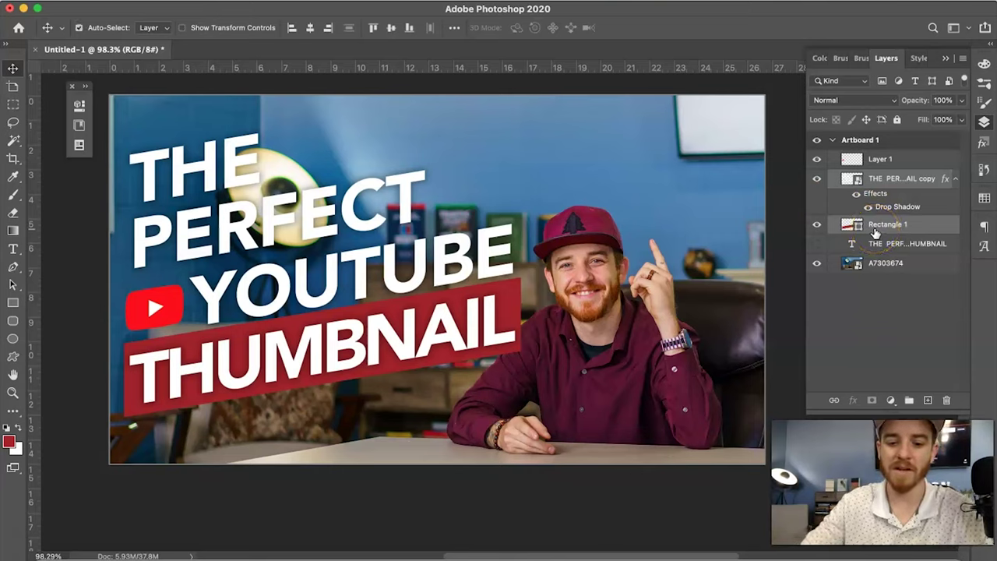
key("ctrl+j")
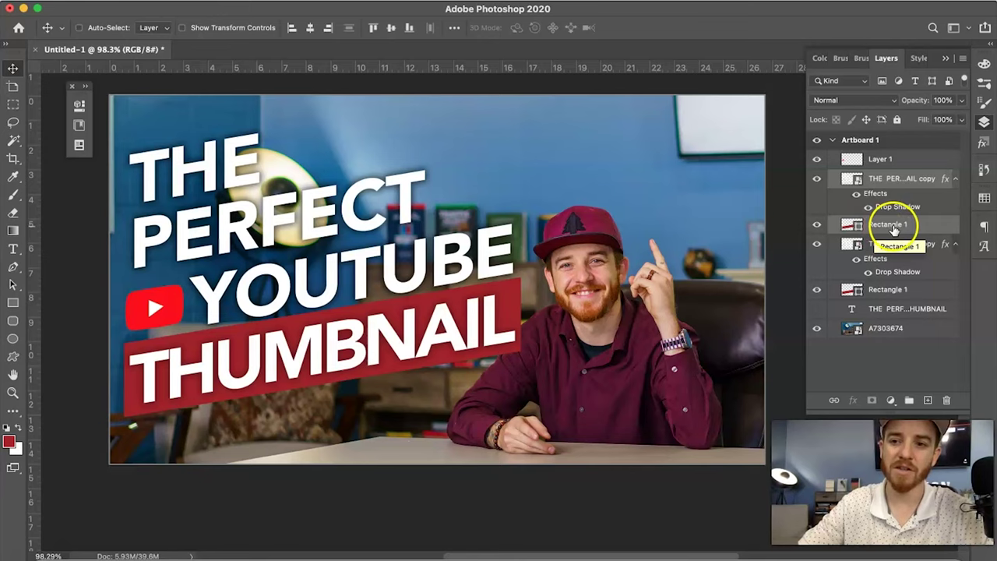
right_click(895, 227)
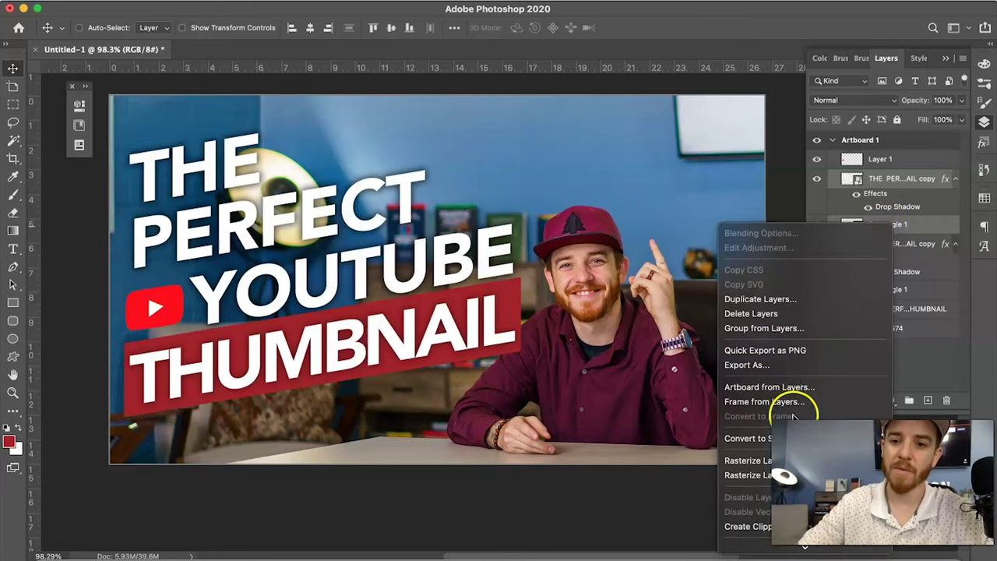
left_click(811, 438)
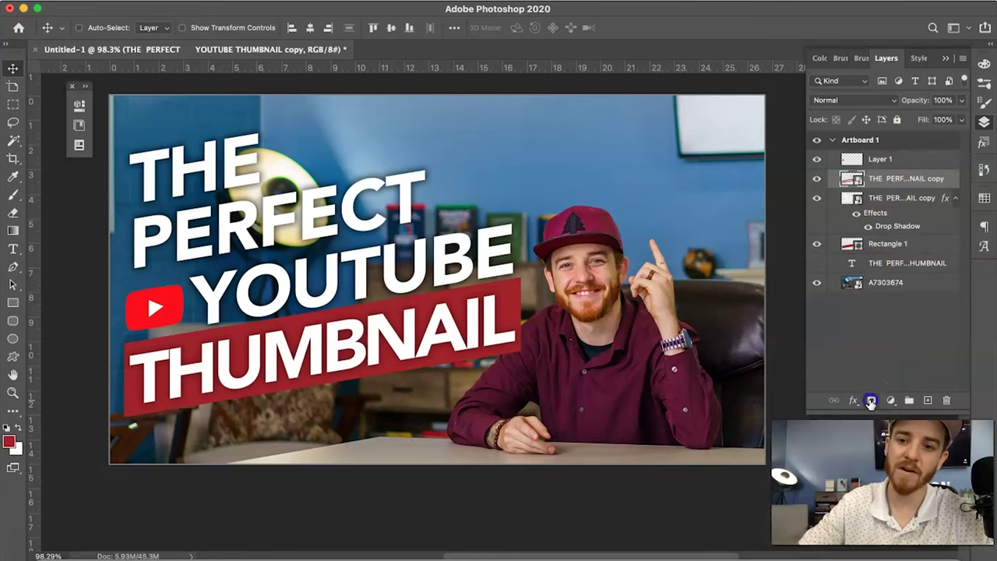
Add a layer mask to the combined smart object, set its opacity to 50%, and hide the original headline and Rectangle 1 layers.
left_click(871, 401)
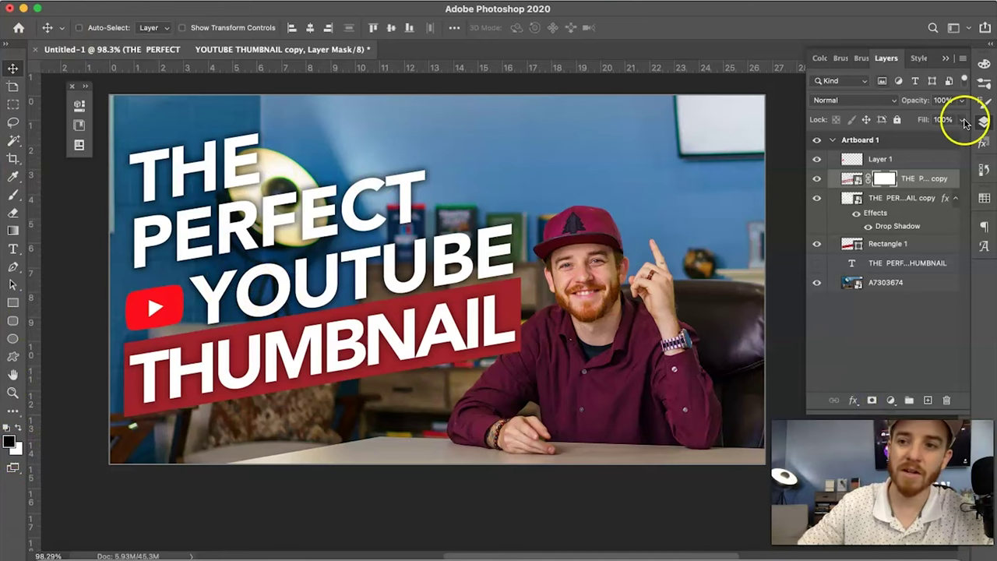
left_click(944, 99)
type("50")
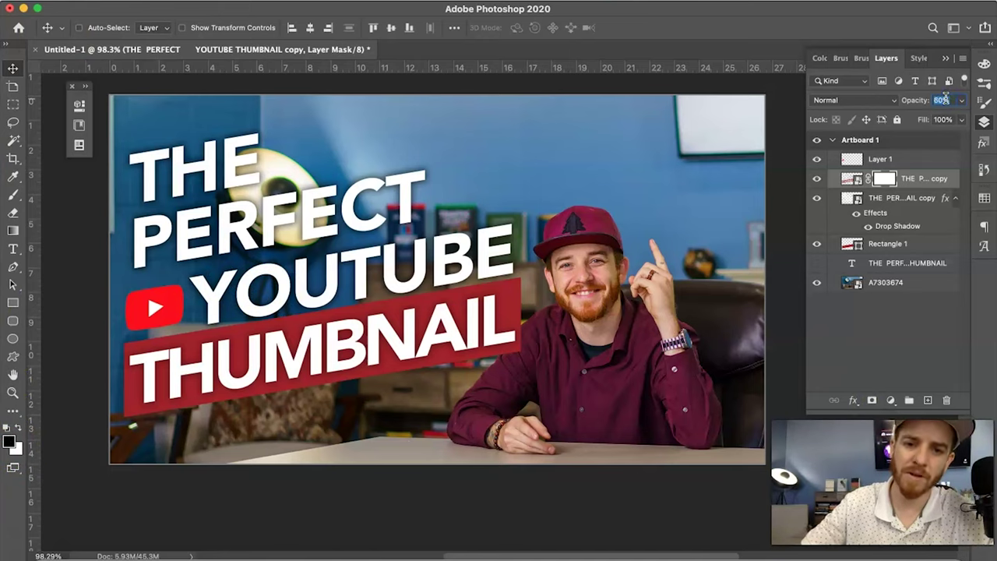
key("Return")
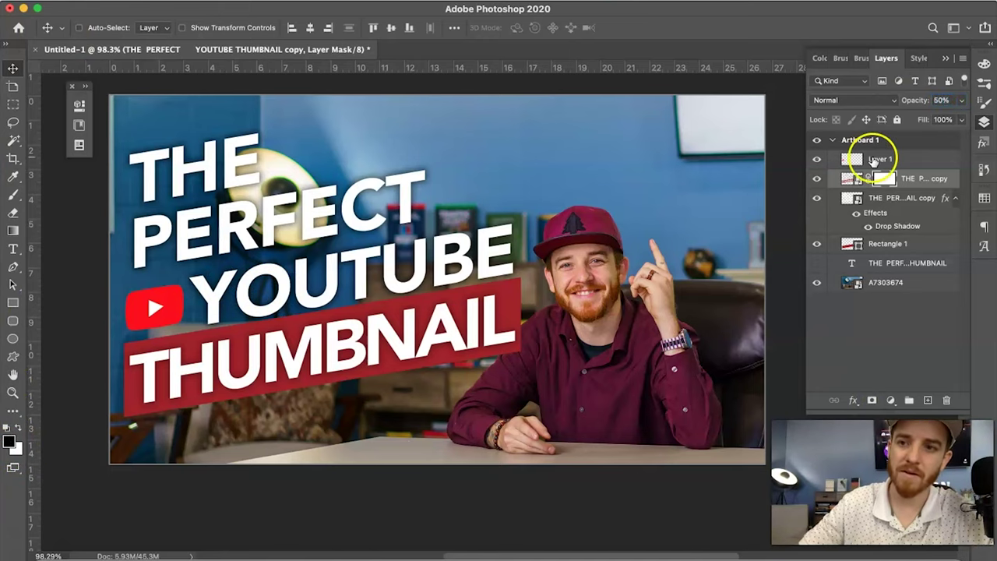
left_click(817, 198)
left_click(816, 244)
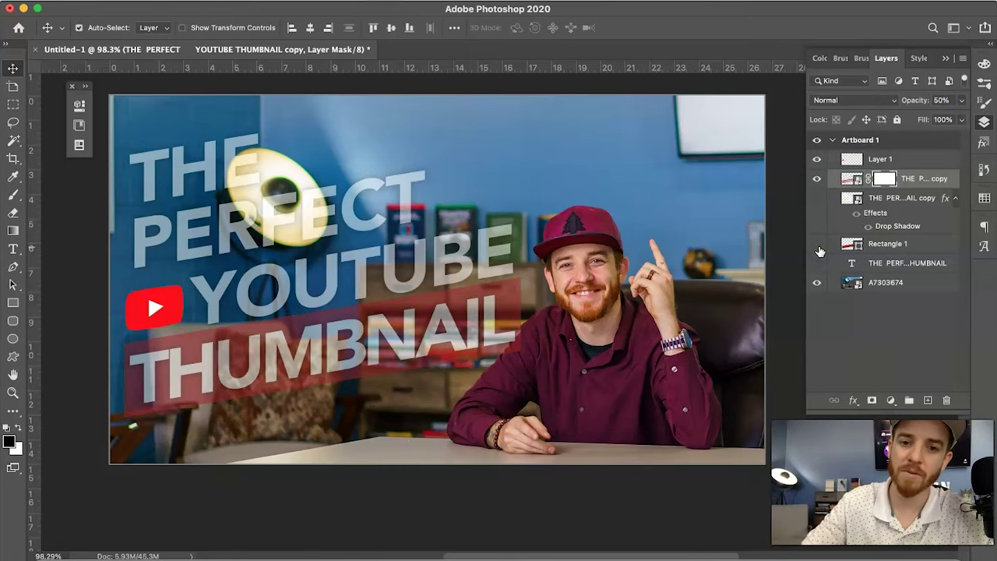
Paint black on the layer mask with a 30 px, then 20 px brush to remove the red bar over the man's shoulder.
key("super+equal")
key("super+equal")
key("super+equal")
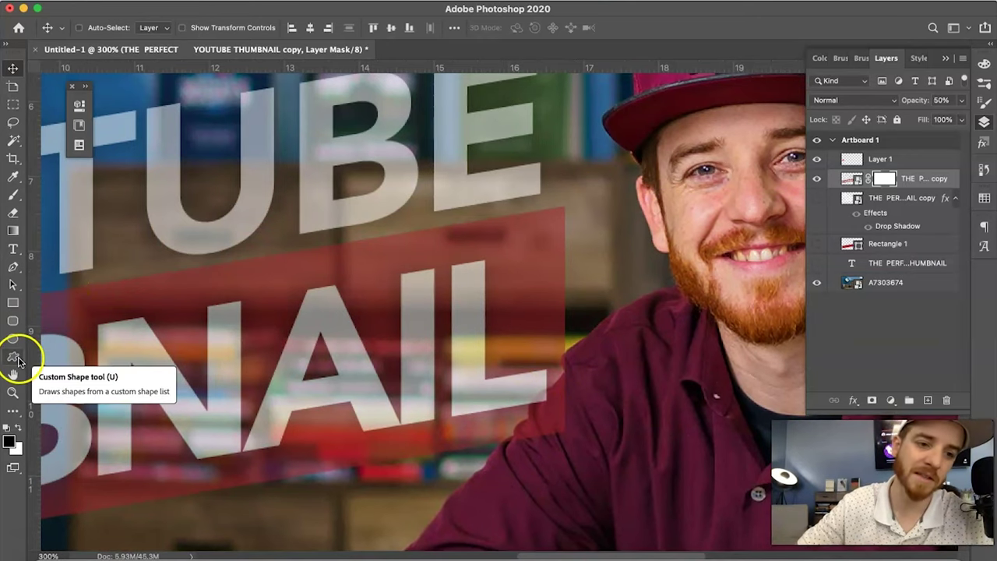
left_click(12, 197)
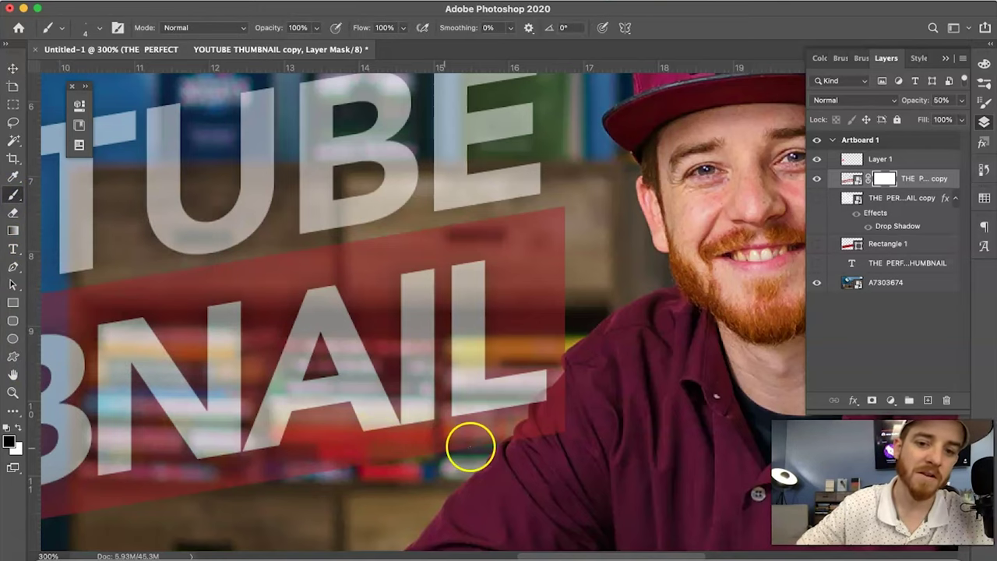
scroll(493, 444, "up", 2)
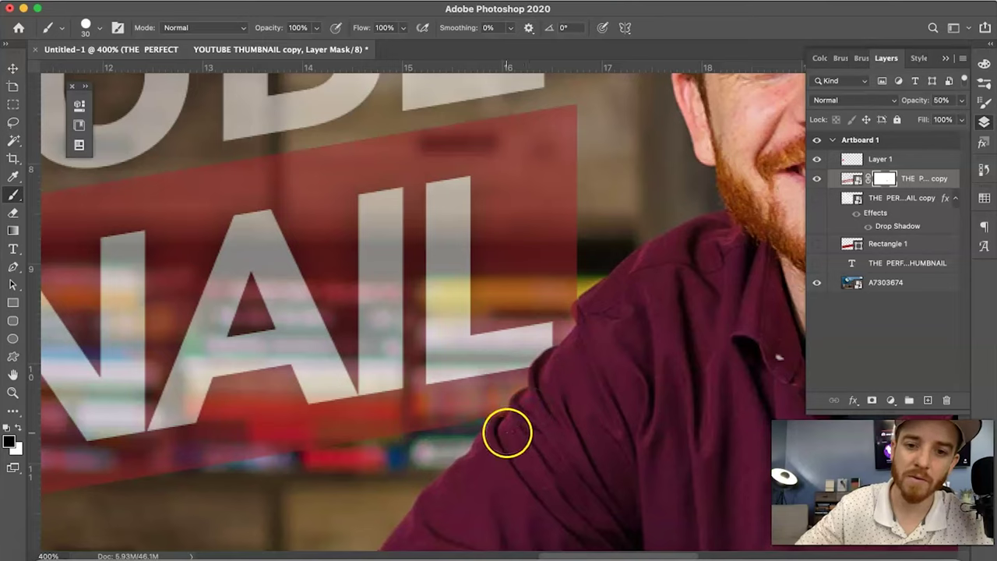
mouse_move(510, 434)
left_mouse_down()
mouse_move(532, 425)
mouse_move(590, 352)
mouse_move(593, 309)
left_mouse_up()
key("bracketleft")
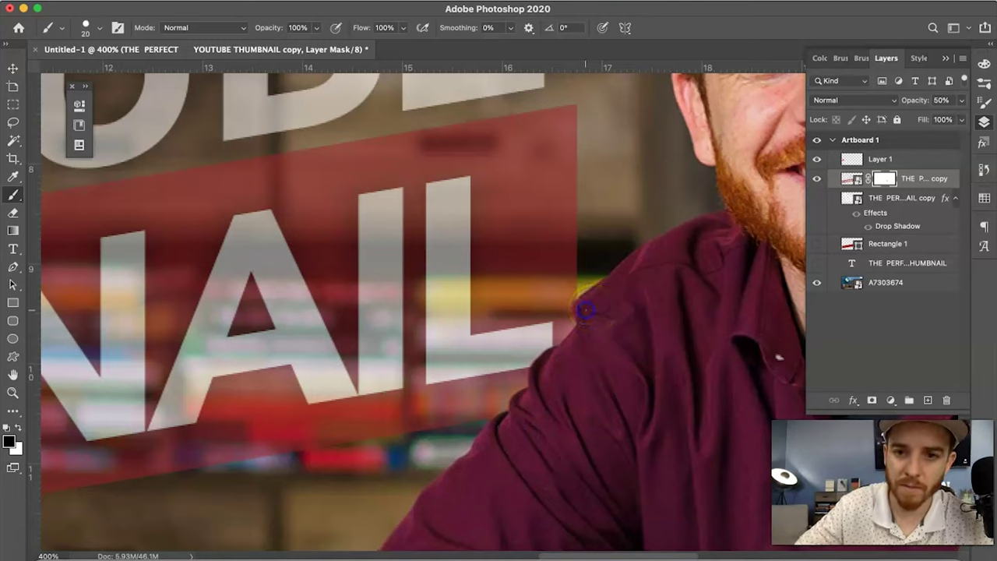
left_click(688, 246)
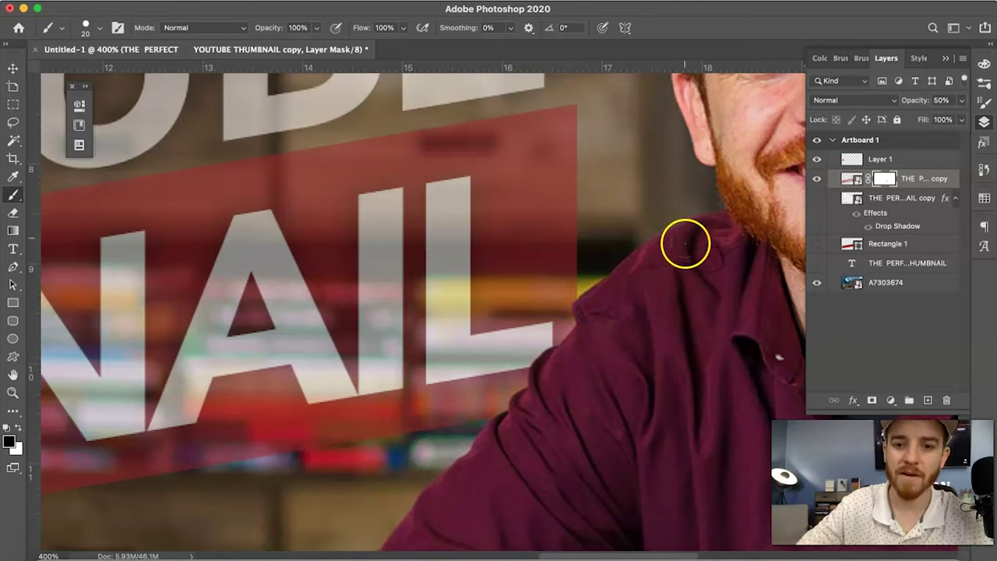
Set the masked smart object's opacity to 100% and show the thumbnail at 100% zoom.
left_click(943, 100)
type("100")
key("Return")
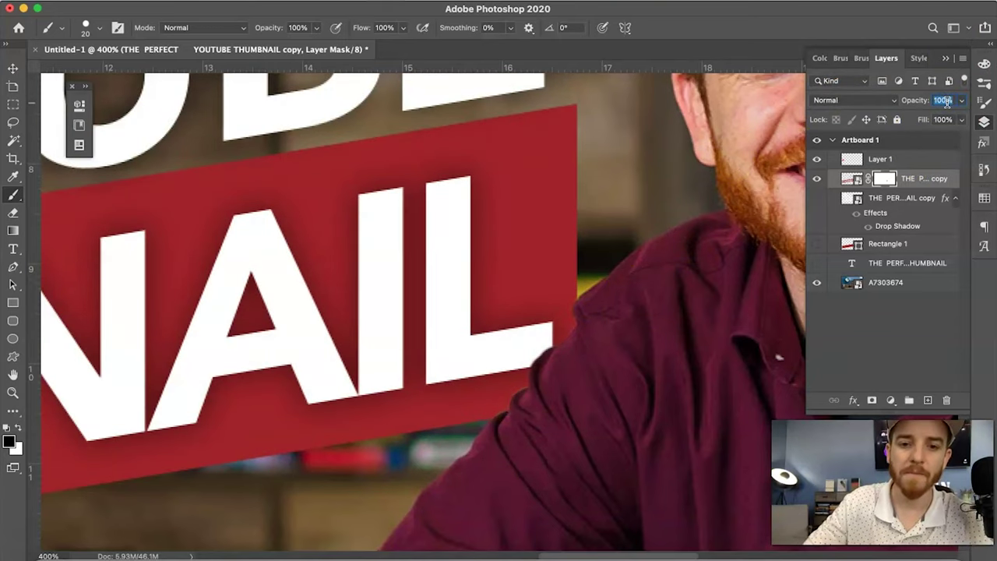
key("super+1")
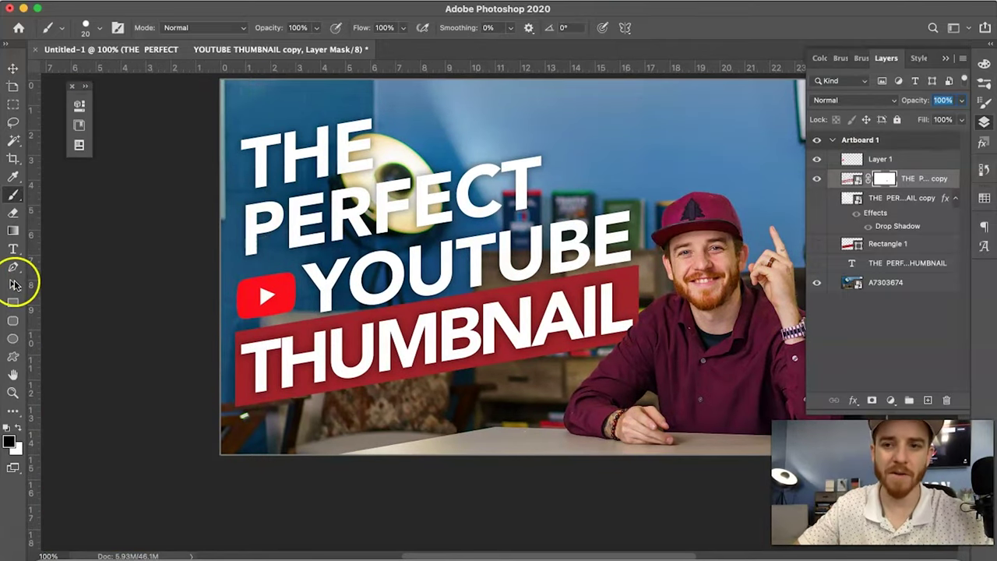
Select the YouTube logo layer, try desaturating it and undo the change.
key("v")
right_click(273, 288)
left_click(298, 292)
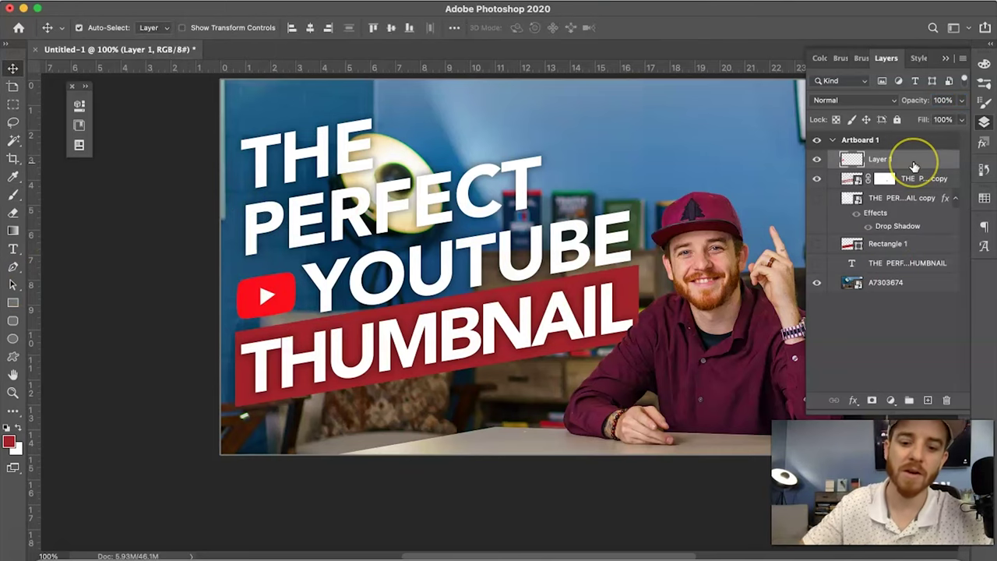
key("super+shift+u")
key("super+z")
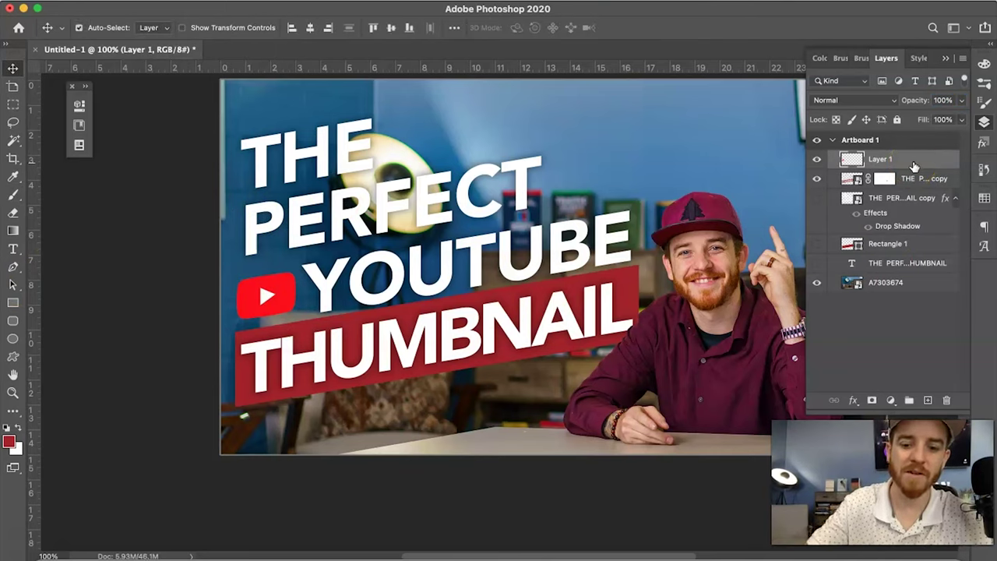
Try darkening the YouTube logo with a Hue/Saturation adjustment and cancel it.
key("super+u")
left_click_drag(788, 248, 789, 248)
left_click_drag(789, 282, 763, 286)
key("super+z")
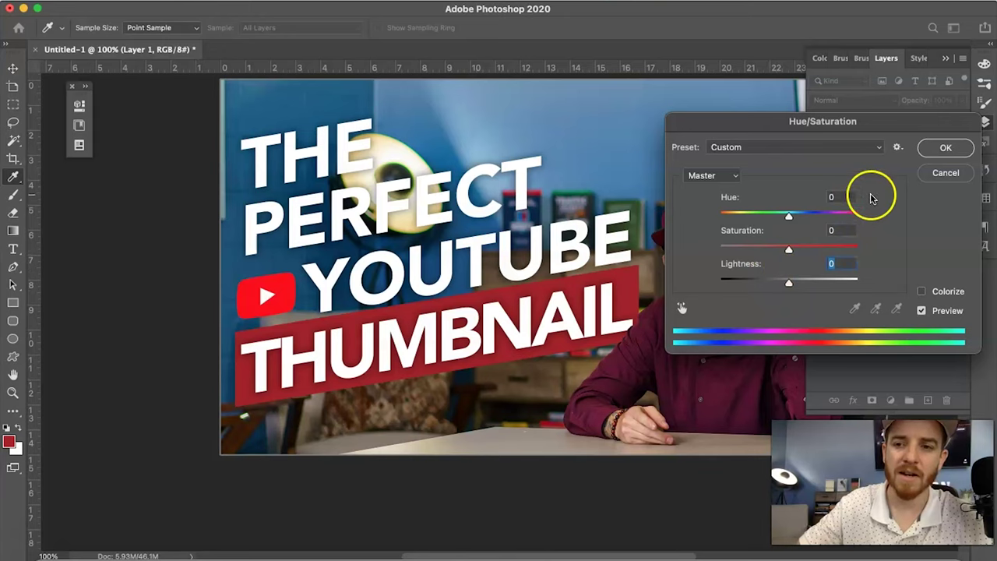
key("Escape")
key("v")
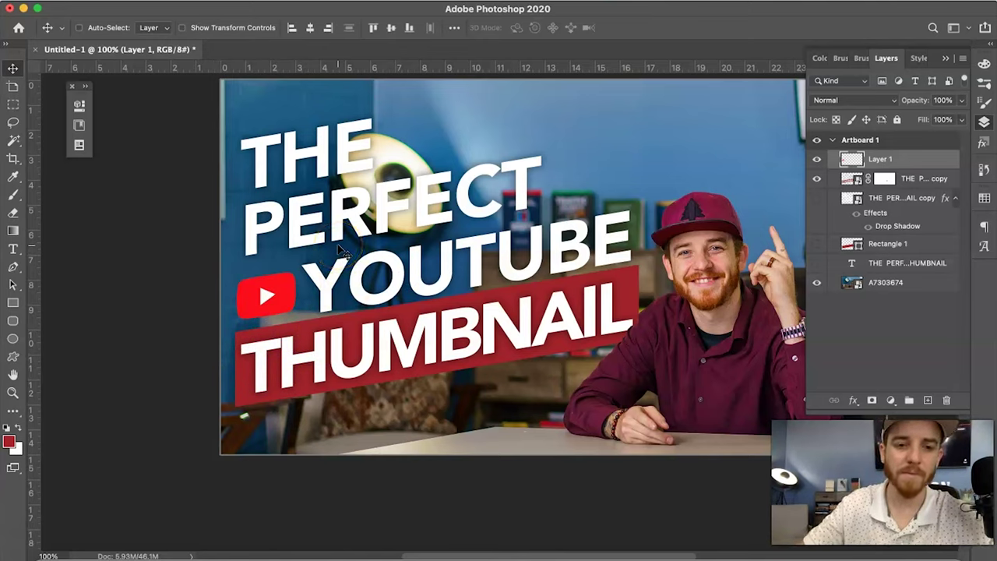
Select the combined headline smart object, try moving it up slightly and nudge it back down.
right_click(360, 283)
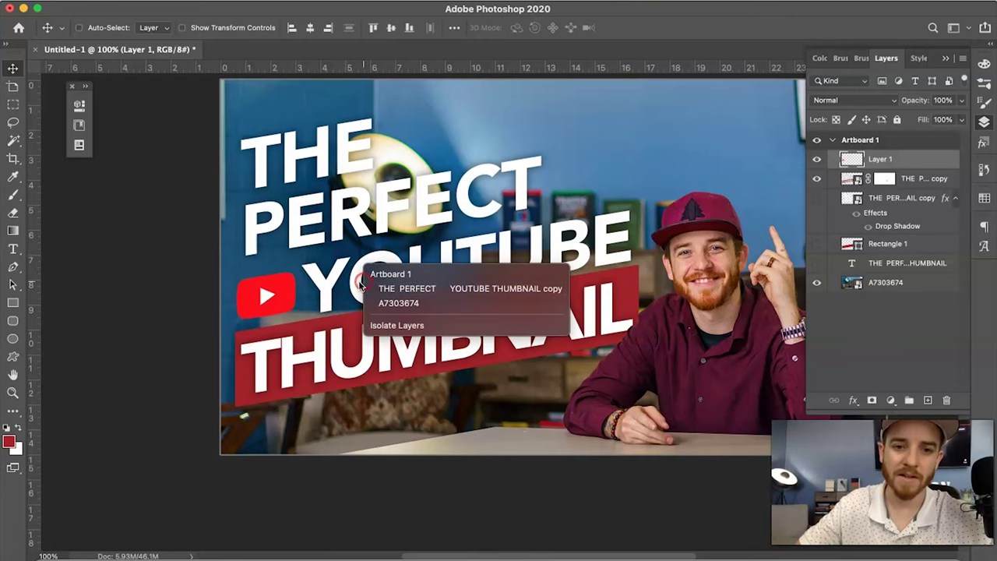
left_click(374, 288)
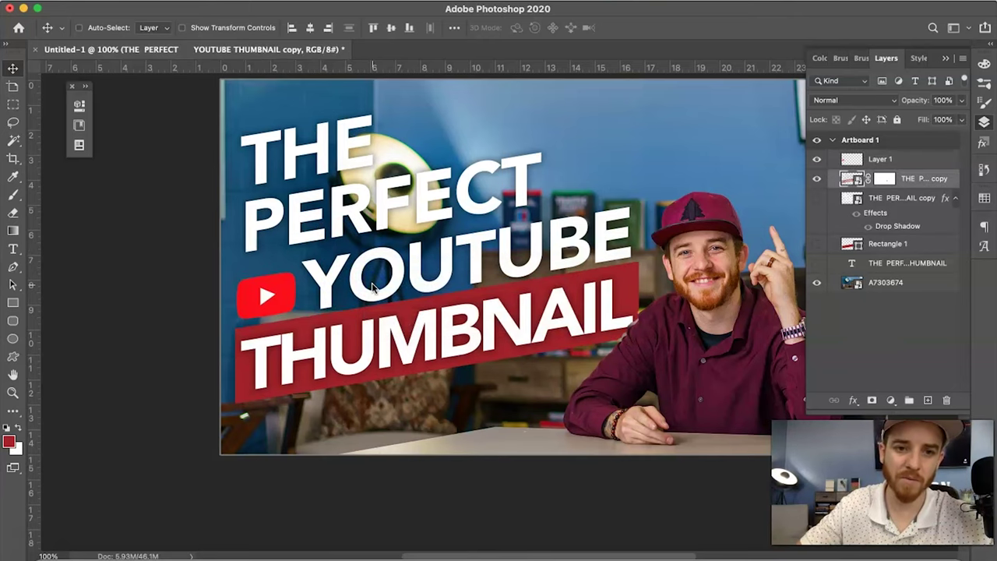
key("shift+Up")
key("Down")
key("Down")
key("Down")
key("Down")
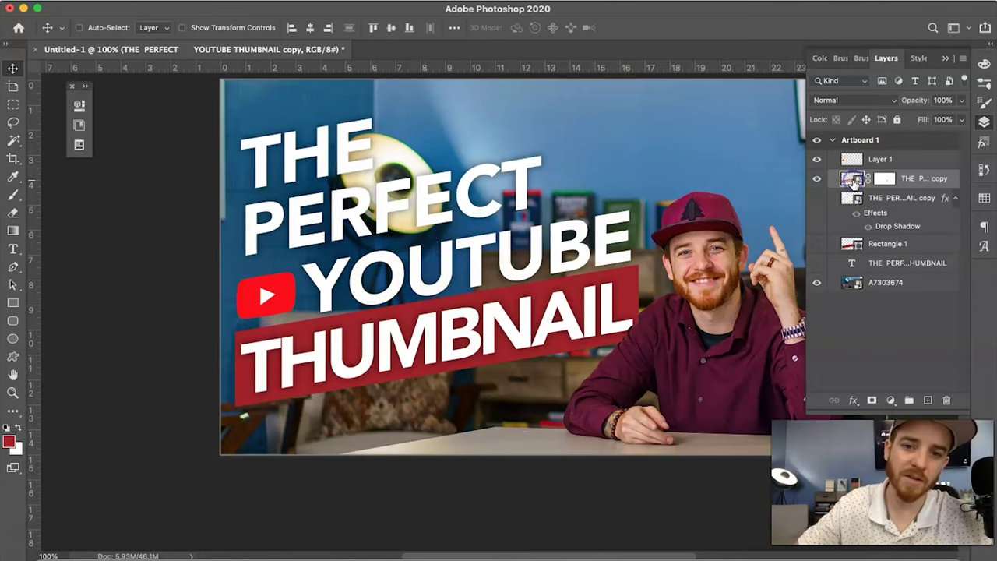
Open the combined smart object and its nested headline smart object, and select the THUMBNAIL line of the editable text.
double_click(853, 180)
key("t")
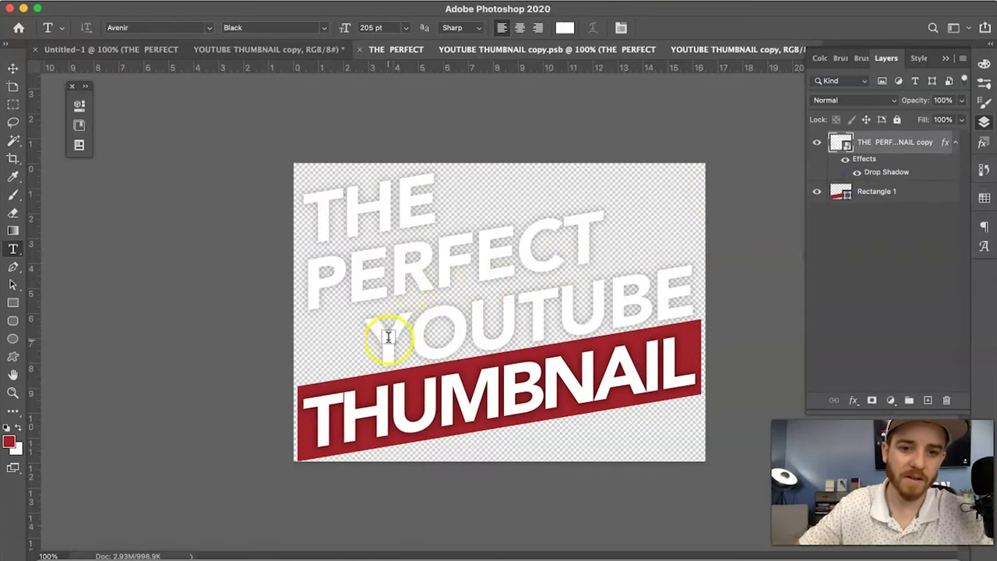
double_click(842, 143)
left_click_drag(395, 355, 717, 356)
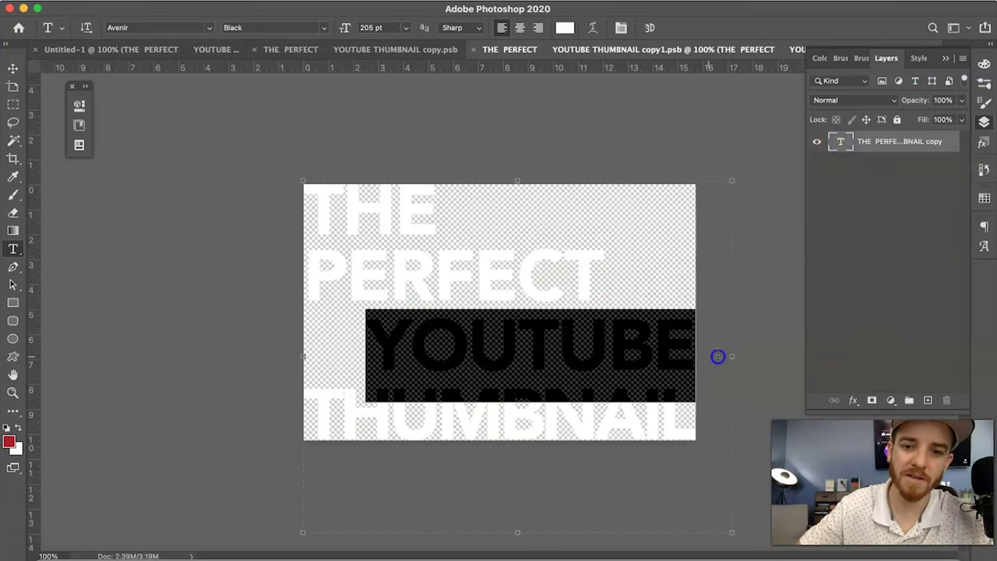
left_click(717, 355)
key("shift+Down")
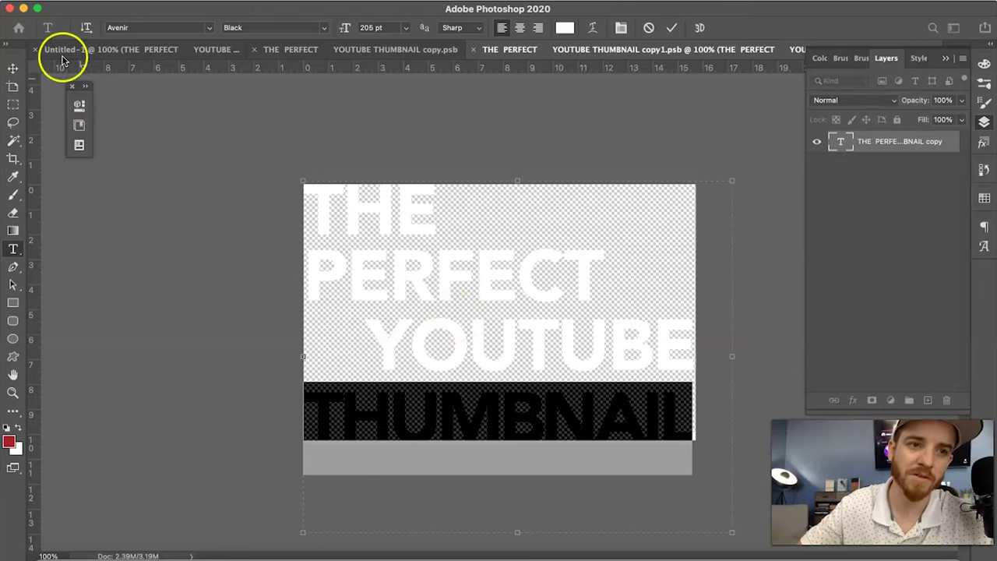
left_click(13, 70)
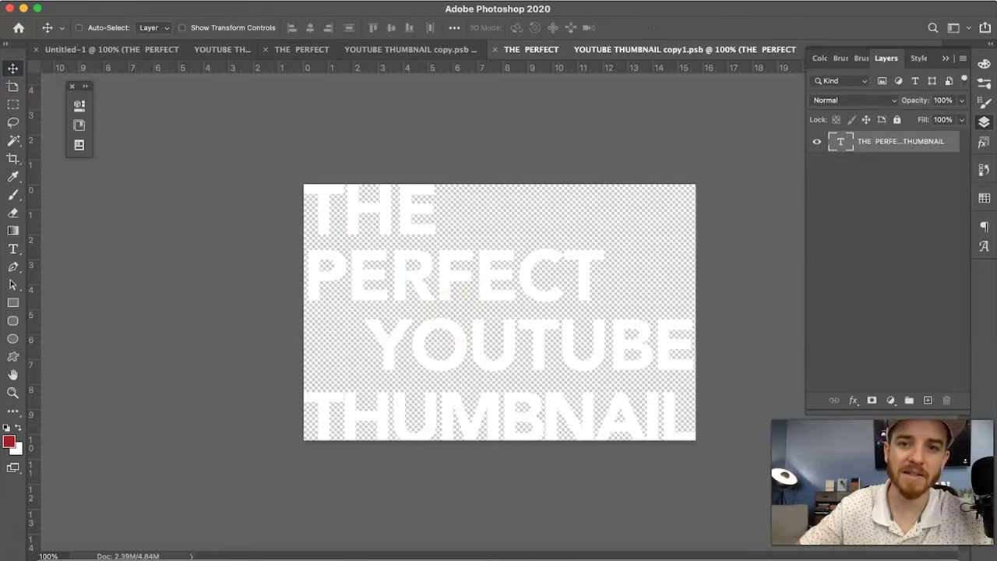
Close the nested headline document, and save and close the combined headline smart object.
left_click(496, 50)
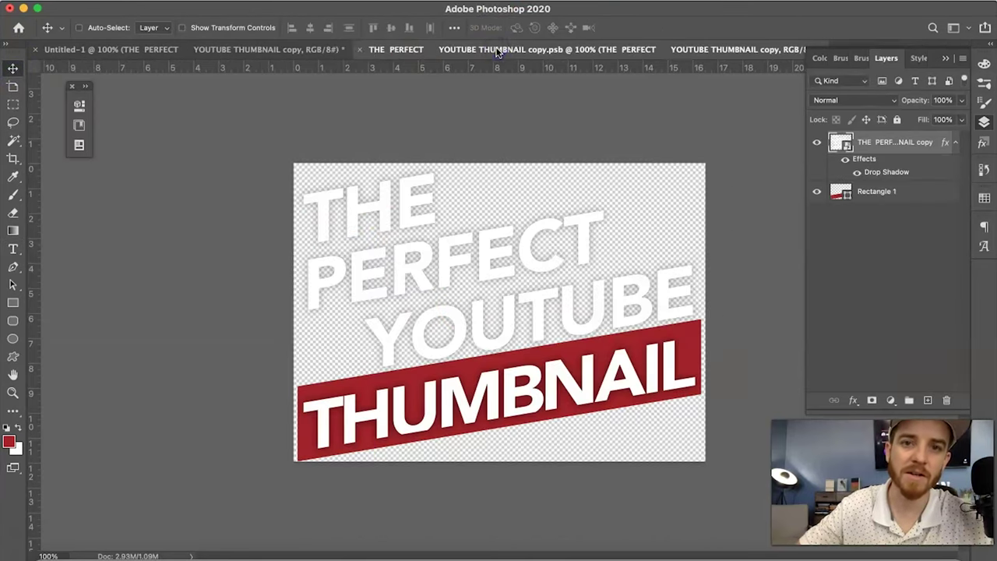
left_click(360, 52)
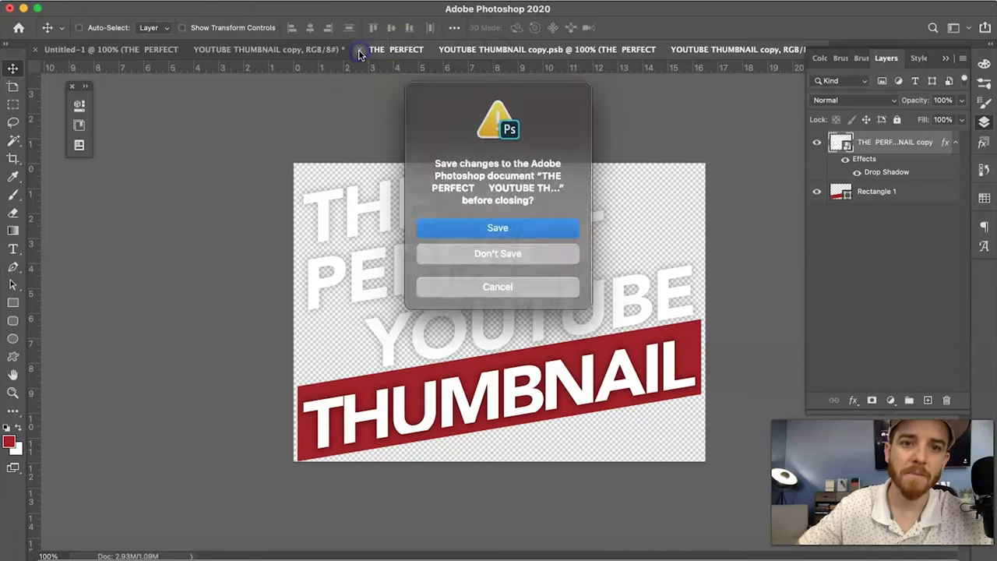
left_click(482, 229)
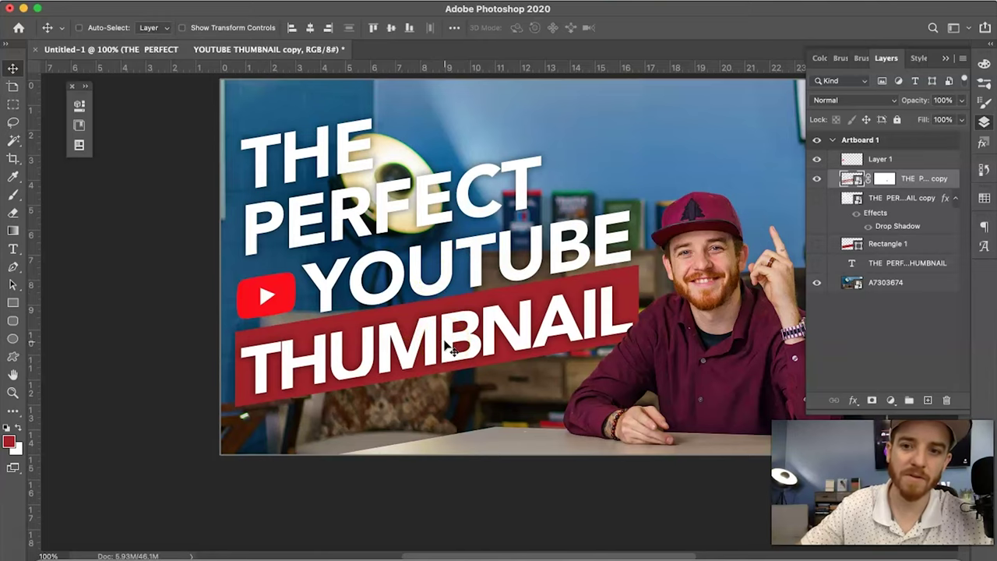
Reopen the combined headline smart object, nudge the headline text up slightly over the red bar, and save and close the document.
scroll(459, 343, "down", 3)
scroll(460, 343, "left", 3)
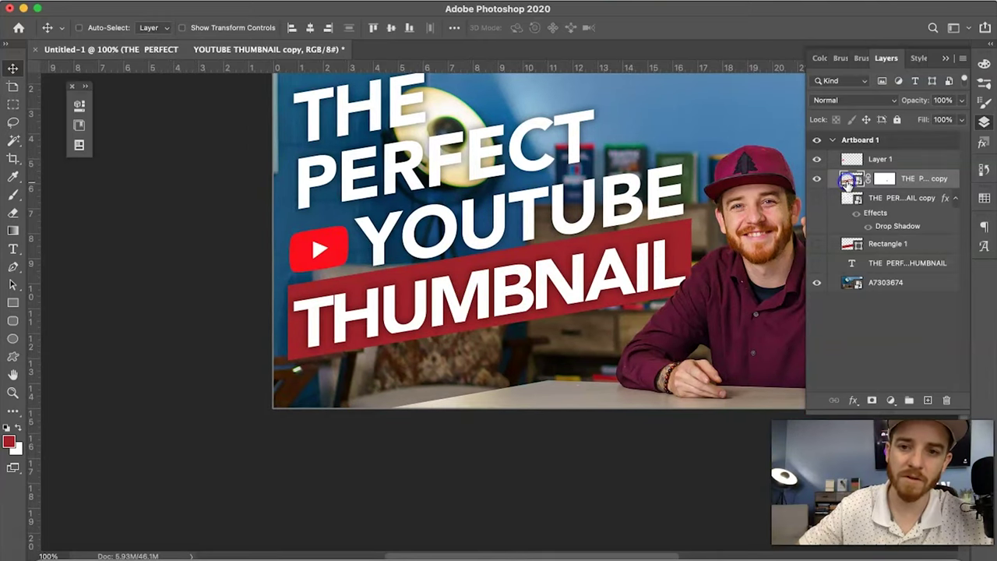
double_click(847, 182)
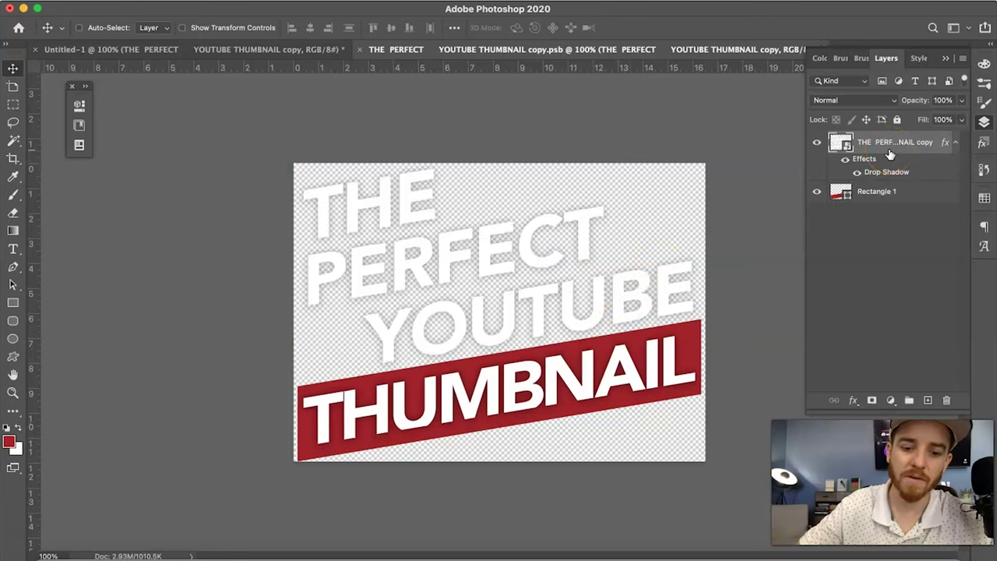
left_click(360, 50)
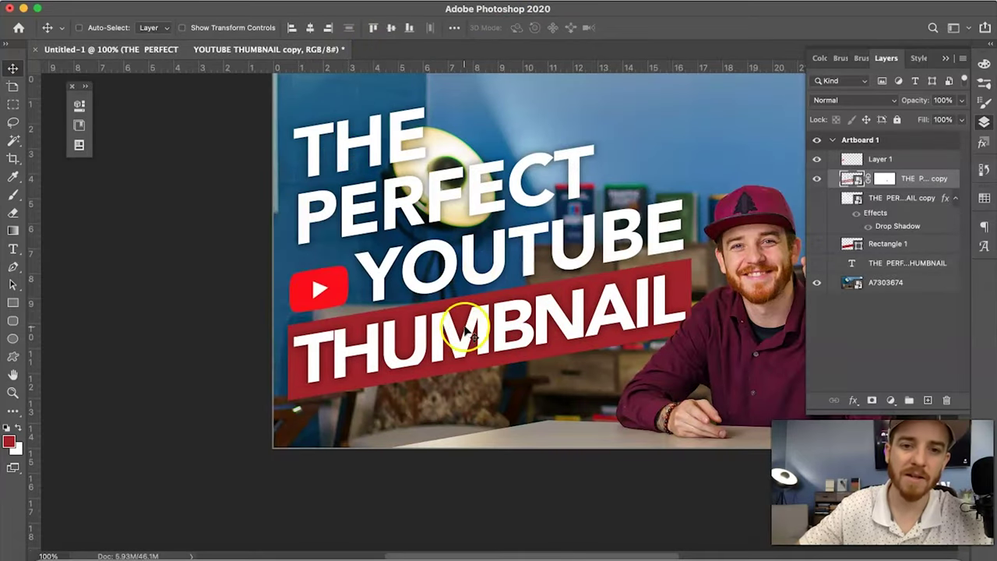
Add a new empty layer directly above the photo layer and set the foreground color to black.
scroll(427, 267, "down", 5)
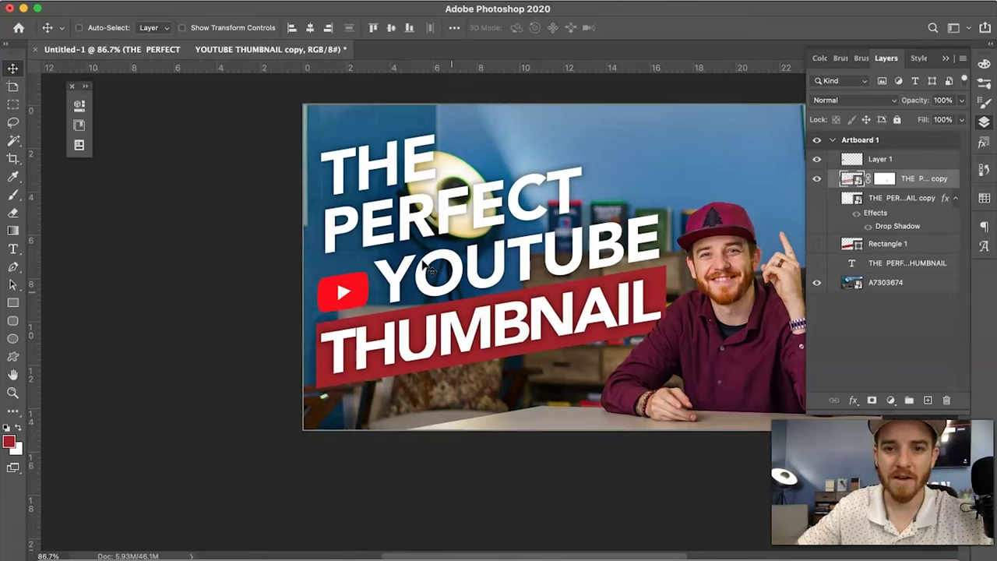
left_click(873, 285)
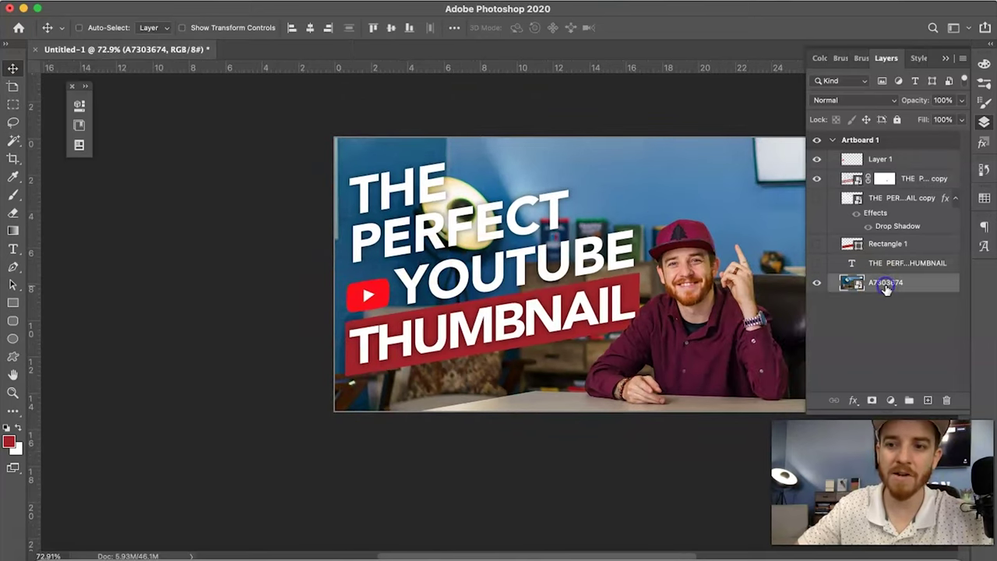
left_click(928, 402)
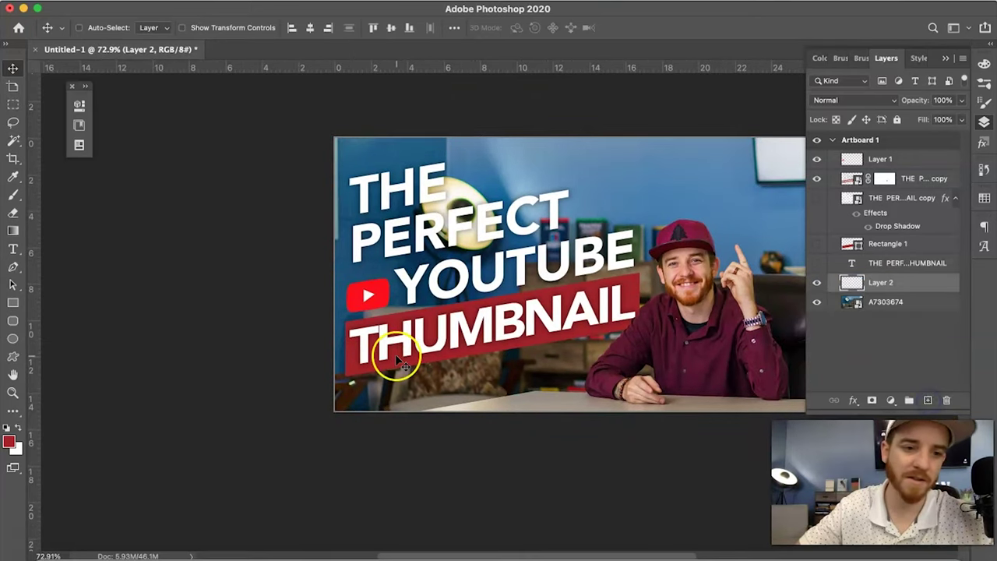
left_click(9, 441)
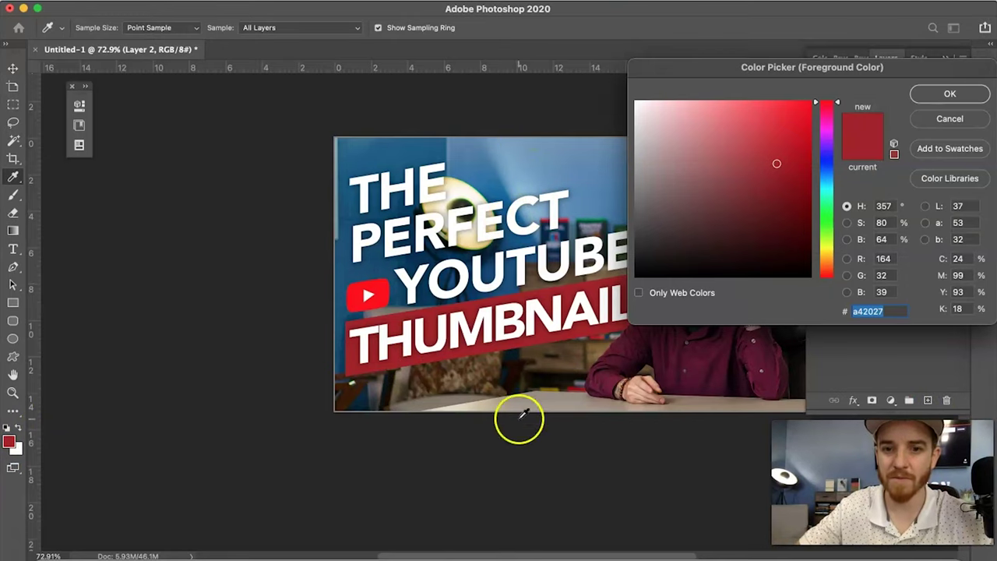
mouse_move(723, 111)
left_mouse_down()
mouse_move(627, 89)
mouse_move(584, 61)
left_mouse_up()
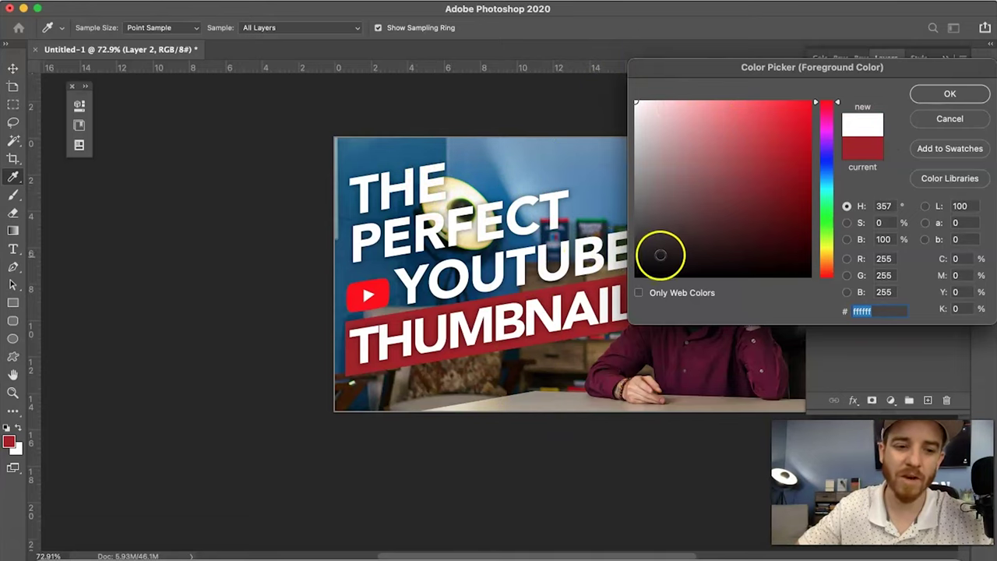
left_click_drag(672, 262, 610, 292)
key("Return")
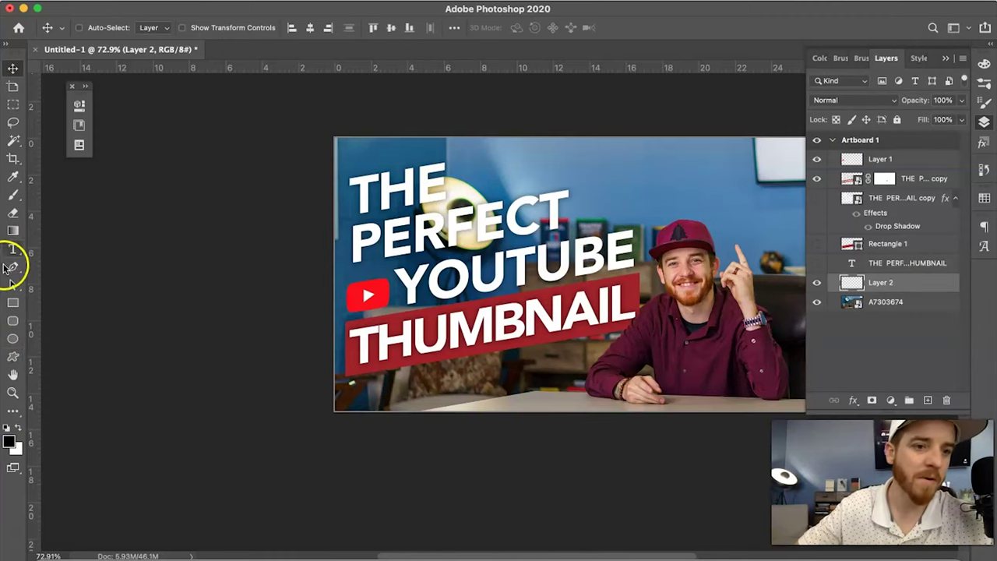
Set up the Gradient tool with the Foreground to Transparent preset and delete the color stop at its transparent end.
left_click(10, 226)
left_click(104, 27)
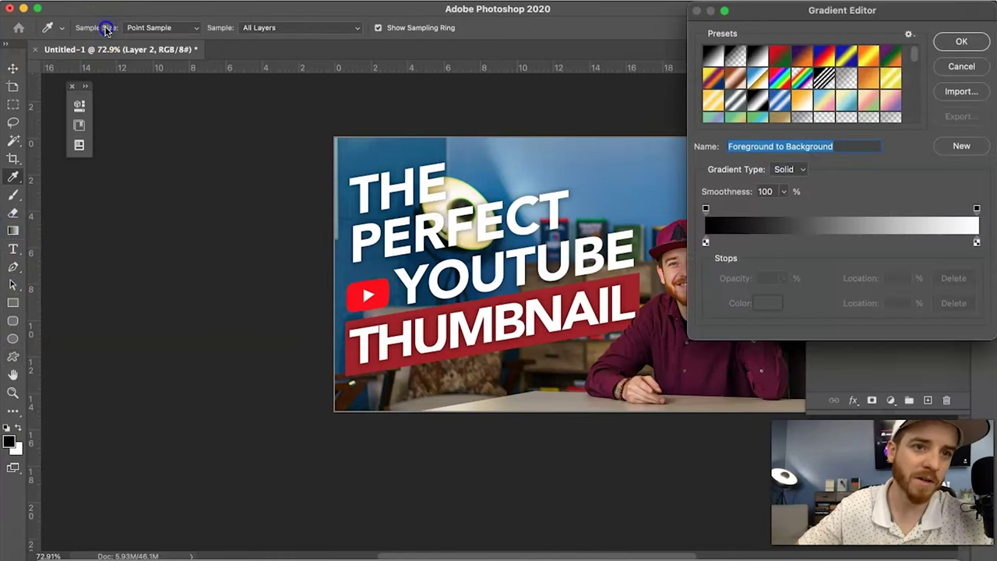
left_click(734, 55)
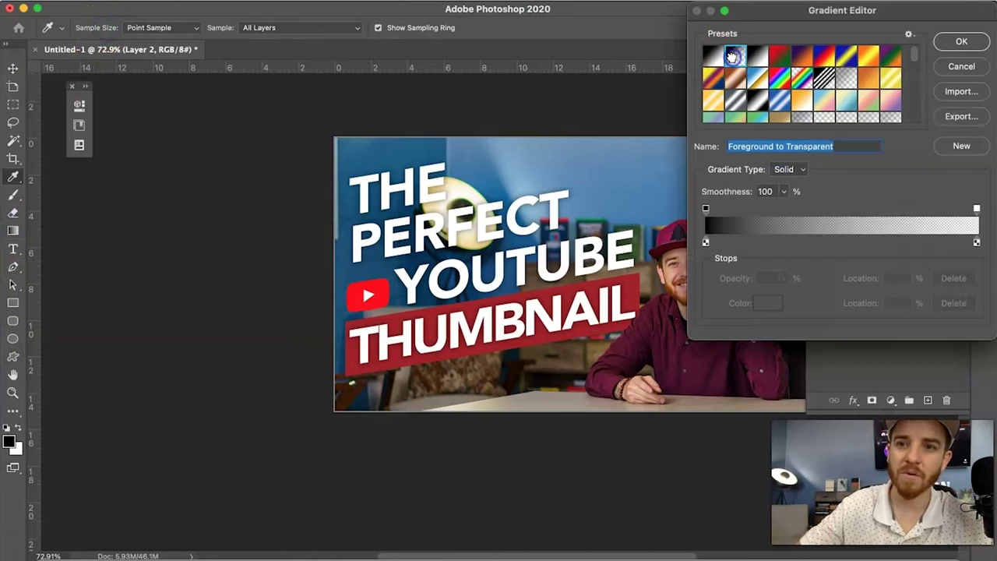
left_click(977, 243)
left_click(956, 303)
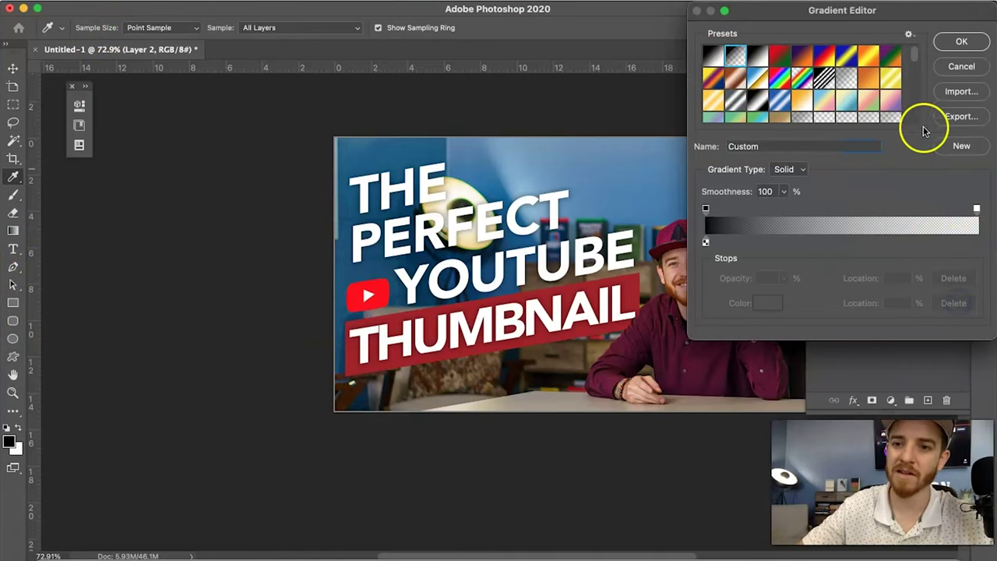
left_click(960, 41)
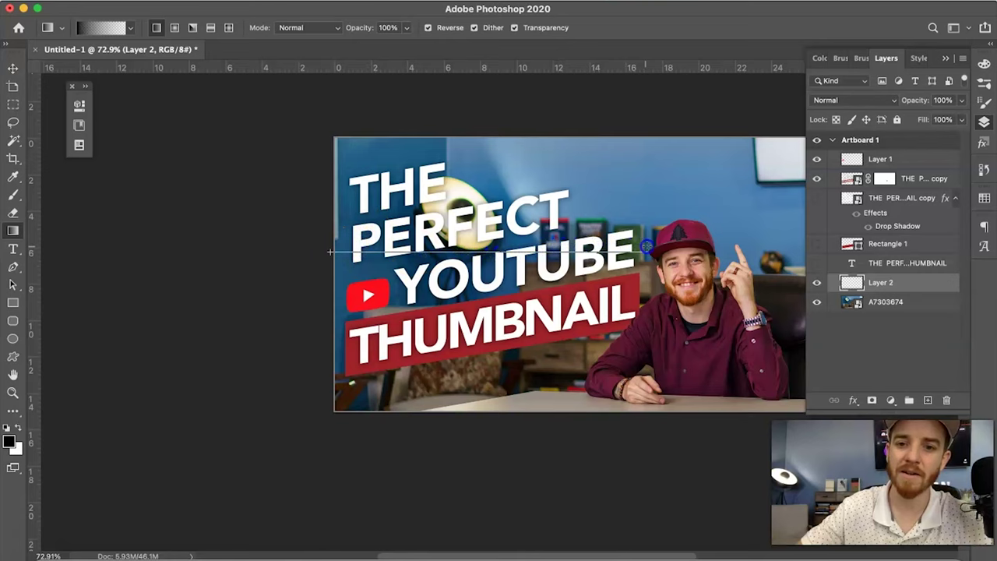
Draw a black gradient between the man's cap and the artboard's left edge, darkest at that edge, and stretch it rightward across the man.
left_click_drag(647, 246, 647, 246)
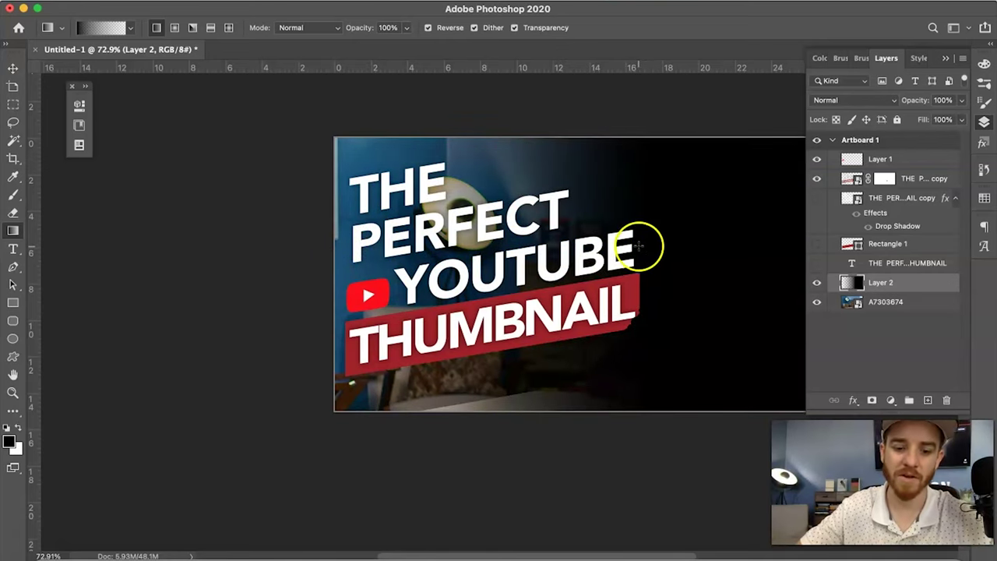
key("super+z")
left_click_drag(639, 251, 333, 254)
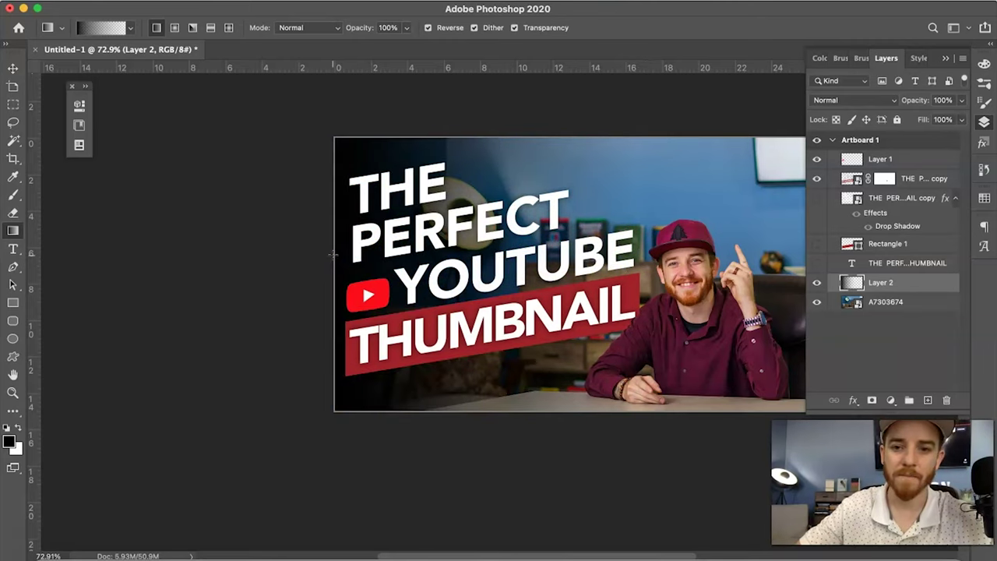
key("super+t")
left_click_drag(638, 273, 775, 266)
key("g")
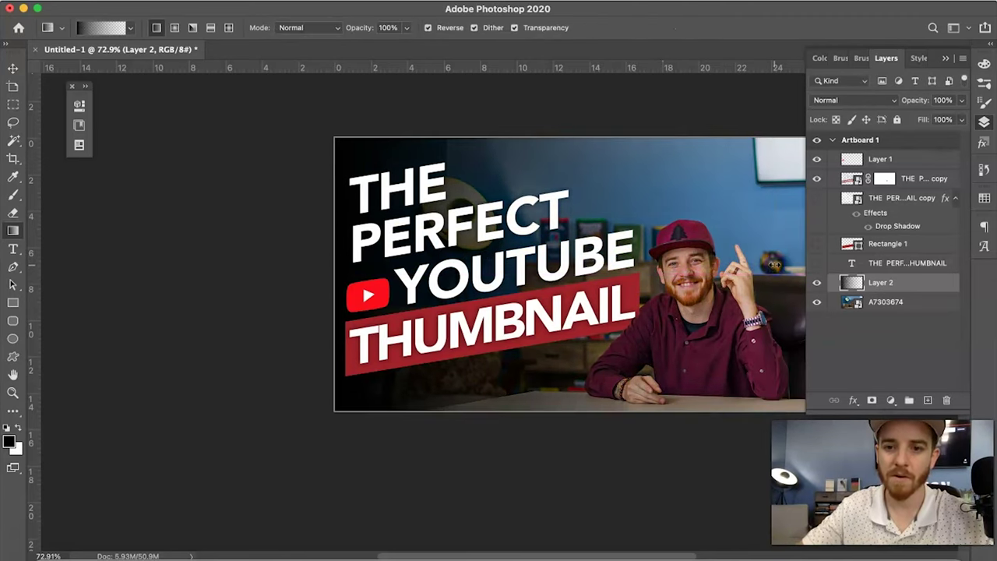
Add a layer mask to the gradient layer and set the Soft Round brush to 50% hardness and 80% flow.
left_click(871, 401)
key("b")
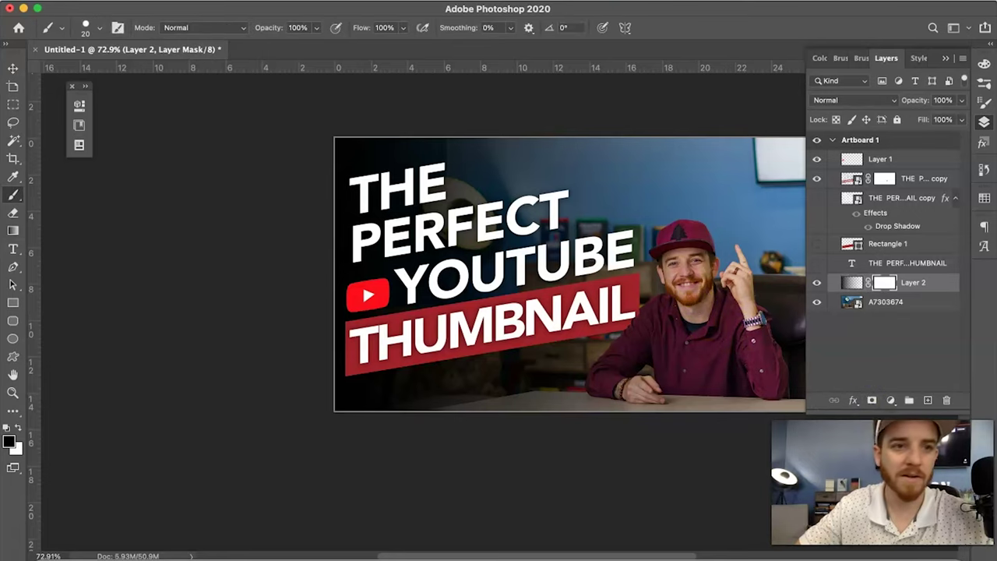
left_click(95, 32)
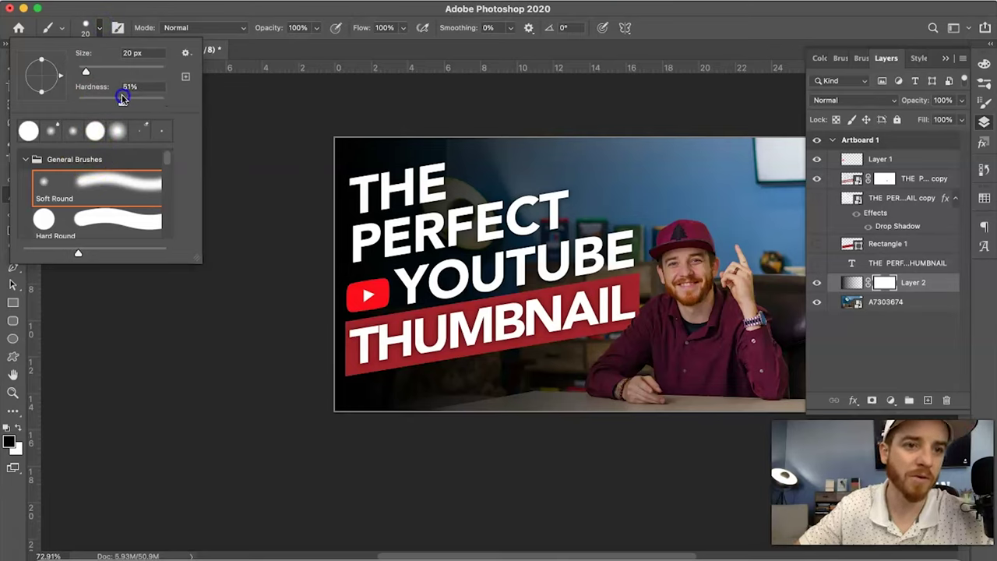
left_click(121, 97)
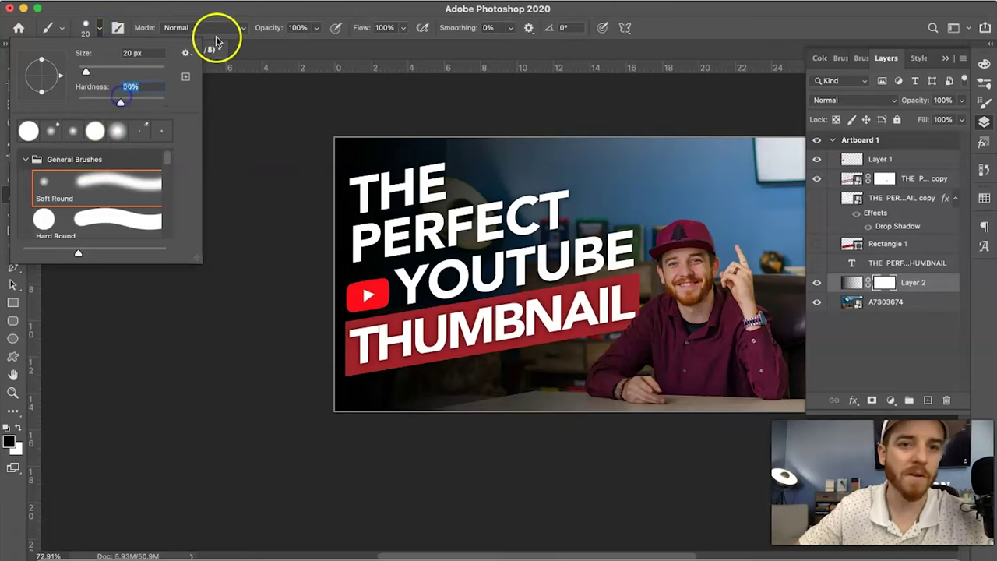
left_click(302, 27)
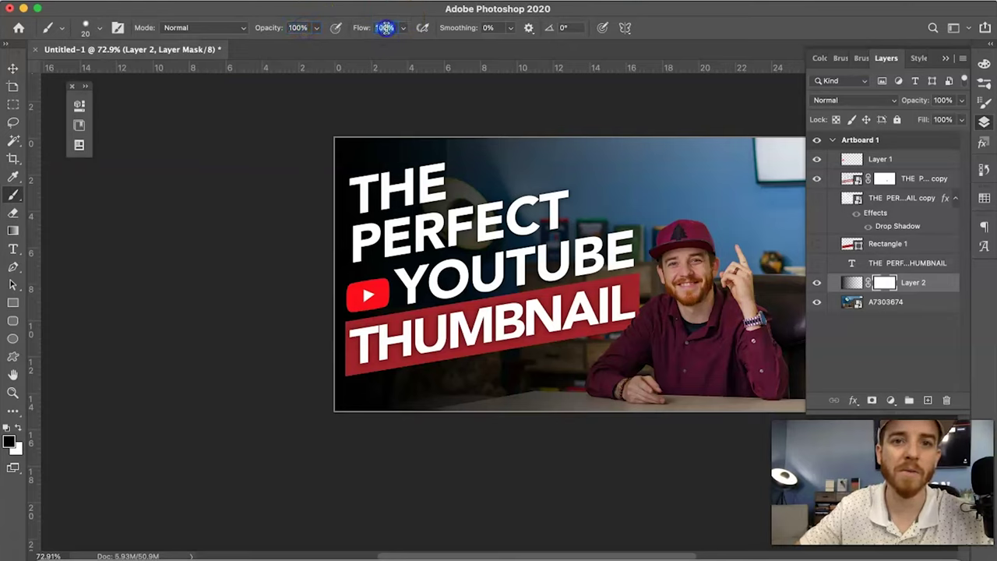
type("80")
key("Return")
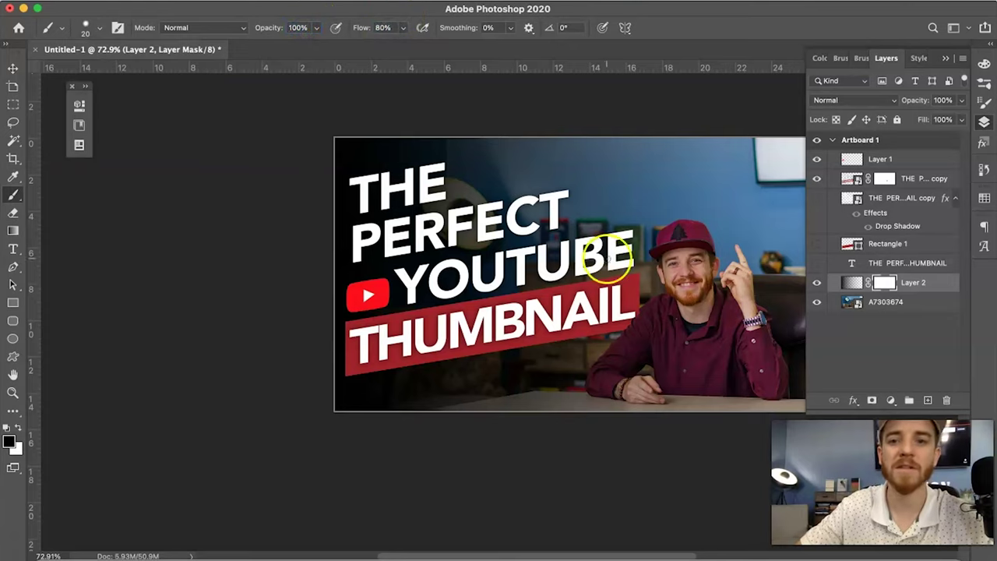
Enlarge the mask brush to 250 px.
key("bracketright")
key("bracketright")
key("bracketright")
key("bracketright")
key("bracketright")
key("bracketright")
key("bracketright")
key("bracketright")
key("bracketright")
key("bracketright")
key("bracketright")
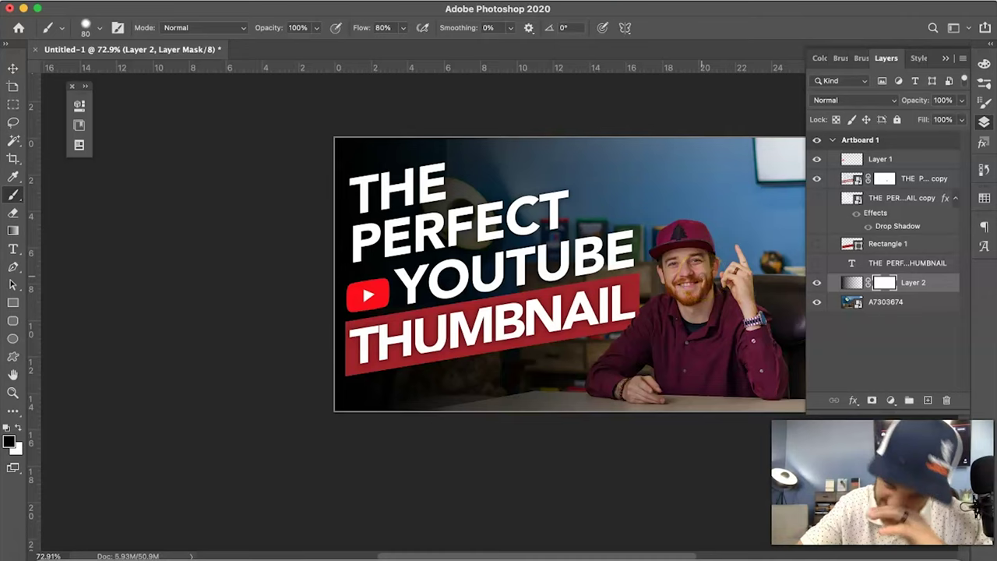
Try painting the gradient off the man on the layer mask with a brush enlarged up to 900 px, and undo the strokes.
mouse_move(690, 234)
left_mouse_down()
mouse_move(695, 275)
mouse_move(710, 298)
mouse_move(743, 273)
left_mouse_up()
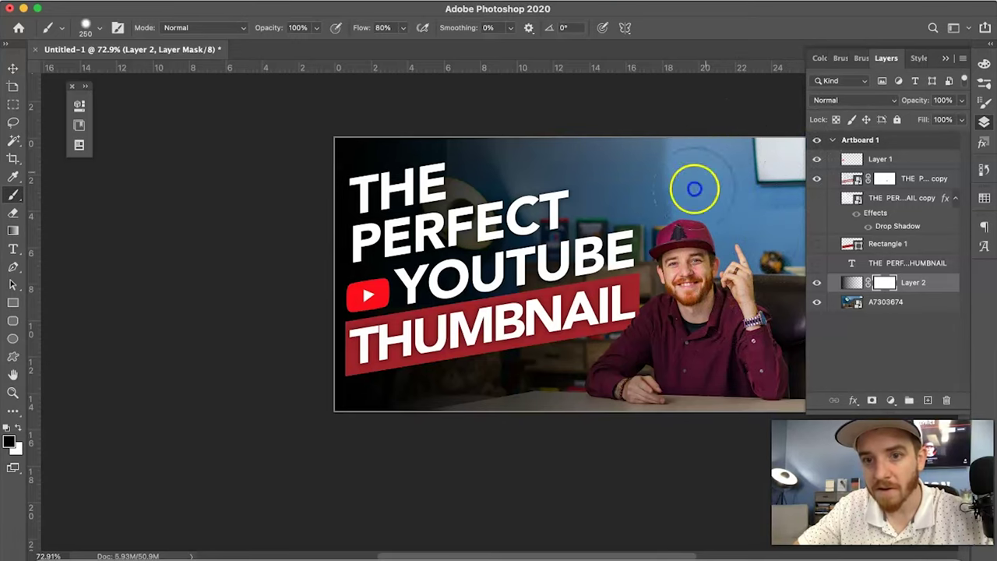
left_click(673, 362)
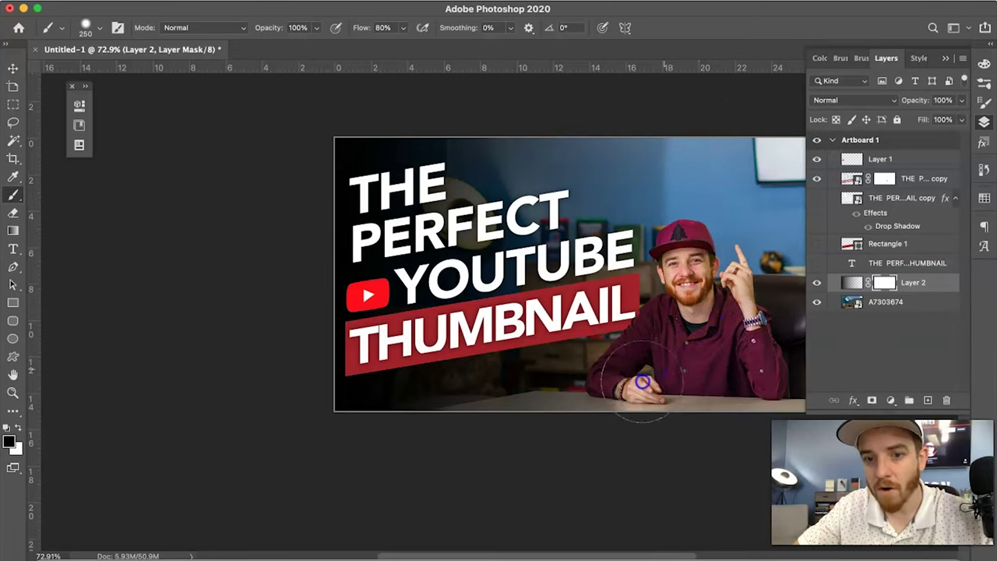
key("bracketright")
key("bracketright")
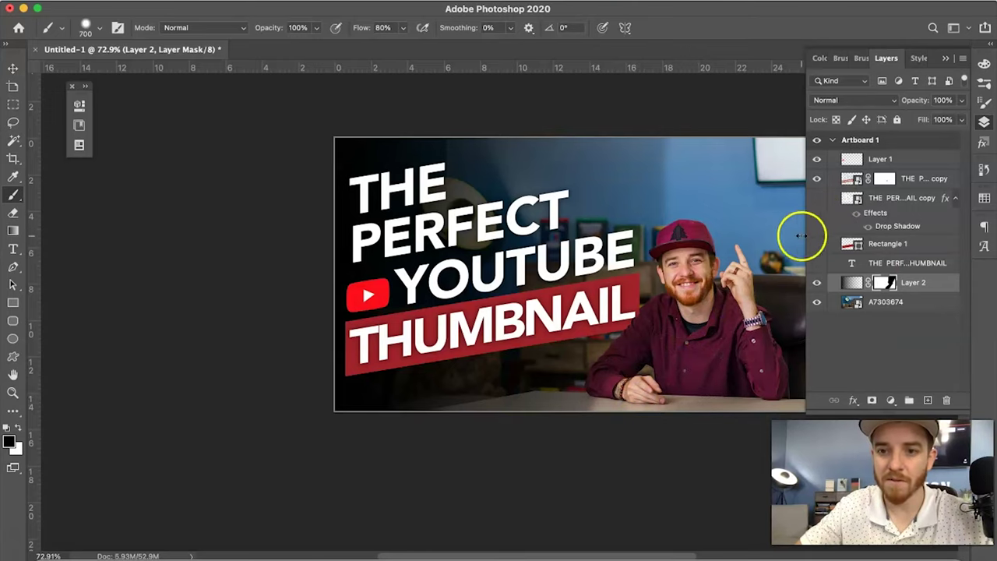
key("bracketright")
key("bracketright")
mouse_move(741, 251)
left_mouse_down()
mouse_move(801, 285)
mouse_move(824, 382)
mouse_move(779, 123)
mouse_move(737, 352)
mouse_move(750, 127)
left_mouse_up()
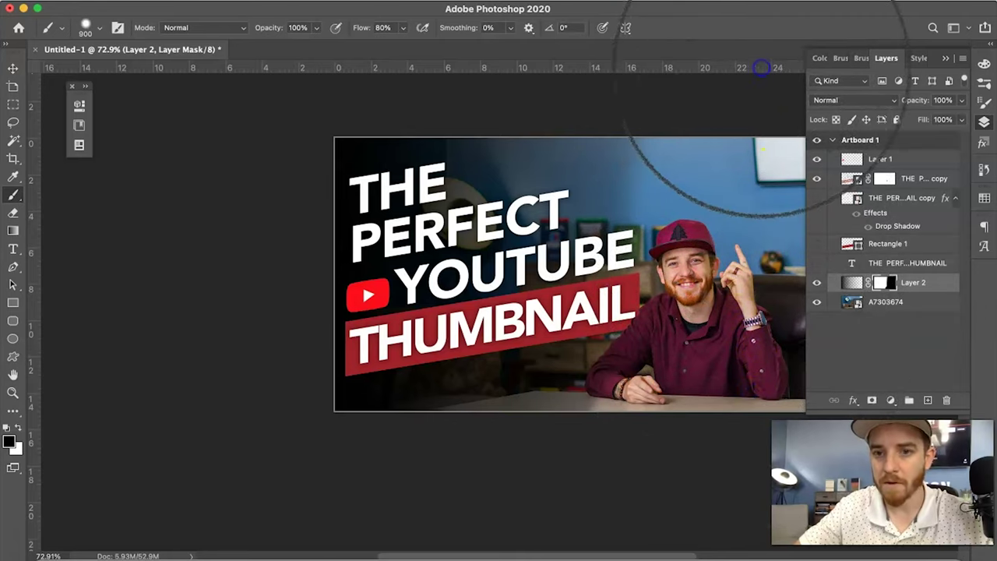
key("super+z")
key("super+z")
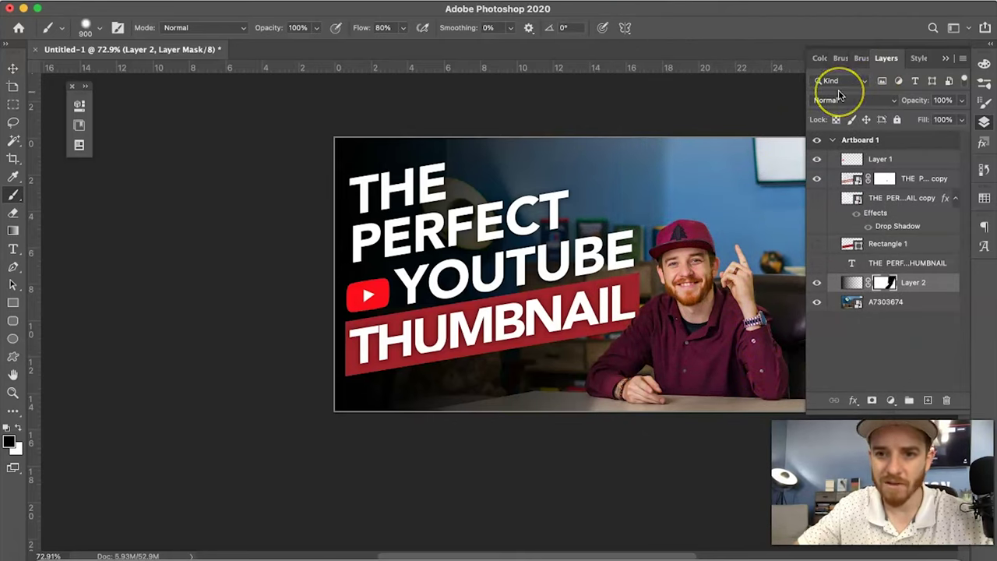
Set the brush hardness to 10% and paint black on the gradient layer's mask over the man and the background behind him.
left_click(100, 29)
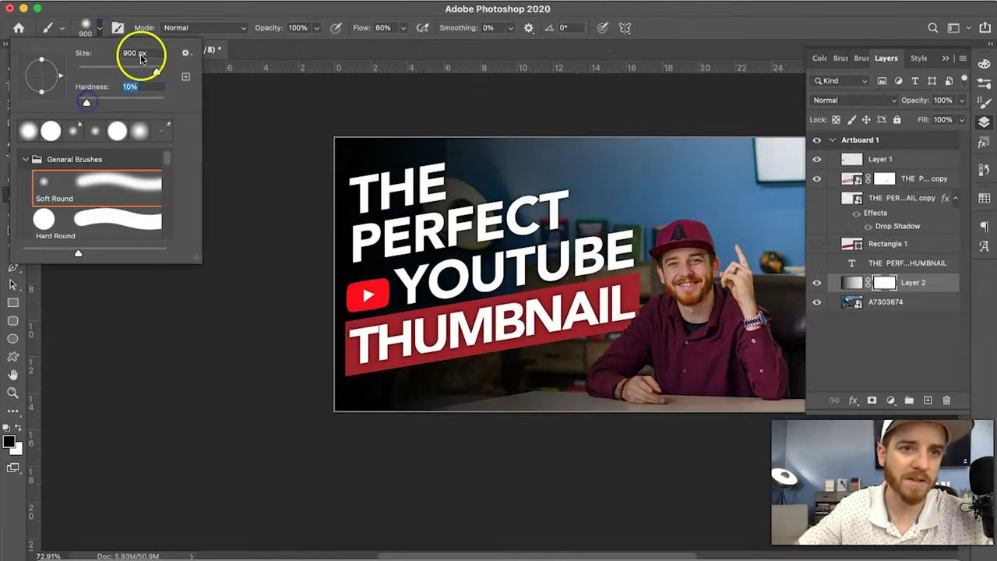
left_click(179, 18)
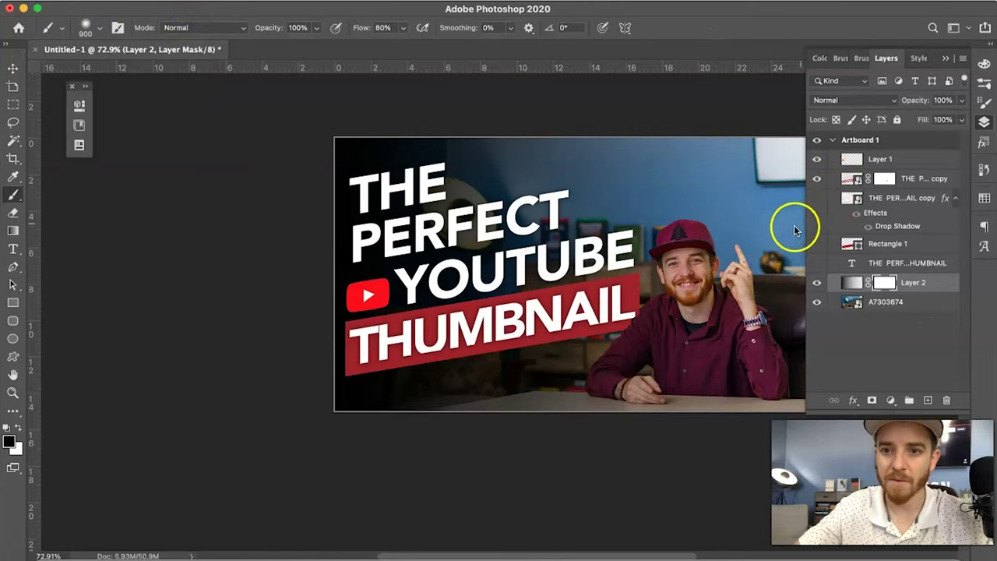
left_click(944, 63)
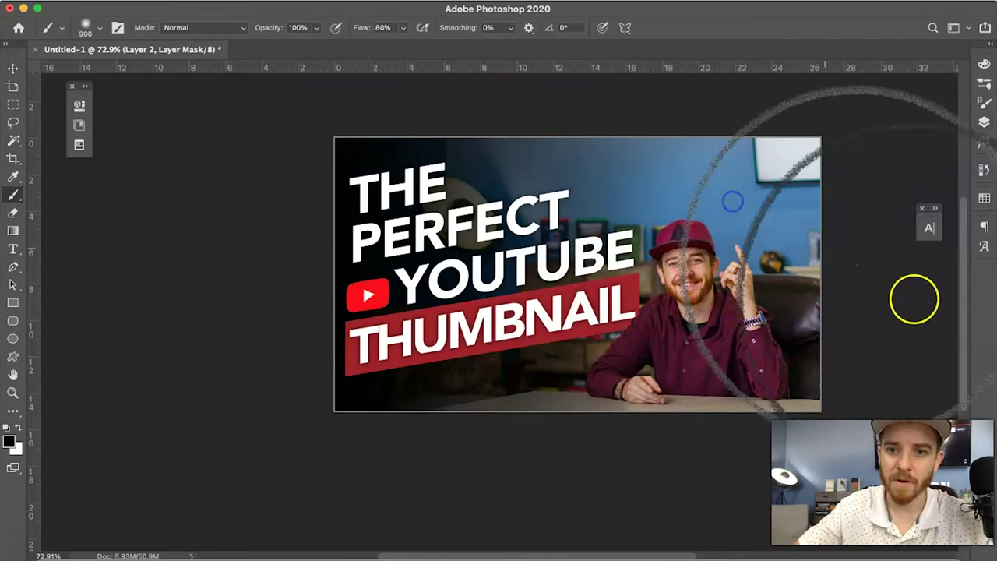
Select the YouTube logo layer and nudge the logo up slightly.
key("v")
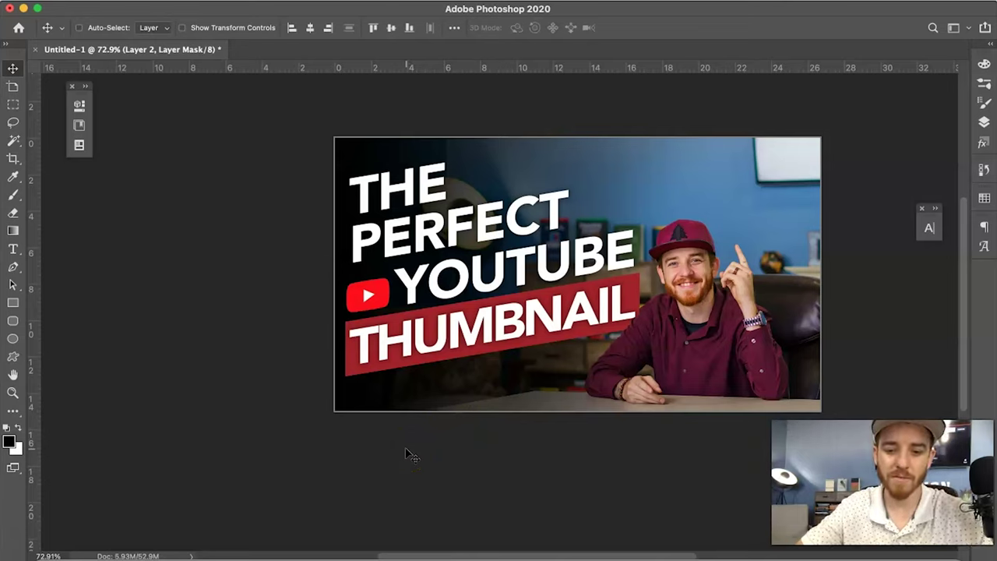
right_click(380, 304)
left_click(382, 307)
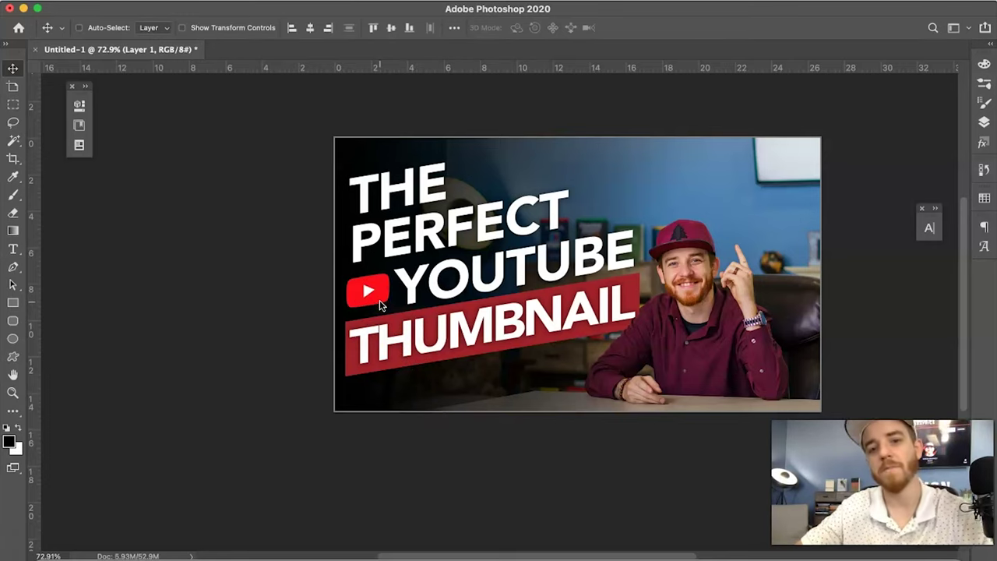
Place two horizontal guides across the artboard, one near its upper edge and one near its lower edge.
left_click(423, 285)
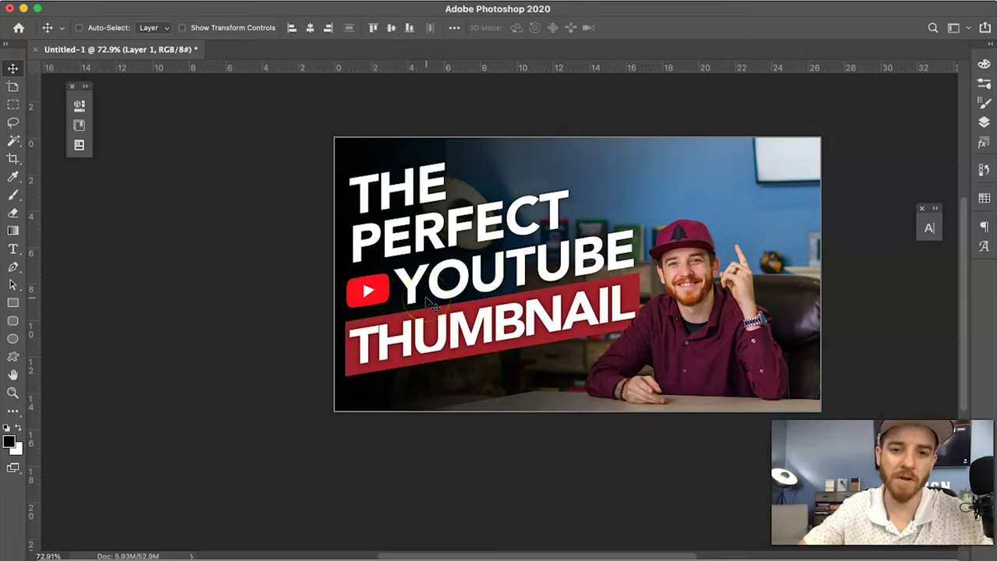
left_click_drag(317, 67, 300, 394)
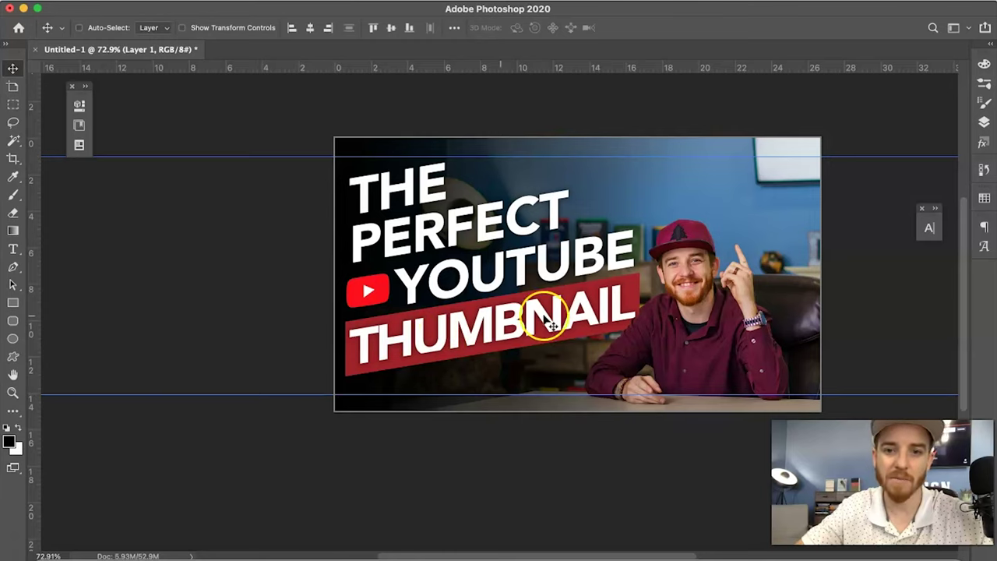
Select the background photo layer A7303674 and nudge it right, moving the man away from the headline.
right_click(679, 322)
left_click(676, 319)
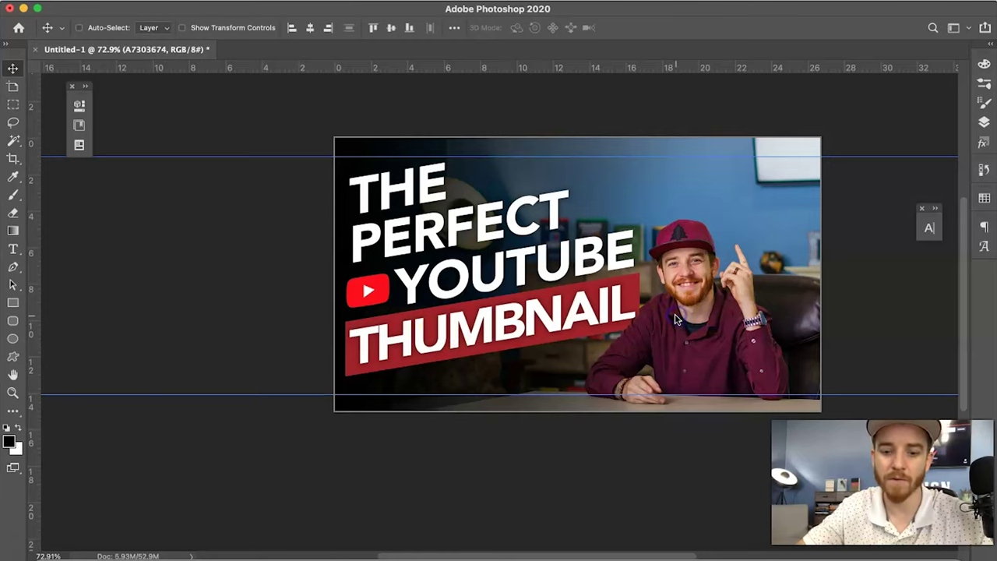
key("shift+Right")
key("shift+Right")
key("shift+Right")
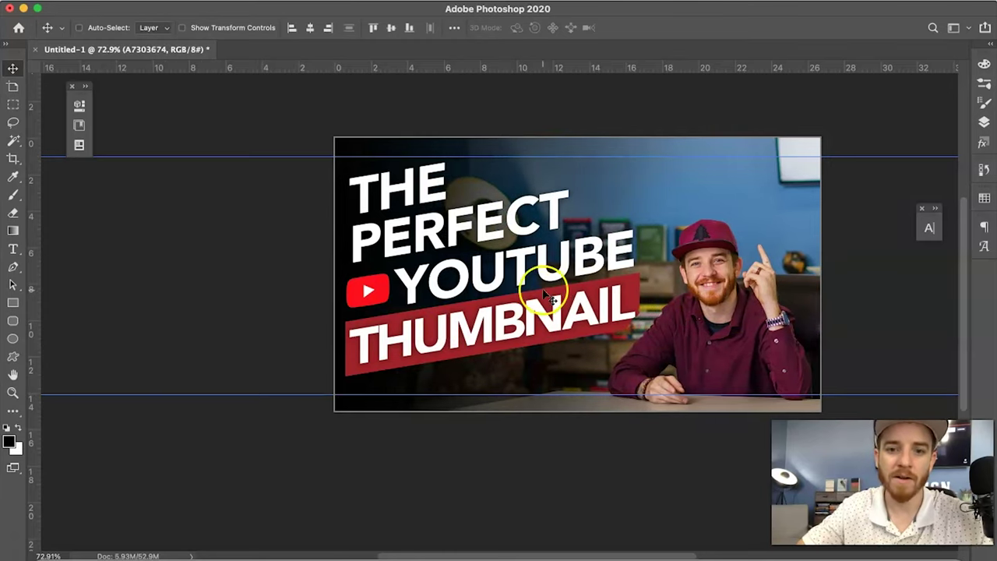
Select the YouTube logo and masked headline layers together and scale them proportionally to about 107.7%, reaching the lower guide.
left_click(984, 122)
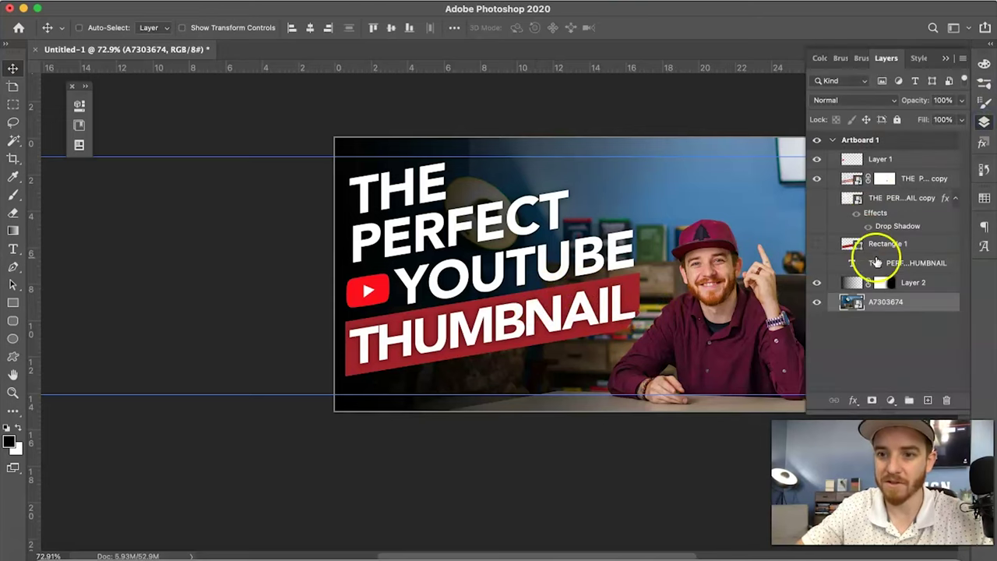
left_click(897, 246)
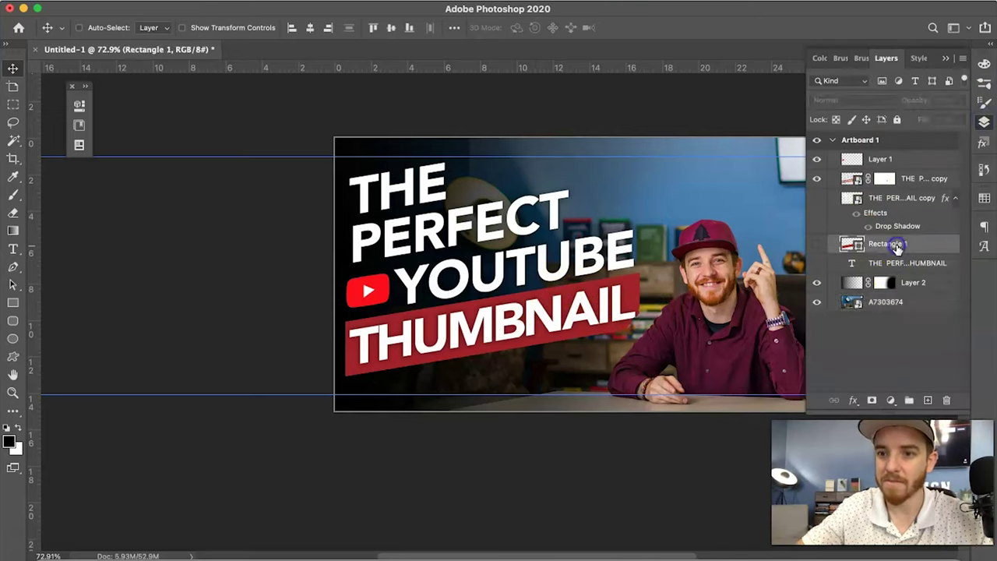
left_click(900, 181)
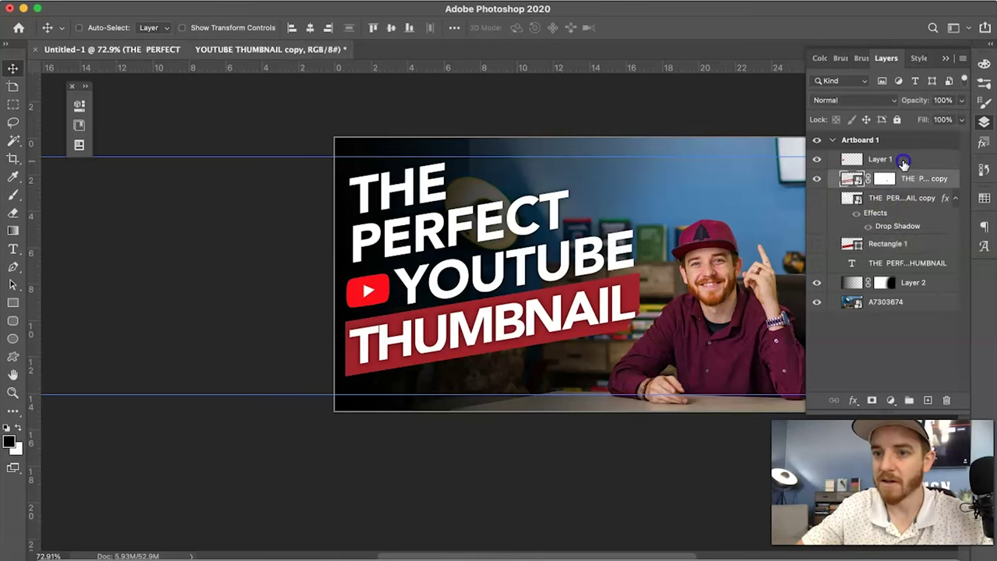
left_click(903, 161)
key("super+t")
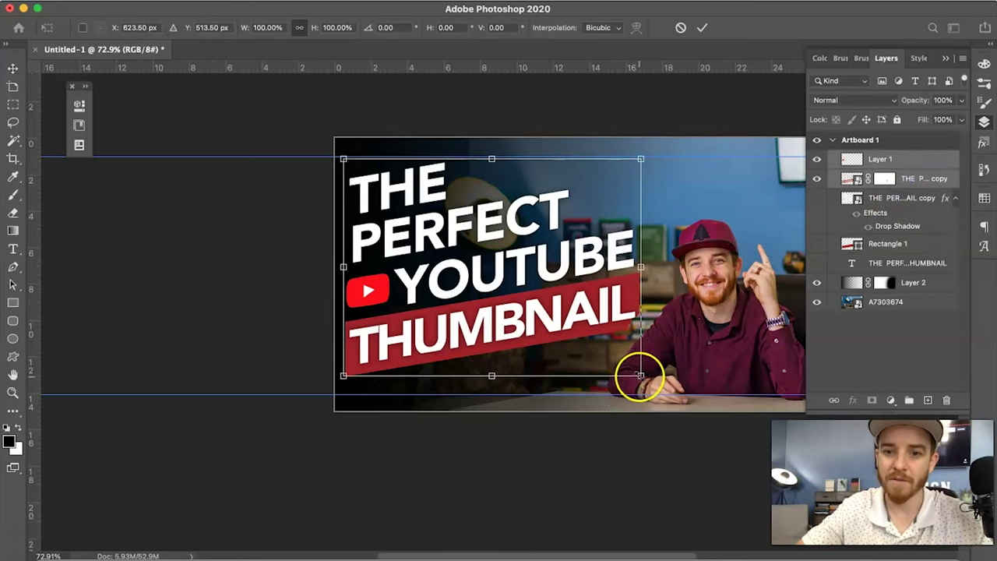
left_click_drag(641, 376, 674, 383)
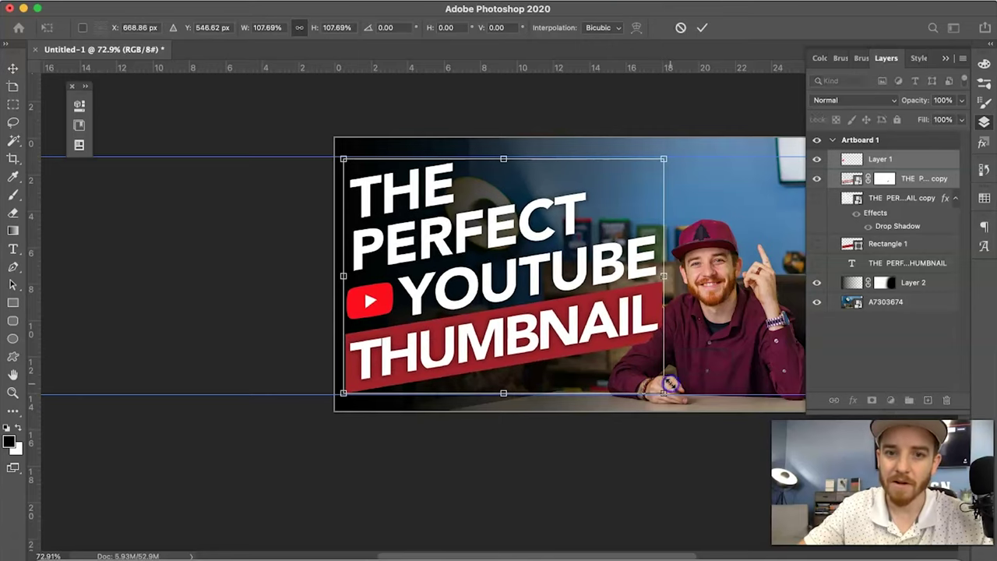
key("Return")
Select only the masked headline layer and set its opacity to 60%.
key("super+plus")
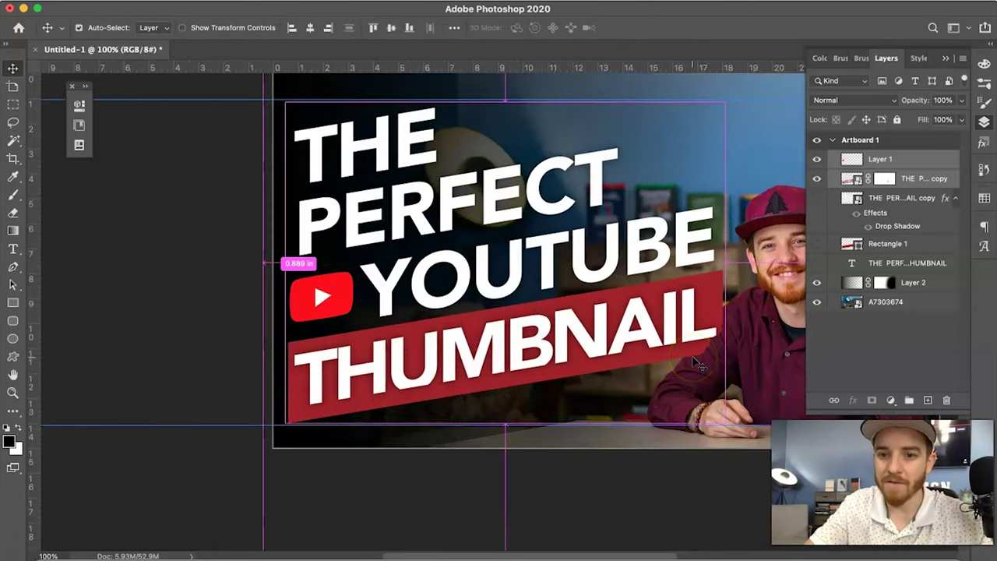
scroll(698, 363, "right", 3)
left_click(905, 181)
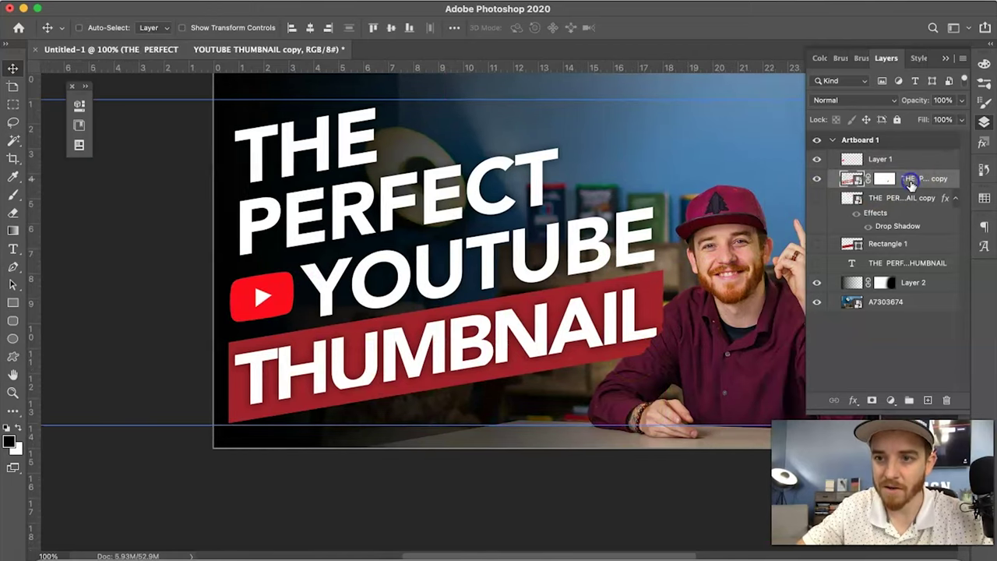
type("60")
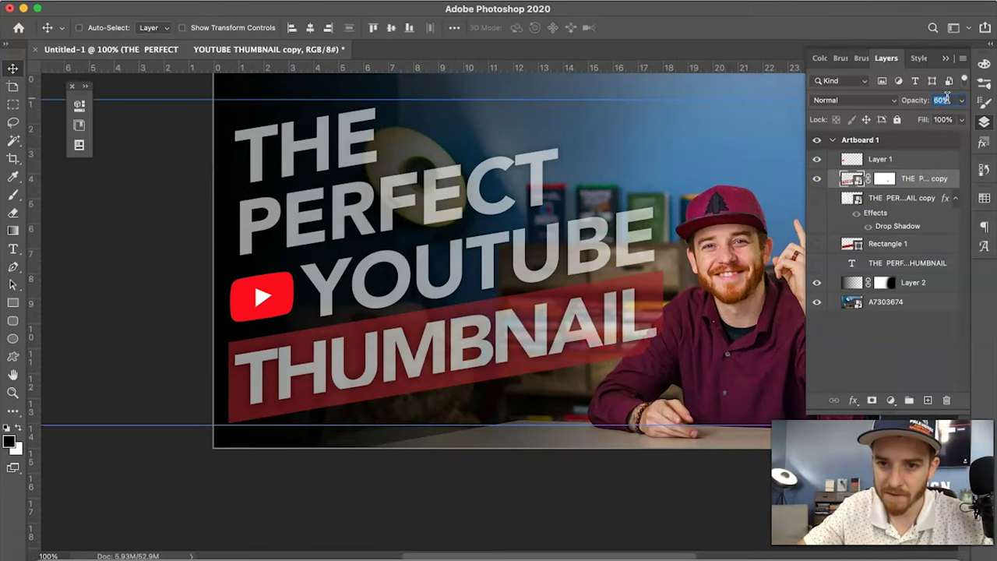
key("Return")
Target the headline layer's mask and set the brush to 200 px with 100% hardness.
left_click(882, 179)
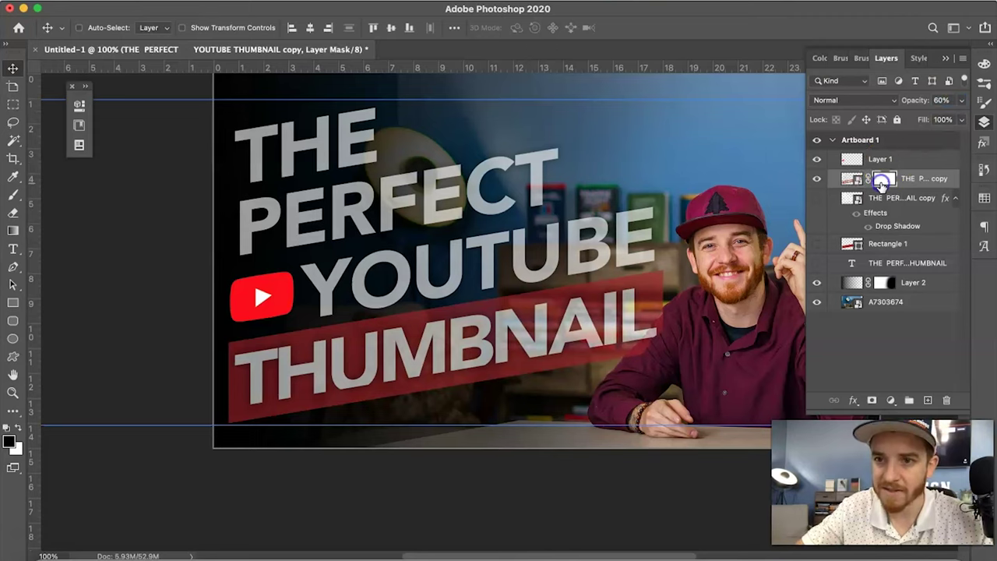
key("b")
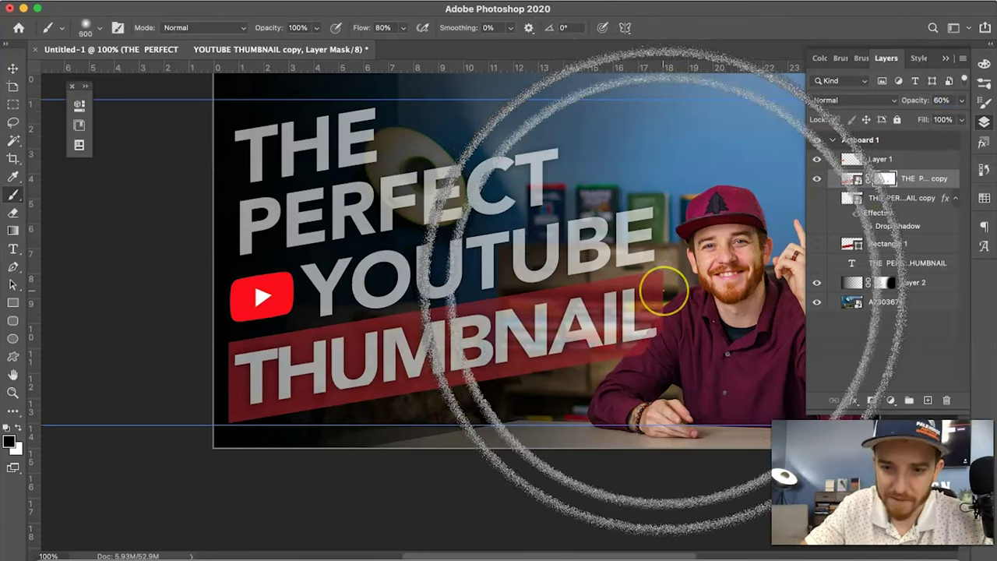
key("bracketleft")
key("bracketleft")
key("bracketleft")
key("bracketleft")
key("bracketleft")
key("bracketleft")
key("bracketleft")
key("bracketleft")
key("bracketleft")
key("bracketleft")
key("bracketleft")
key("bracketleft")
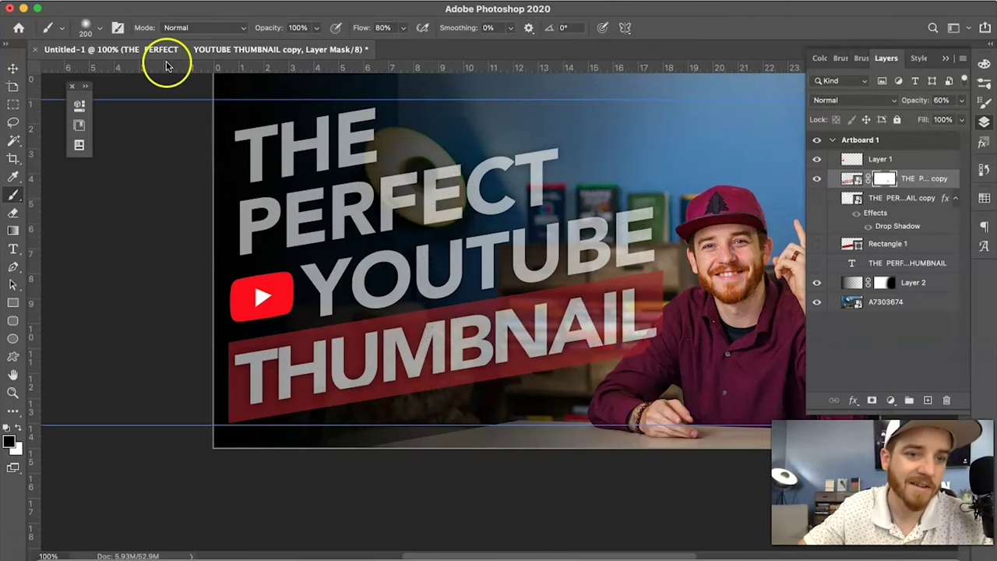
left_click(99, 27)
left_click_drag(127, 98, 163, 103)
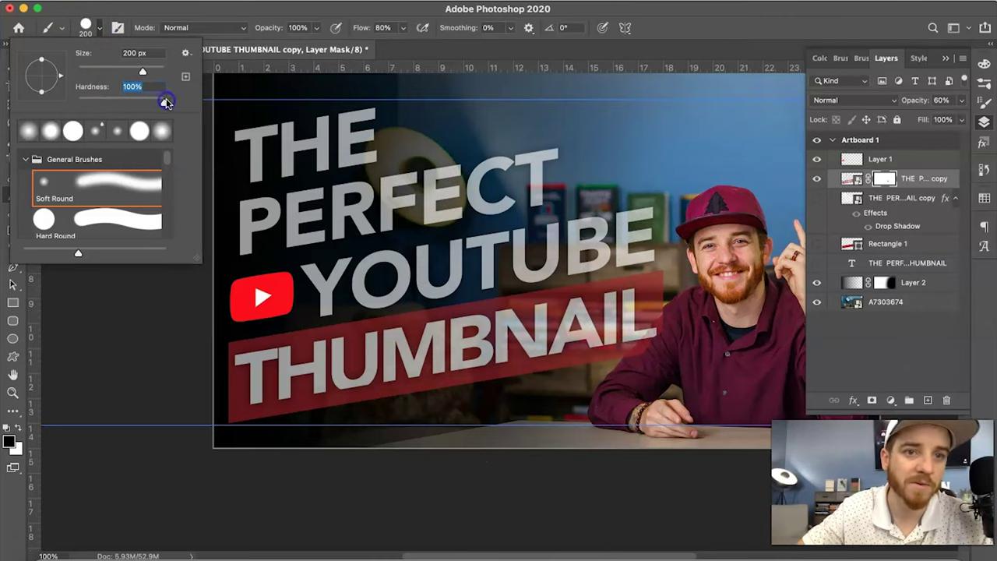
left_click(312, 22)
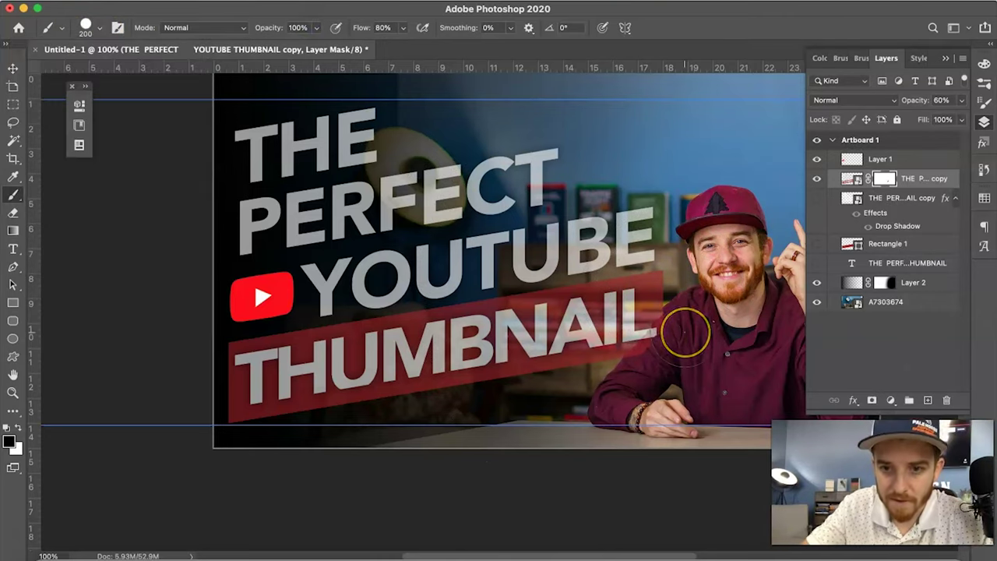
Reduce the brush to 45 px and paint black on the mask where the red bar overlaps the man's upper sleeve.
left_click(686, 333, "super")
key("bracketleft")
key("bracketleft")
key("bracketleft")
key("bracketleft")
key("bracketleft")
key("bracketleft")
key("bracketleft")
key("bracketleft")
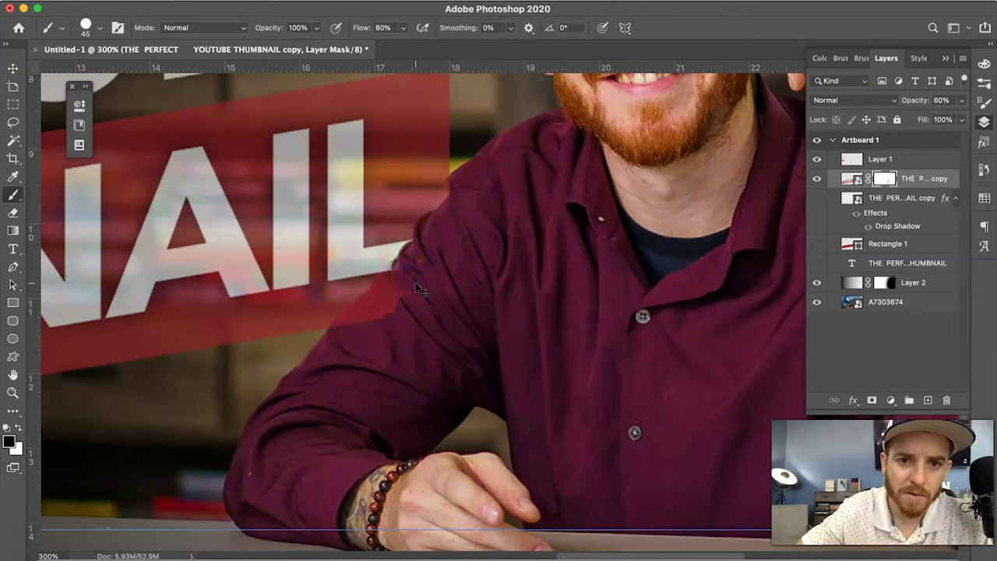
mouse_move(404, 268)
left_mouse_down()
mouse_move(400, 290)
mouse_move(350, 338)
left_mouse_up()
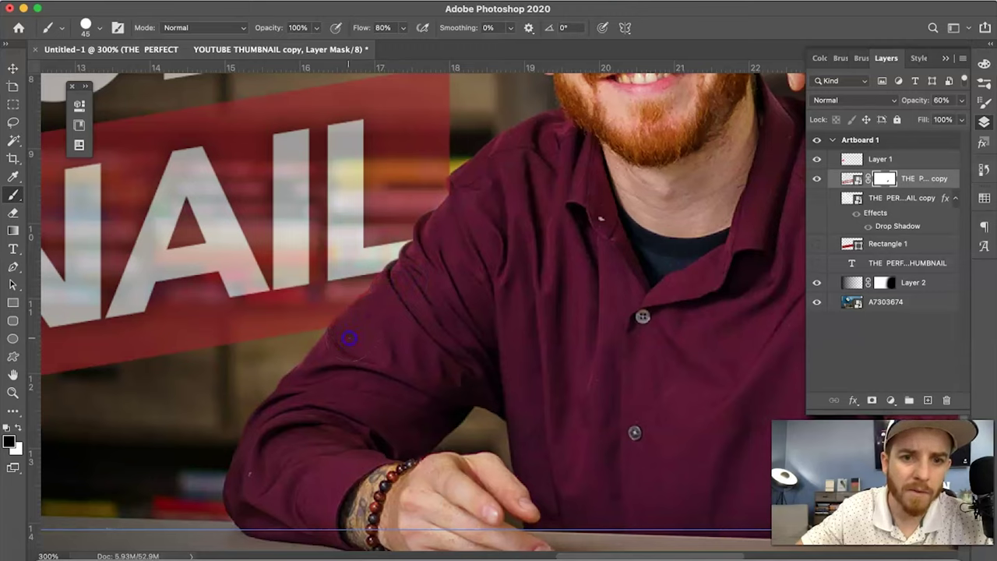
Refine the mask edge along the man's sleeve and shoulder with a 10 px brush.
key("bracketleft")
key("bracketleft")
key("bracketleft")
key("bracketleft")
left_click(332, 330)
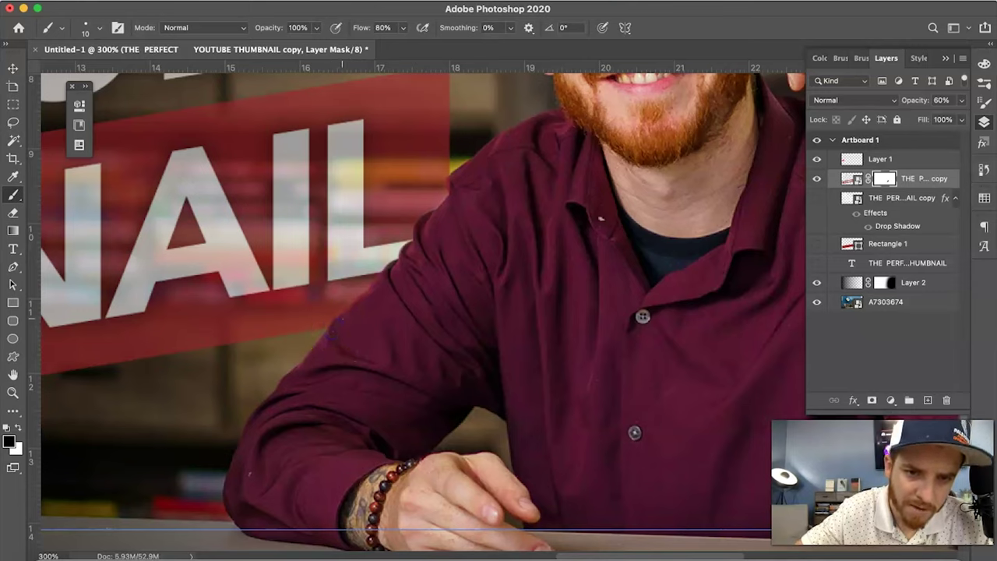
left_click(366, 293)
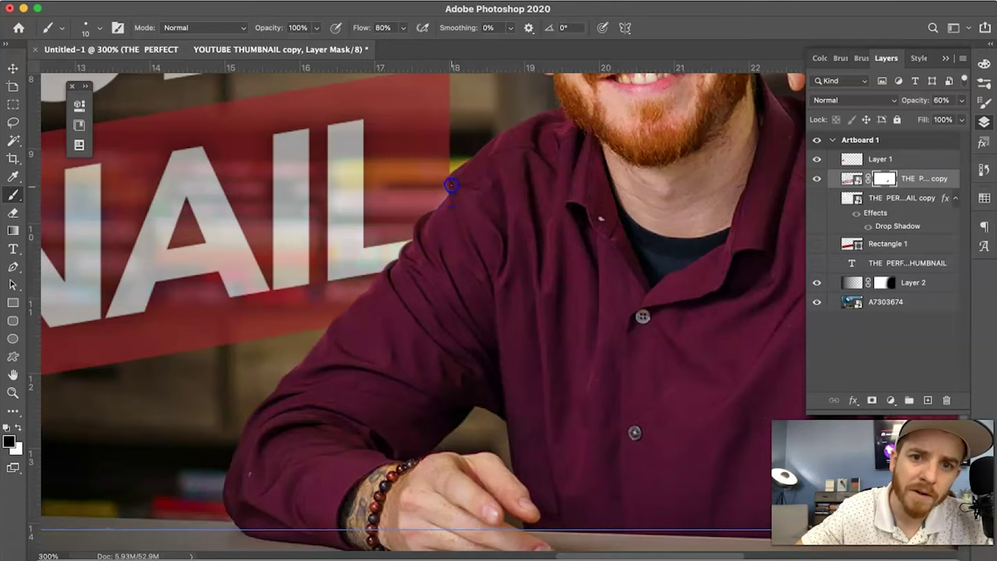
Set the headline layer's opacity to 100% and hide the layer list.
key("v")
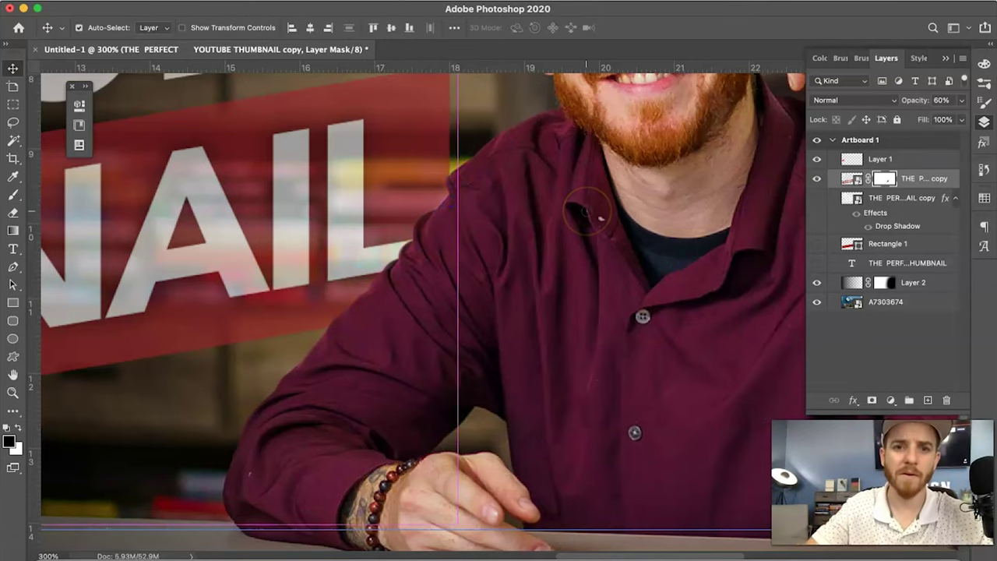
scroll(586, 210, "down", 5)
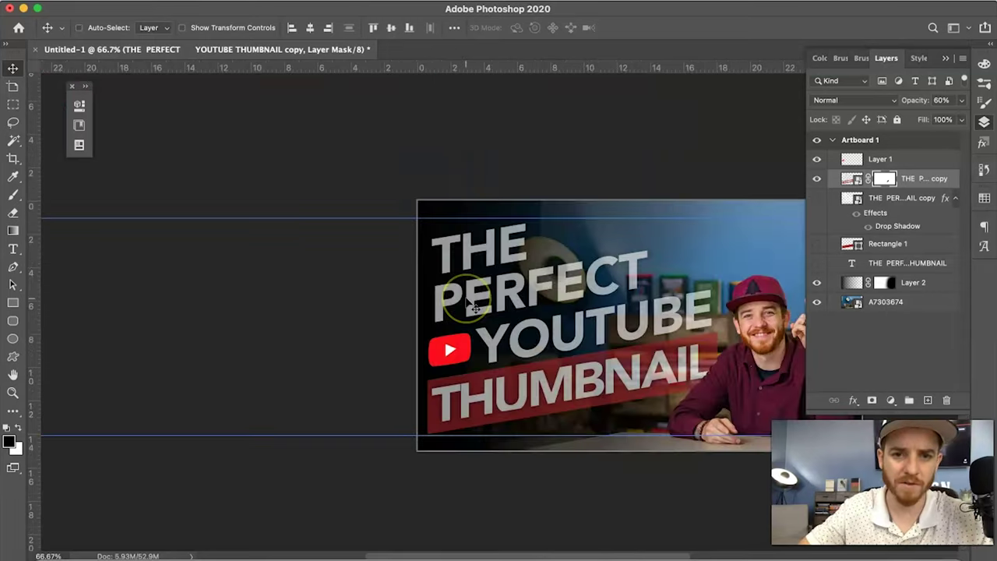
scroll(475, 308, "right", 3)
left_click(942, 101)
type("100")
key("Return")
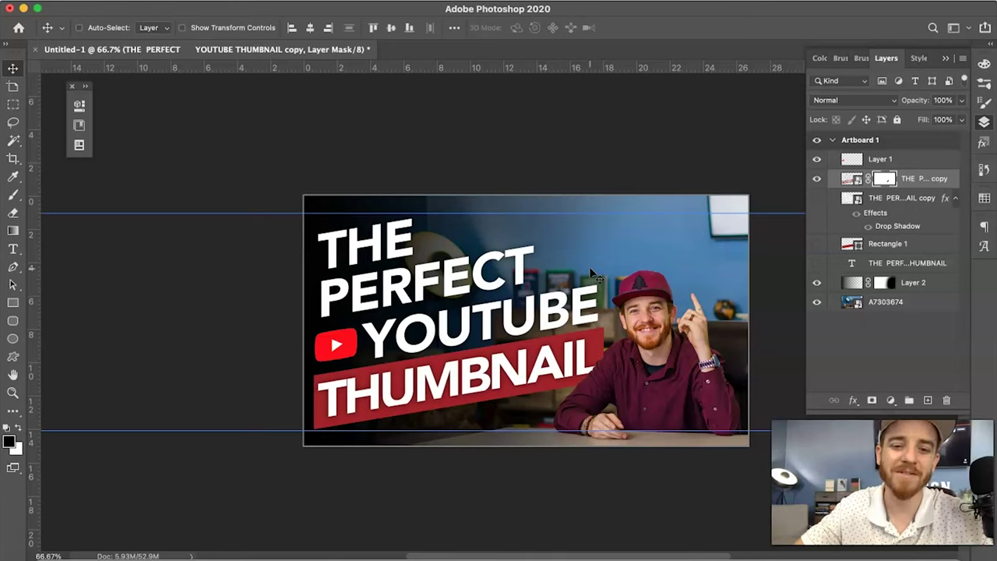
key("shift+Tab")
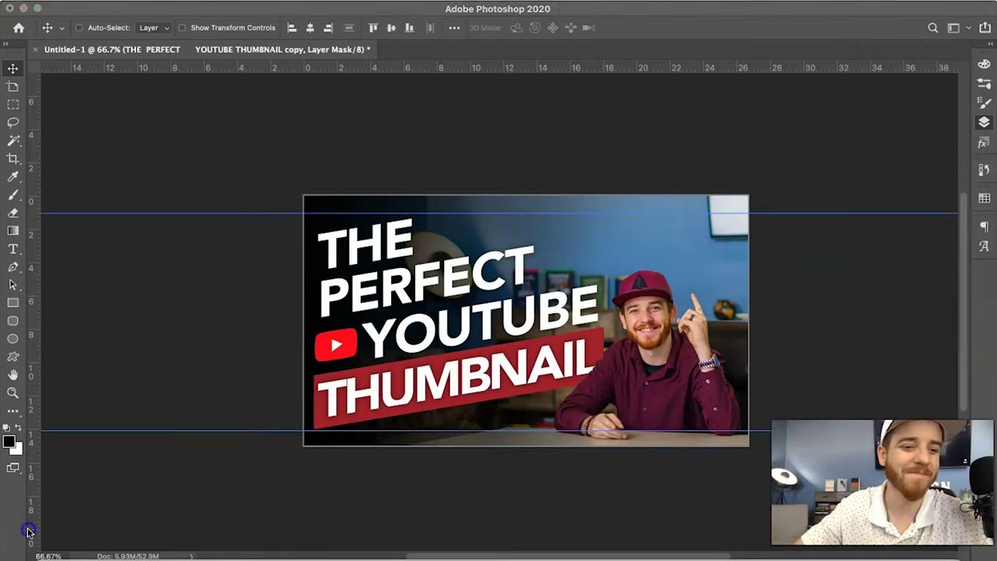